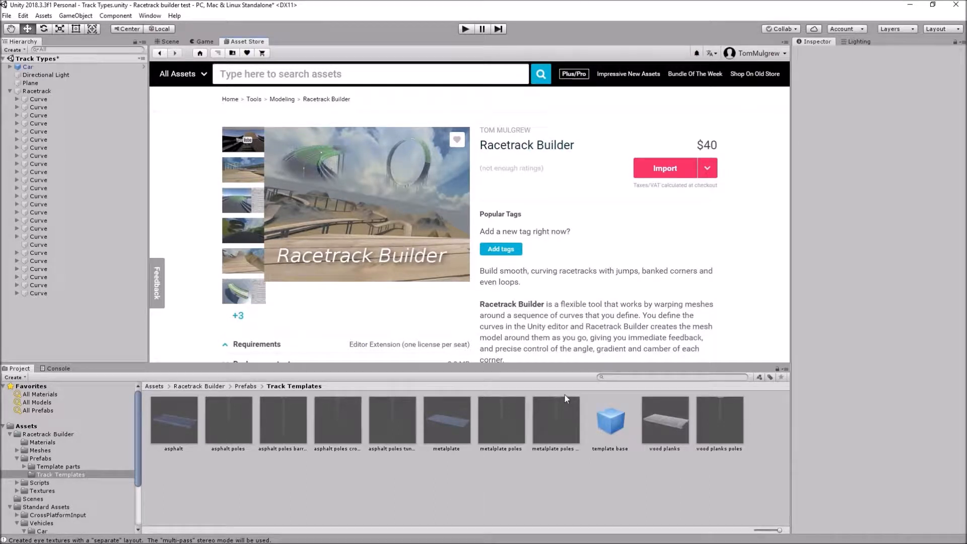
Test-drive the car on the racetrack in play mode, starting from the scene view, and stop the test
{"action": "left_click", "coordinate": [167, 41]}
{"action": "scroll", "coordinate": [521, 214], "scroll_direction": "down", "scroll_amount": 8}
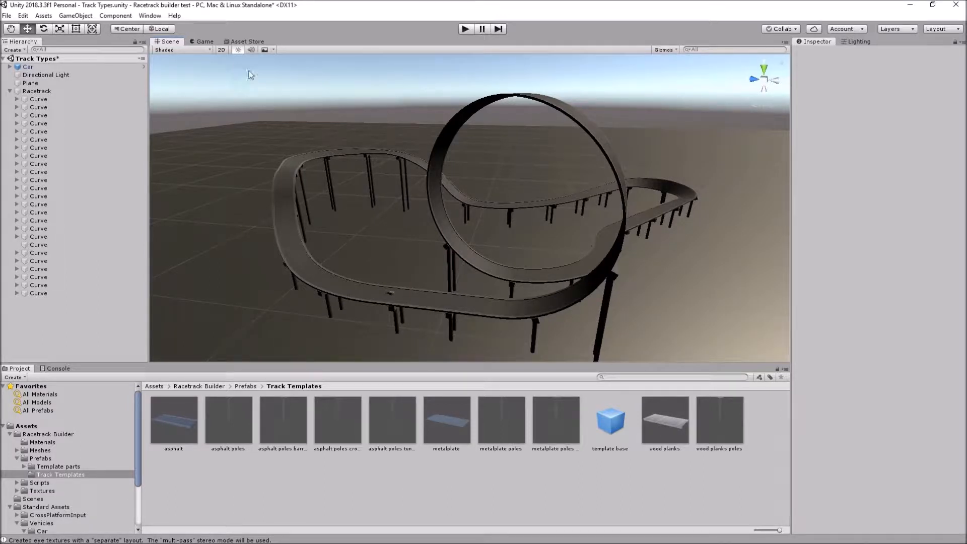
{"action": "left_click", "coordinate": [466, 29]}
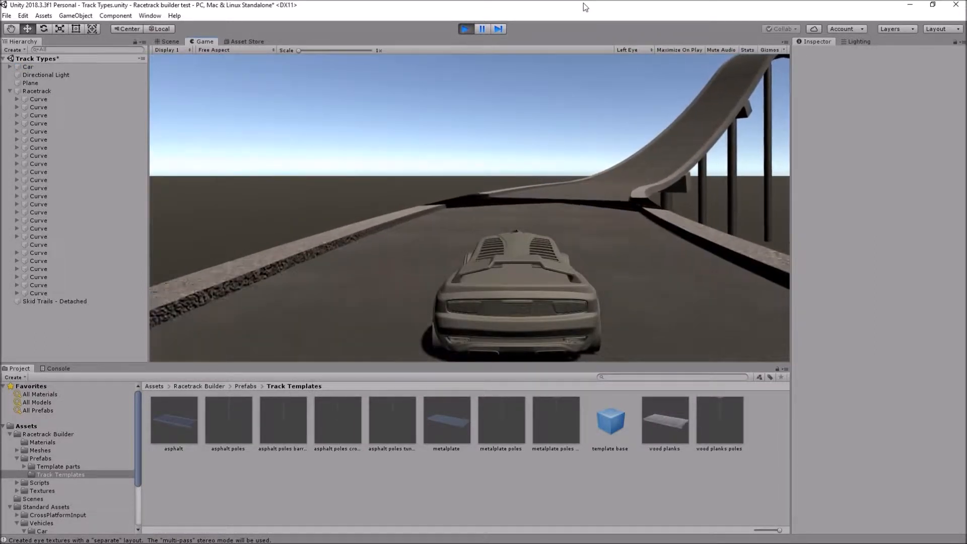
{"action": "left_click", "coordinate": [468, 29]}
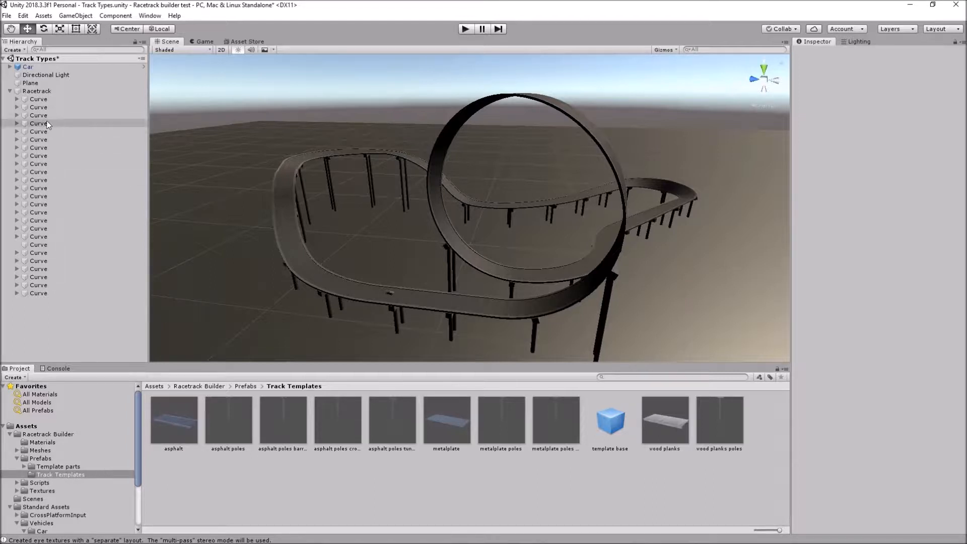
Assign the wood planks poles template to the first curve and update the rest of the track
{"action": "left_click", "coordinate": [44, 100]}
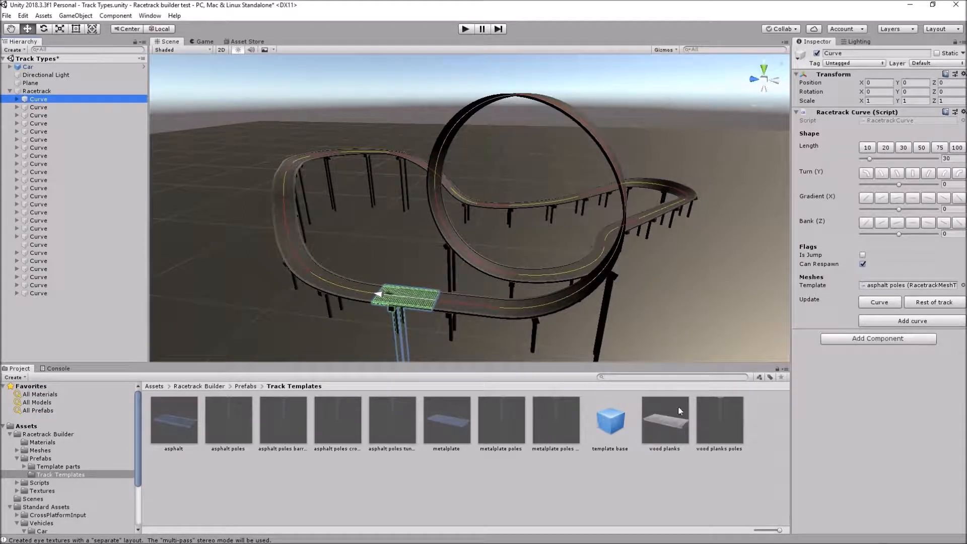
{"action": "left_click_drag", "start_coordinate": [712, 413], "coordinate": [888, 287]}
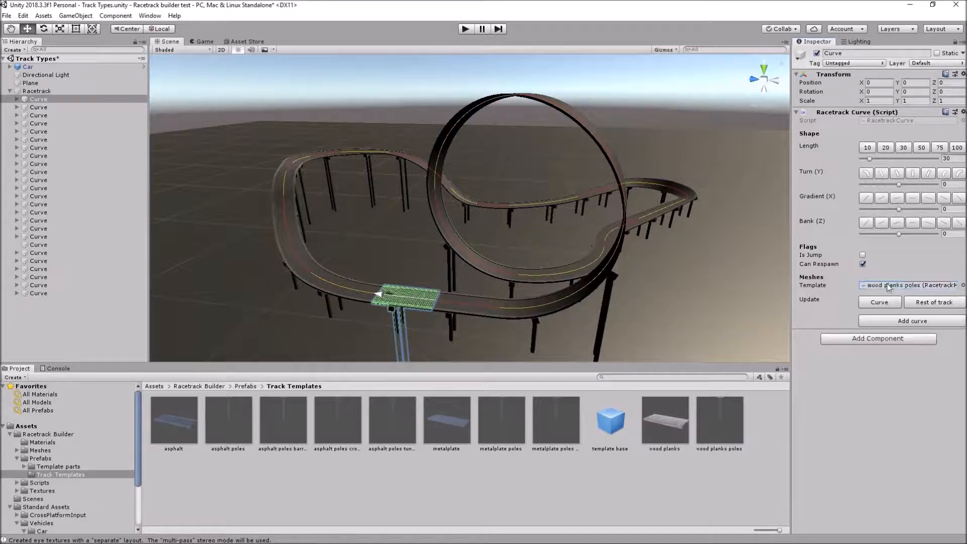
{"action": "left_click", "coordinate": [930, 301]}
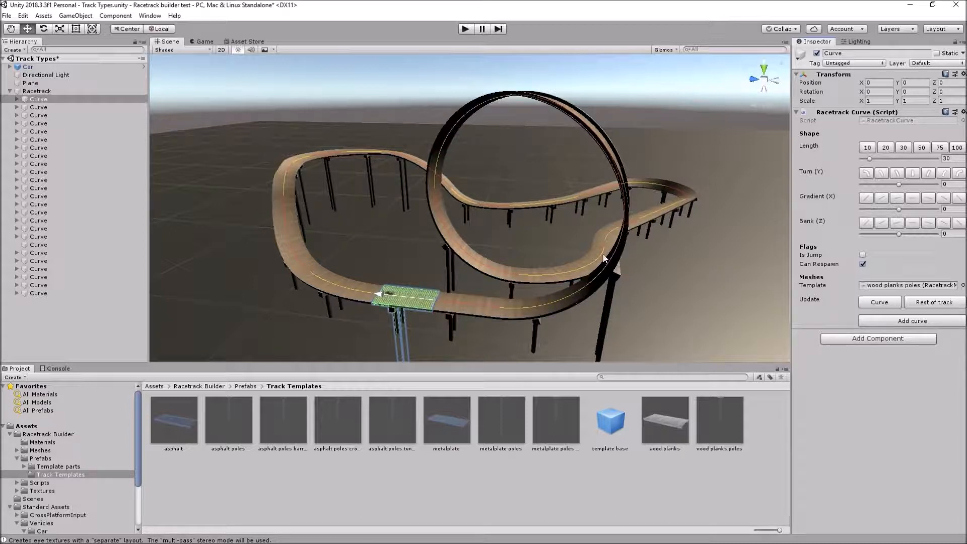
Assign the metalplate poles template to the tenth curve, near the dip behind the loop, and update the rest of the track
{"action": "left_click", "coordinate": [492, 205]}
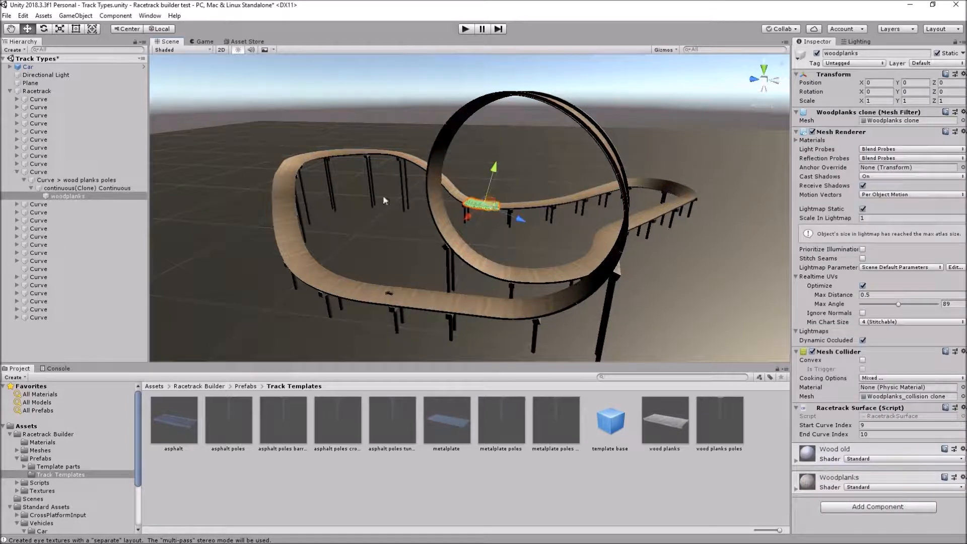
{"action": "left_click", "coordinate": [51, 172]}
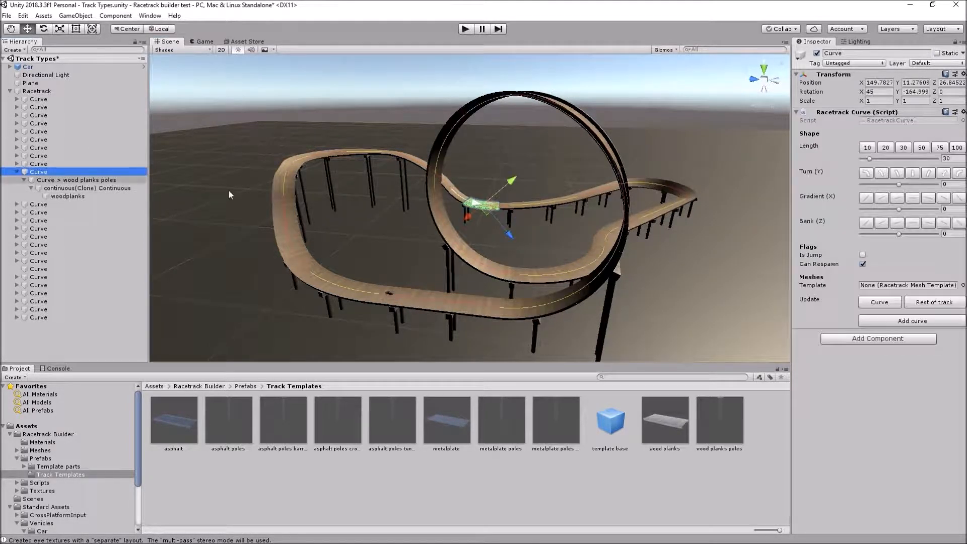
{"action": "left_click_drag", "start_coordinate": [493, 420], "coordinate": [872, 286]}
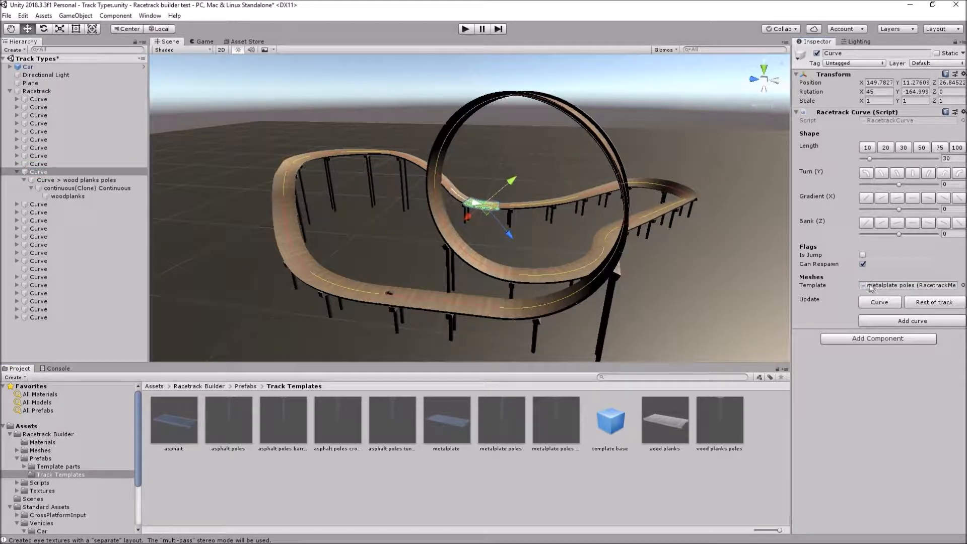
{"action": "left_click", "coordinate": [933, 305]}
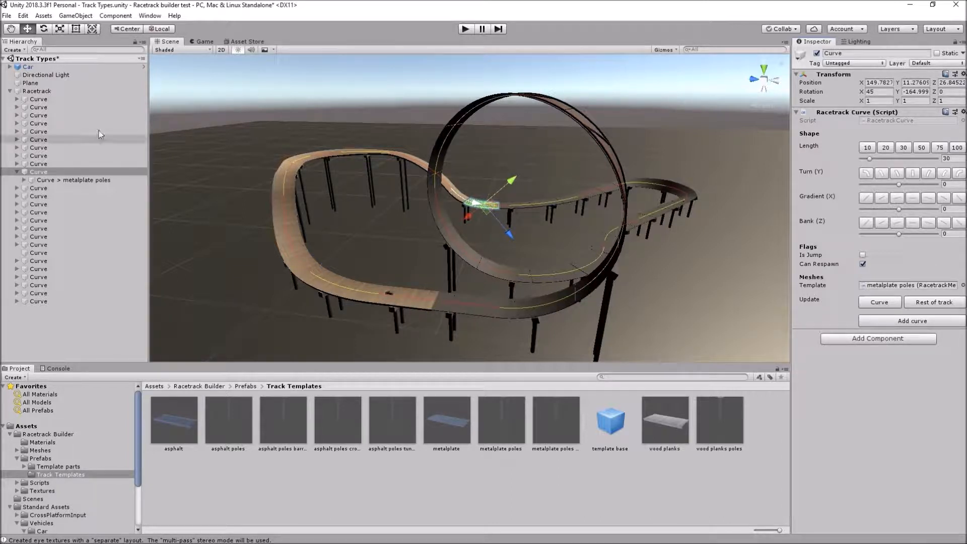
Clear the mesh templates from all curves of the racetrack
{"action": "left_click", "coordinate": [65, 91]}
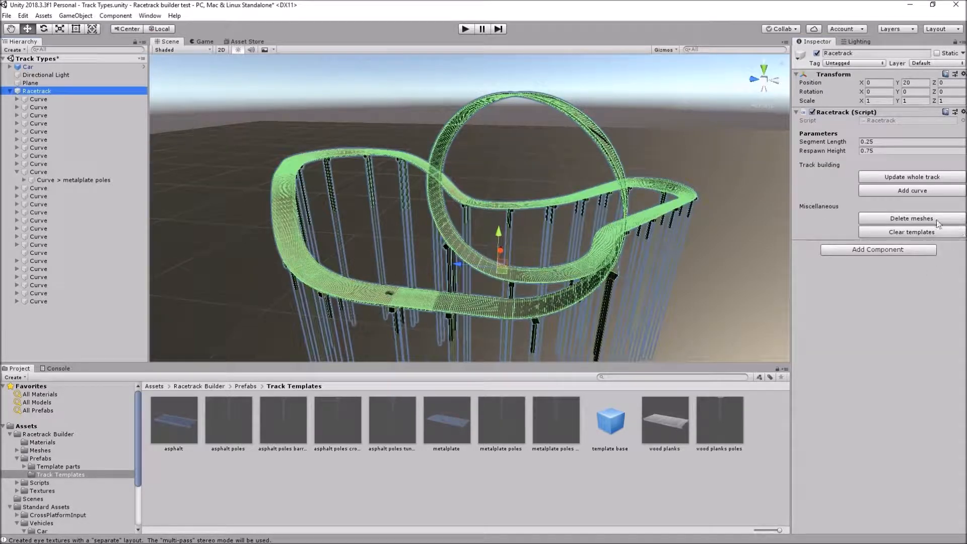
{"action": "left_click", "coordinate": [924, 232]}
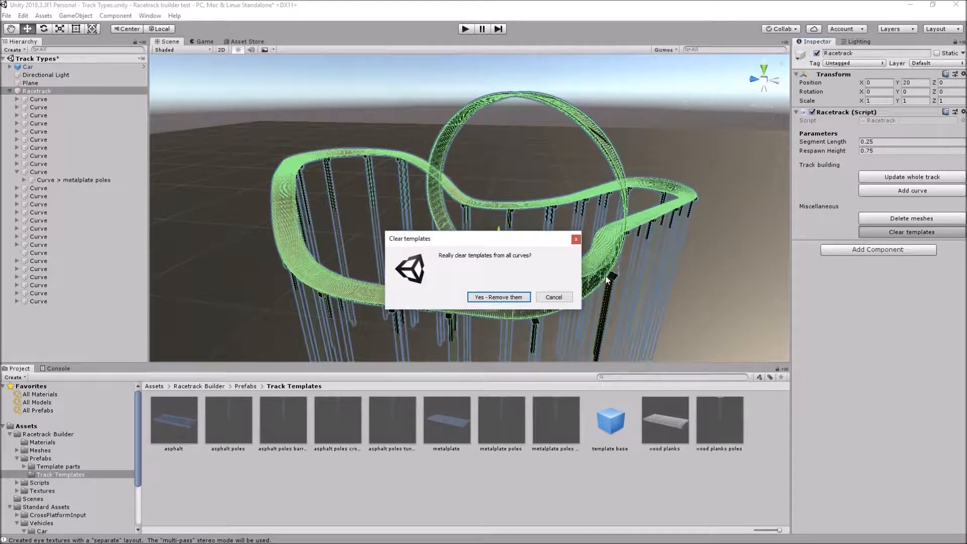
{"action": "left_click", "coordinate": [499, 297]}
Assign the asphalt poles barriers template to the first curve and update the rest of the track
{"action": "left_click", "coordinate": [42, 100]}
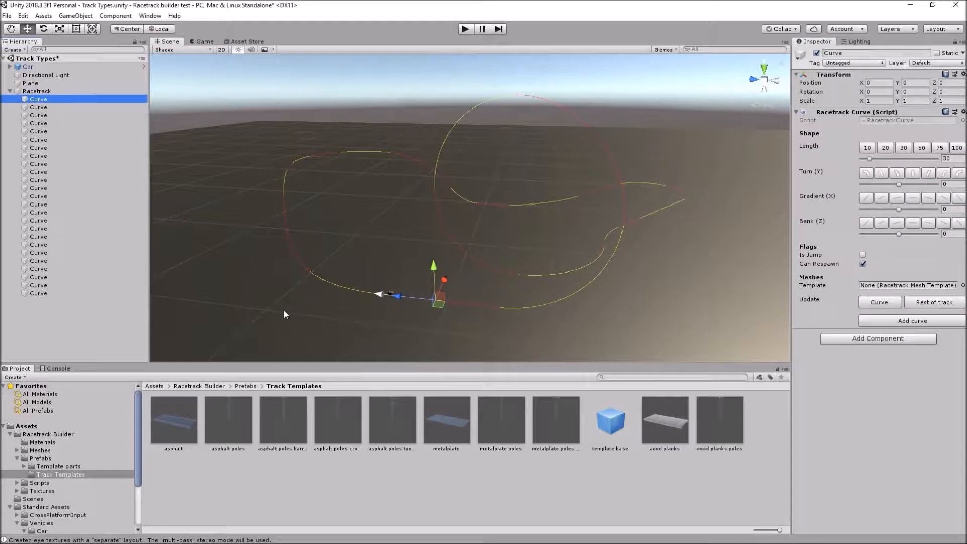
{"action": "left_click_drag", "start_coordinate": [283, 428], "coordinate": [900, 287]}
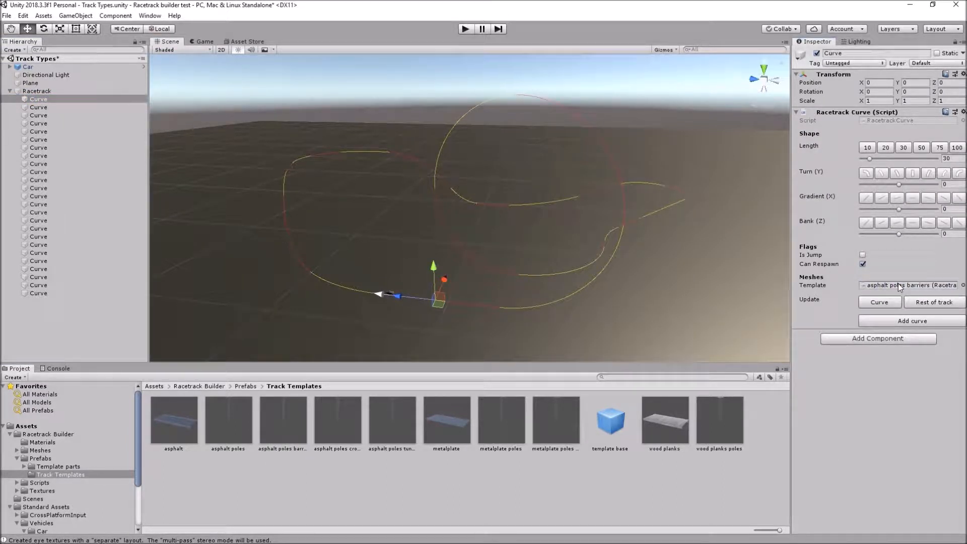
{"action": "left_click", "coordinate": [939, 301]}
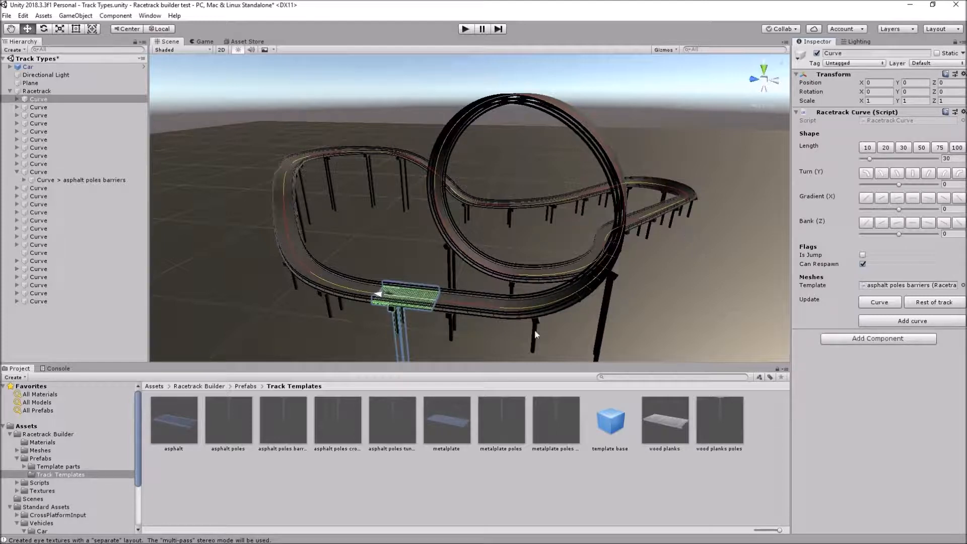
Place an instance of the asphalt poles barriers template in the scene beside the track and lower it to a Y position of about 35.9
{"action": "left_click", "coordinate": [290, 484]}
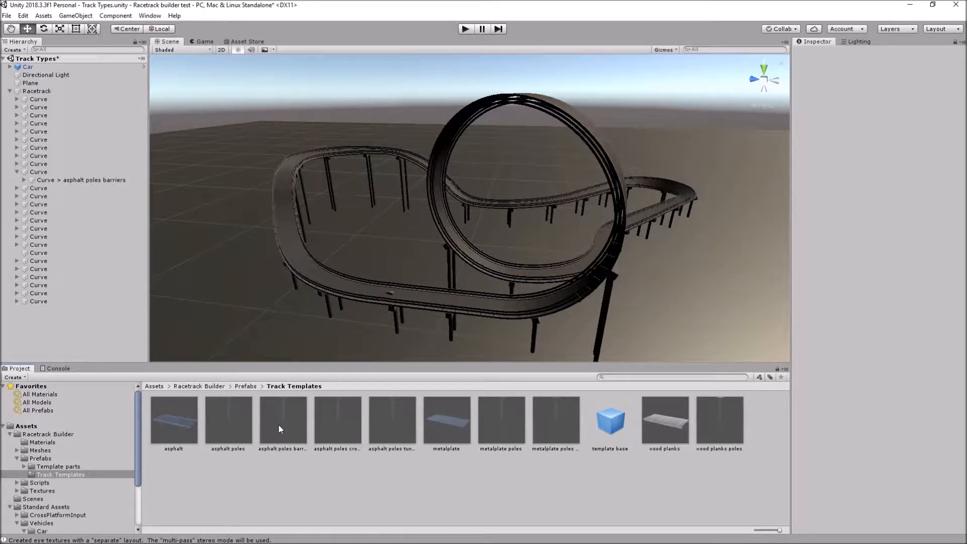
{"action": "left_click_drag", "start_coordinate": [279, 421], "coordinate": [244, 286]}
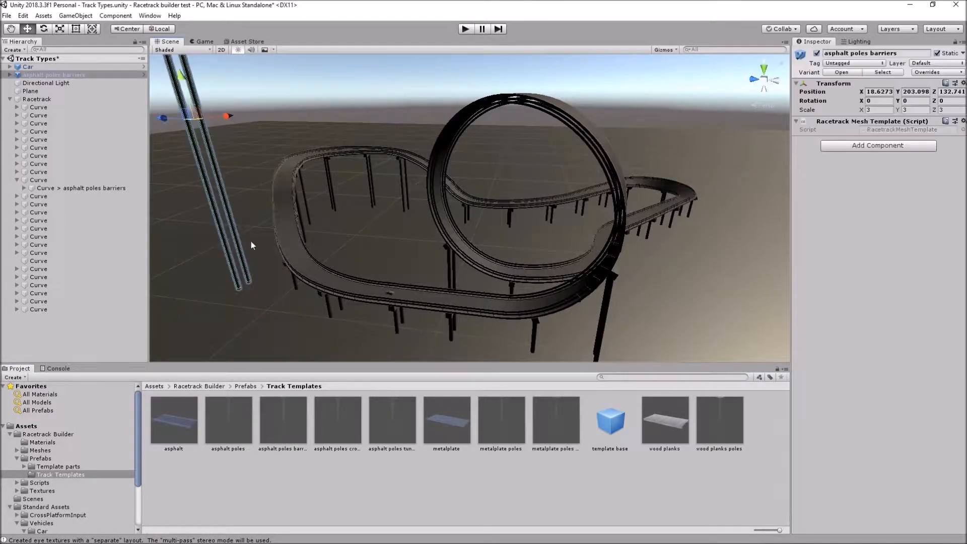
{"action": "middle_click_drag", "start_coordinate": [265, 185], "coordinate": [294, 260]}
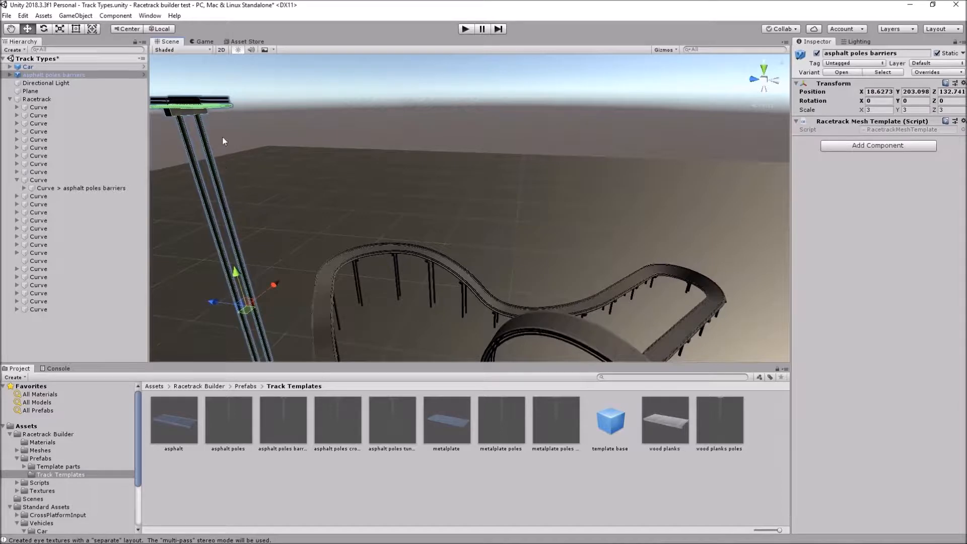
{"action": "left_click_drag", "start_coordinate": [237, 274], "coordinate": [267, 472]}
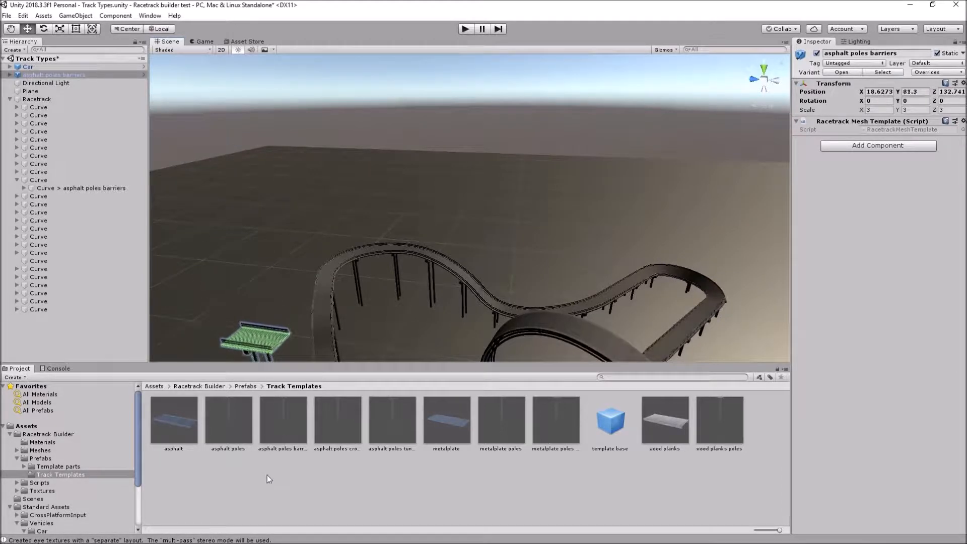
{"action": "middle_click_drag", "start_coordinate": [272, 312], "coordinate": [274, 127]}
{"action": "left_click_drag", "start_coordinate": [270, 268], "coordinate": [285, 323]}
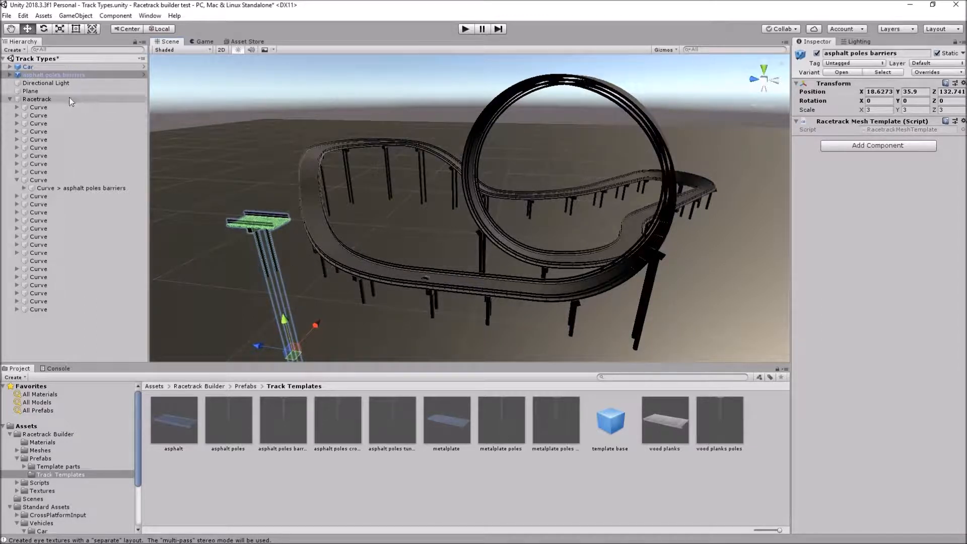
Set the scene instance of asphalt poles barriers as the first curve's template and rename that instance "asphalt poles barriers 2"
{"action": "left_click", "coordinate": [30, 108]}
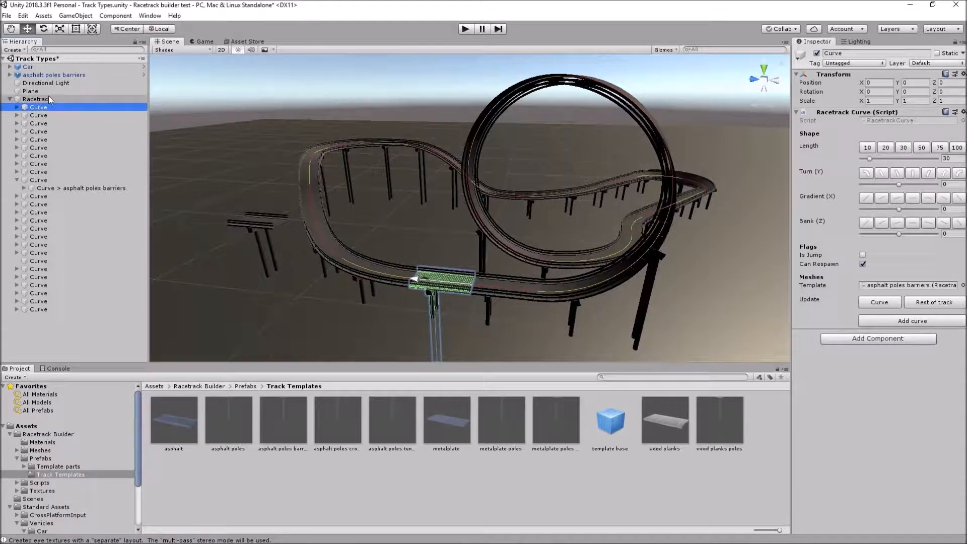
{"action": "left_click_drag", "start_coordinate": [43, 76], "coordinate": [892, 286]}
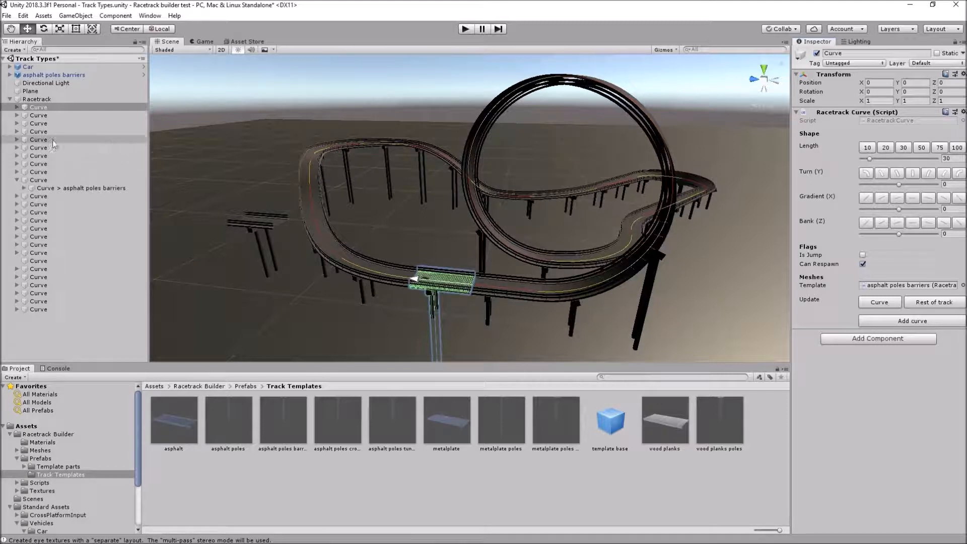
{"action": "left_click", "coordinate": [9, 75]}
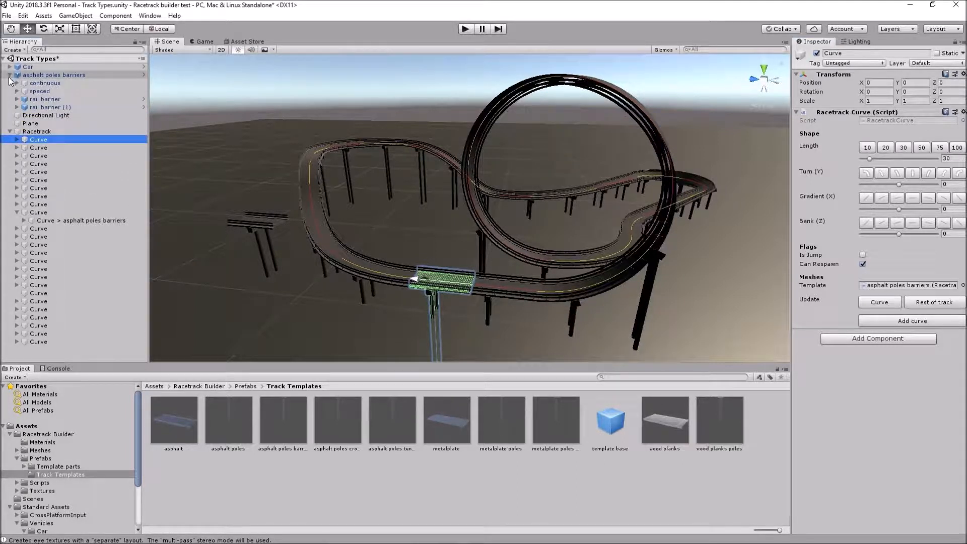
{"action": "left_click", "coordinate": [51, 74]}
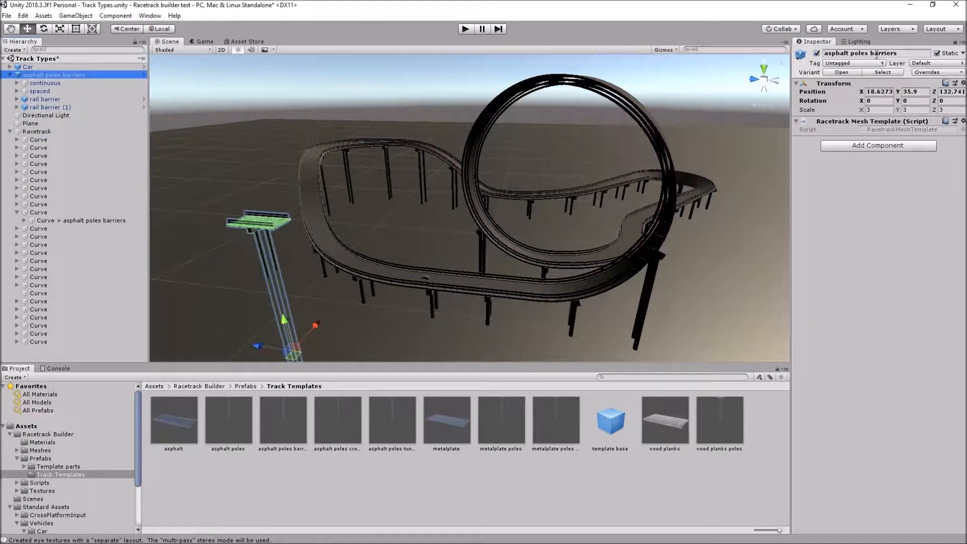
{"action": "left_click", "coordinate": [895, 53]}
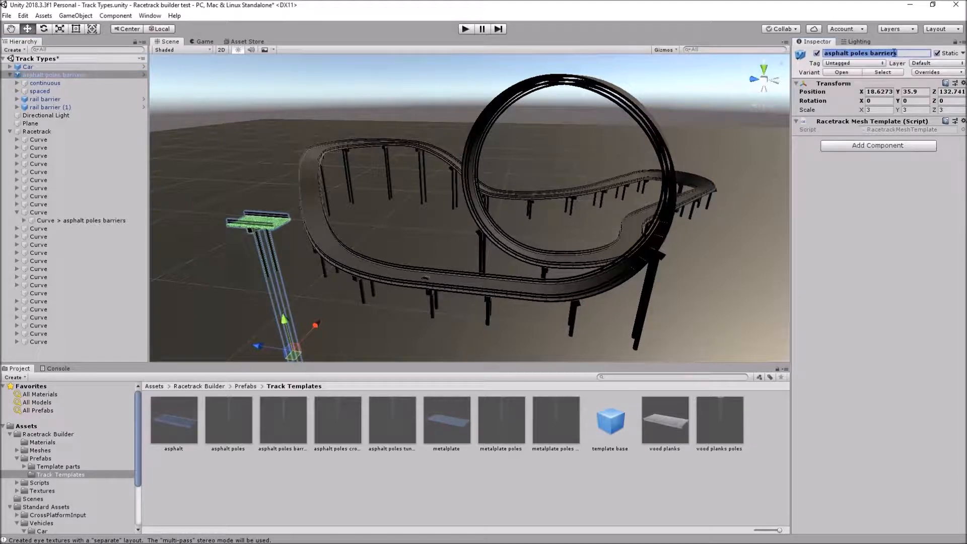
{"action": "left_click", "coordinate": [894, 53]}
{"action": "type", "text": "2"}
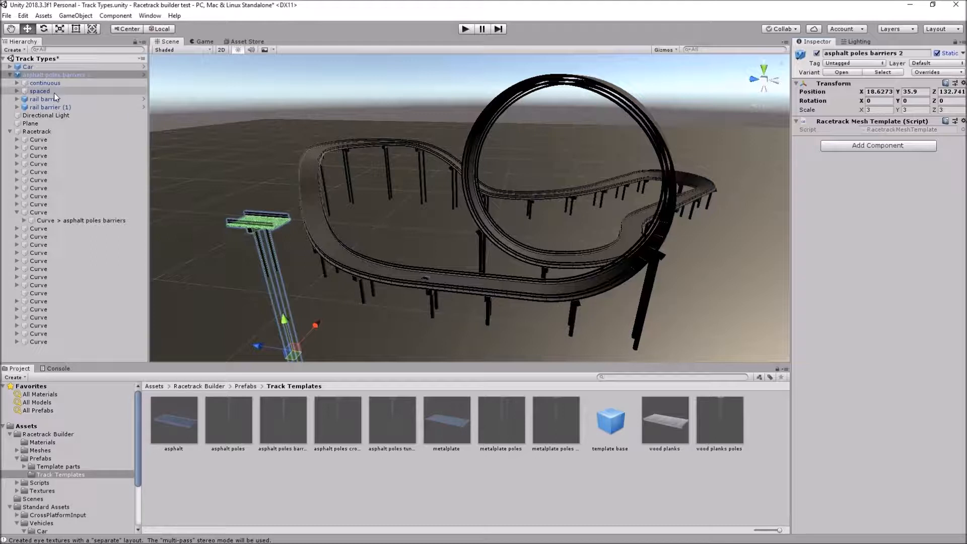
Set both Spacing Before and Spacing After to 10 on the Metal poles spacing group inside asphalt poles barriers 2
{"action": "left_click", "coordinate": [17, 91]}
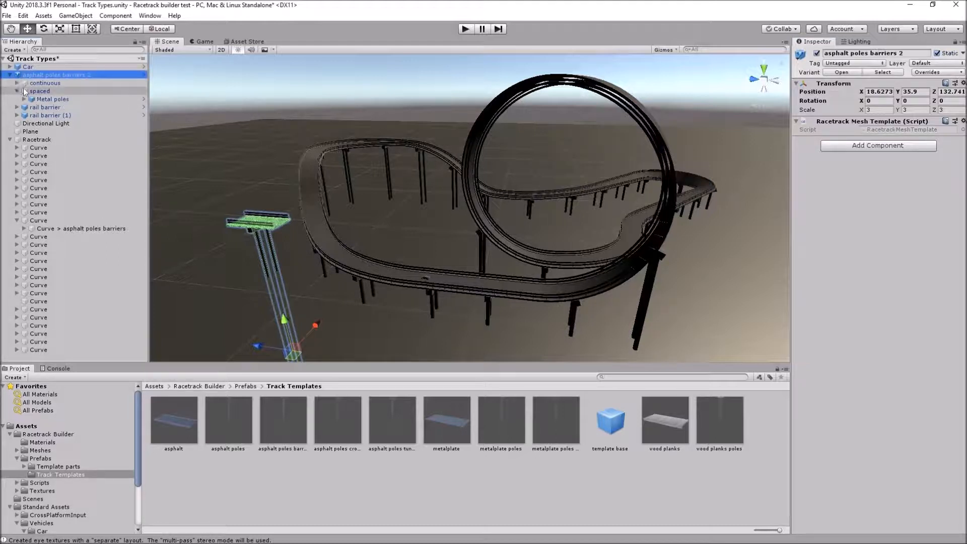
{"action": "left_click", "coordinate": [23, 99]}
{"action": "left_click", "coordinate": [45, 100]}
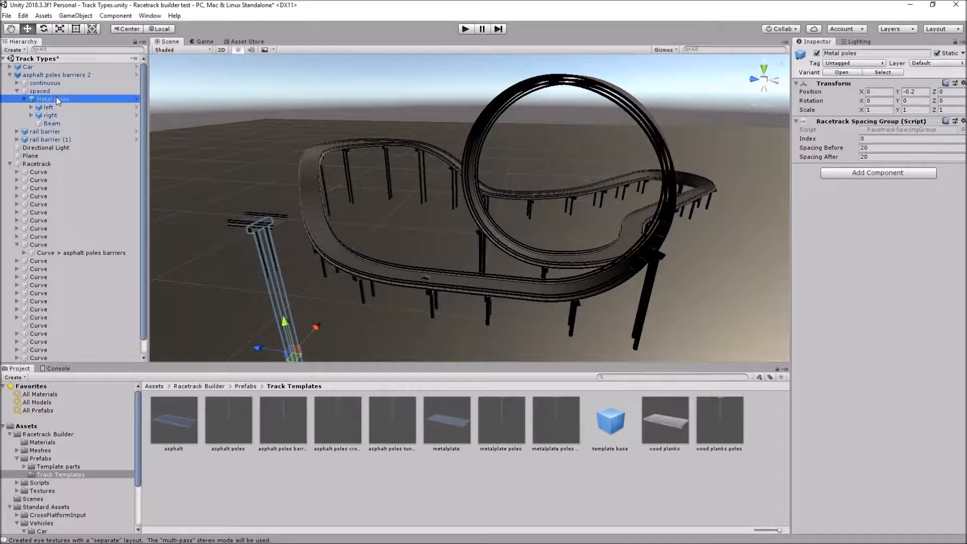
{"action": "left_click", "coordinate": [865, 148]}
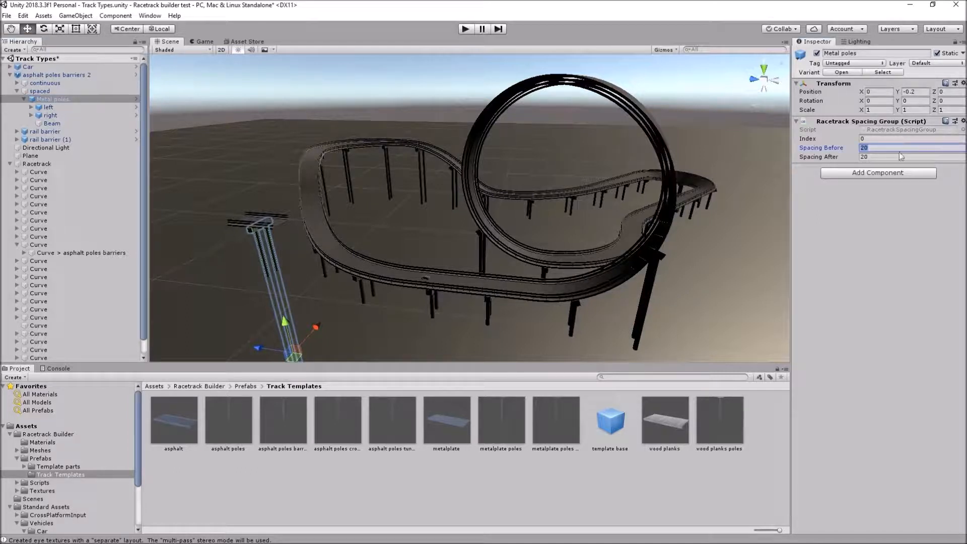
{"action": "type", "text": "10"}
{"action": "key", "text": "Tab"}
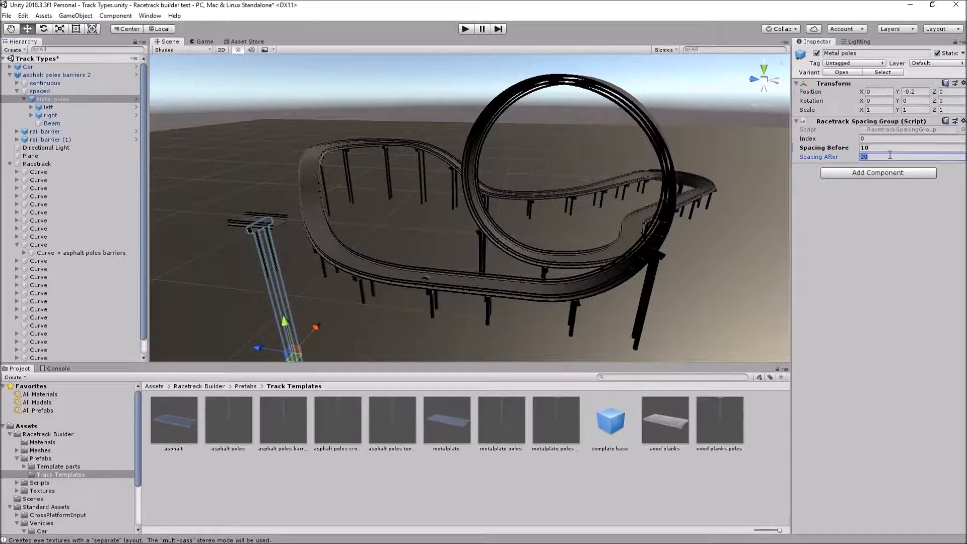
{"action": "type", "text": "10"}
{"action": "key", "text": "shift+Tab"}
{"action": "key", "text": "shift+Tab"}
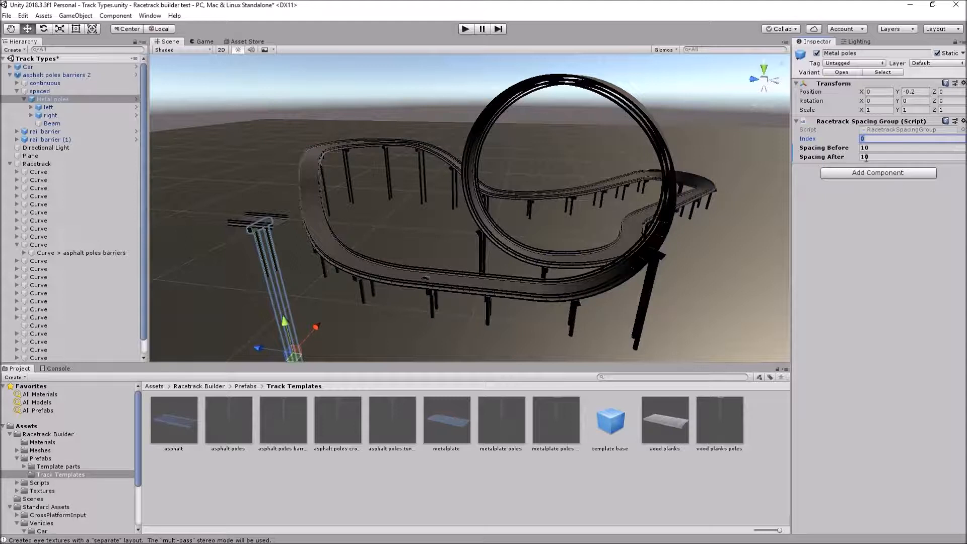
{"action": "left_click", "coordinate": [879, 148]}
{"action": "left_click", "coordinate": [877, 156]}
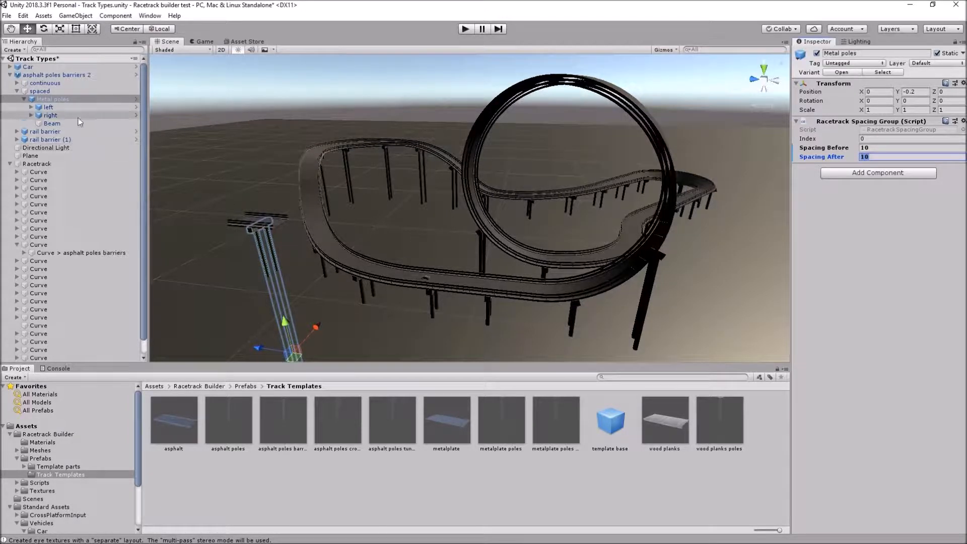
Update only the first curve's mesh from its asphalt poles barriers 2 template
{"action": "left_click", "coordinate": [47, 164]}
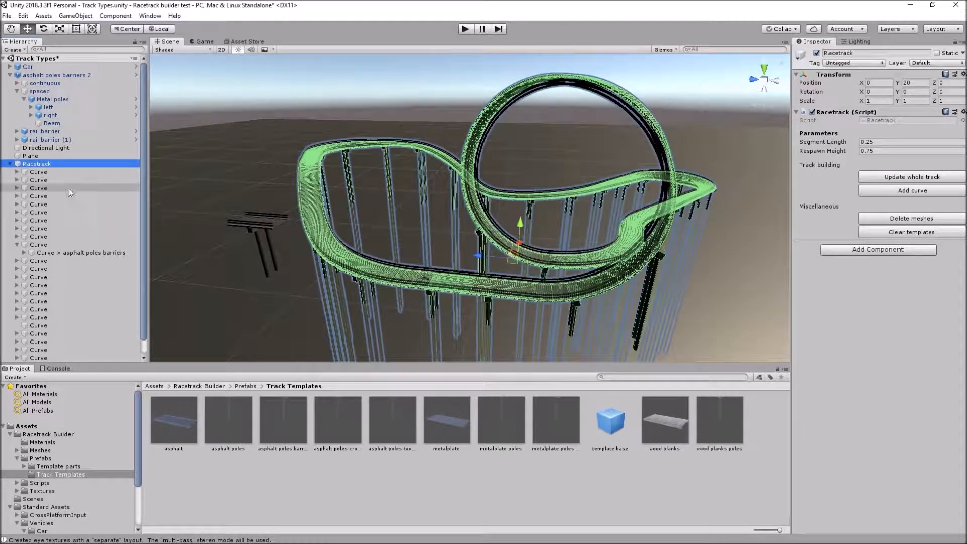
{"action": "left_click", "coordinate": [51, 172]}
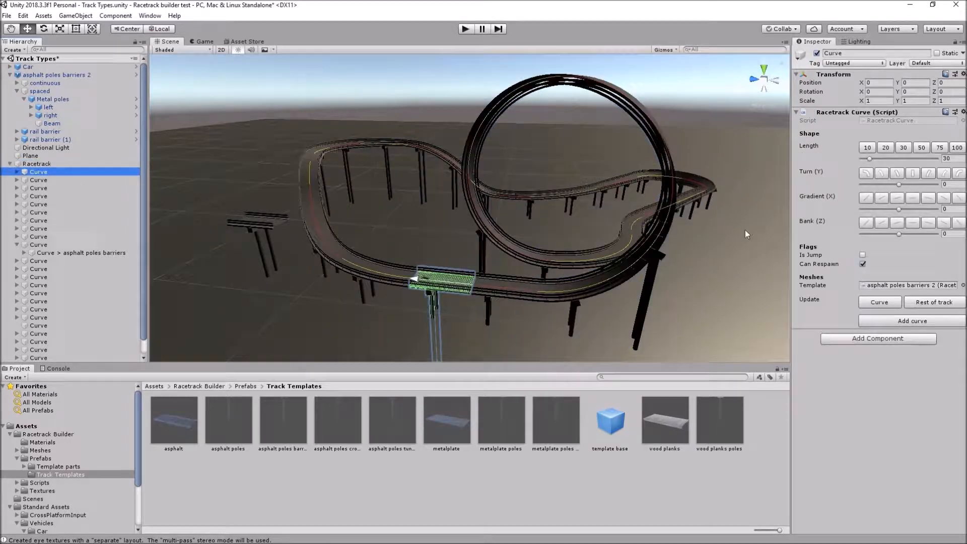
{"action": "left_click", "coordinate": [880, 302]}
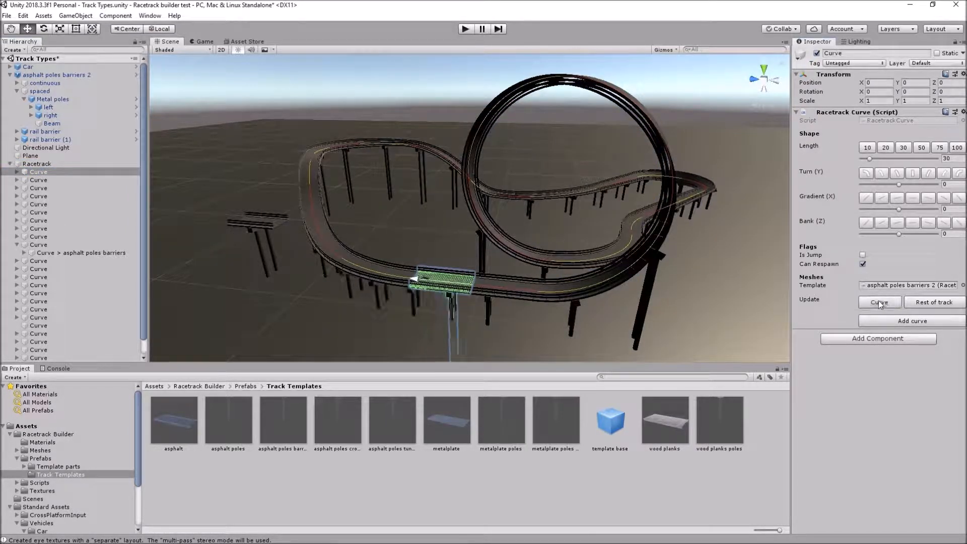
Try to delete the first rail barrier from the asphalt poles barriers 2 prefab instance
{"action": "scroll", "coordinate": [437, 285], "scroll_direction": "up", "scroll_amount": 3}
{"action": "middle_click_drag", "start_coordinate": [432, 291], "coordinate": [509, 198]}
{"action": "scroll", "coordinate": [518, 234], "scroll_direction": "up", "scroll_amount": 2}
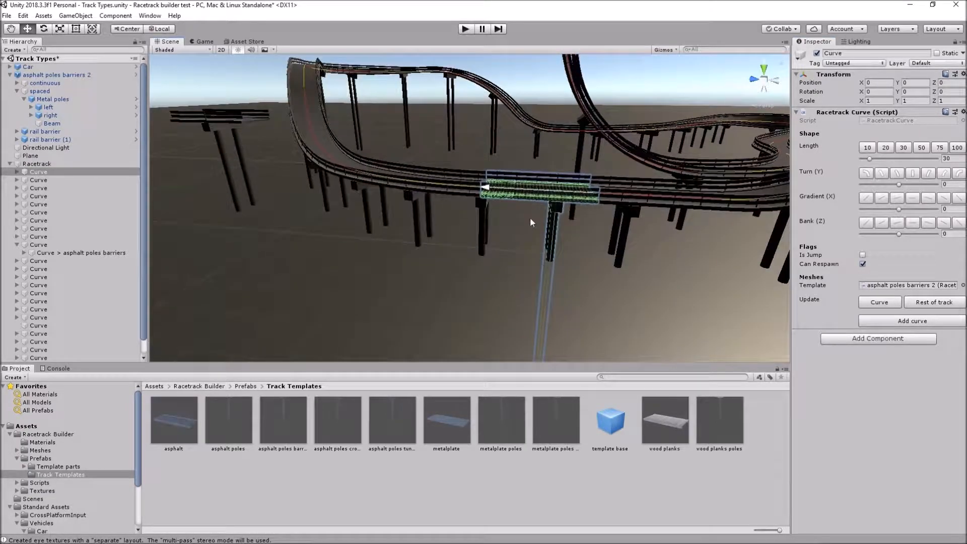
{"action": "middle_click_drag", "start_coordinate": [514, 151], "coordinate": [520, 178]}
{"action": "middle_click_drag", "start_coordinate": [564, 249], "coordinate": [509, 298]}
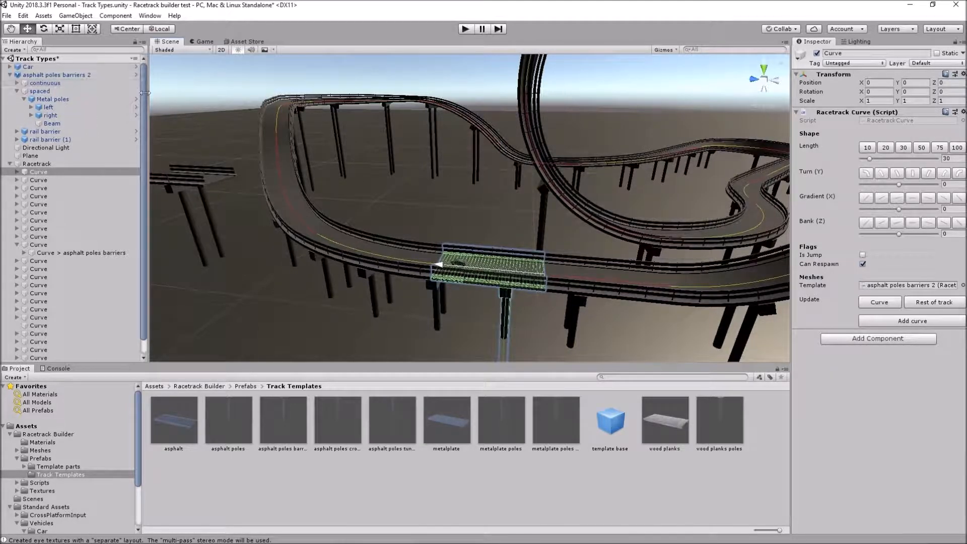
{"action": "left_click", "coordinate": [16, 91]}
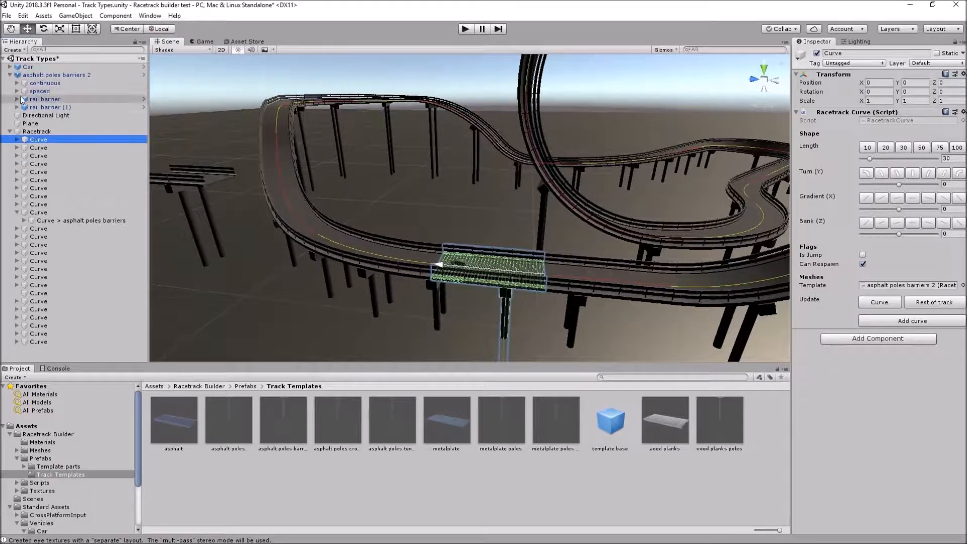
{"action": "left_click", "coordinate": [58, 108]}
{"action": "left_click", "coordinate": [56, 102]}
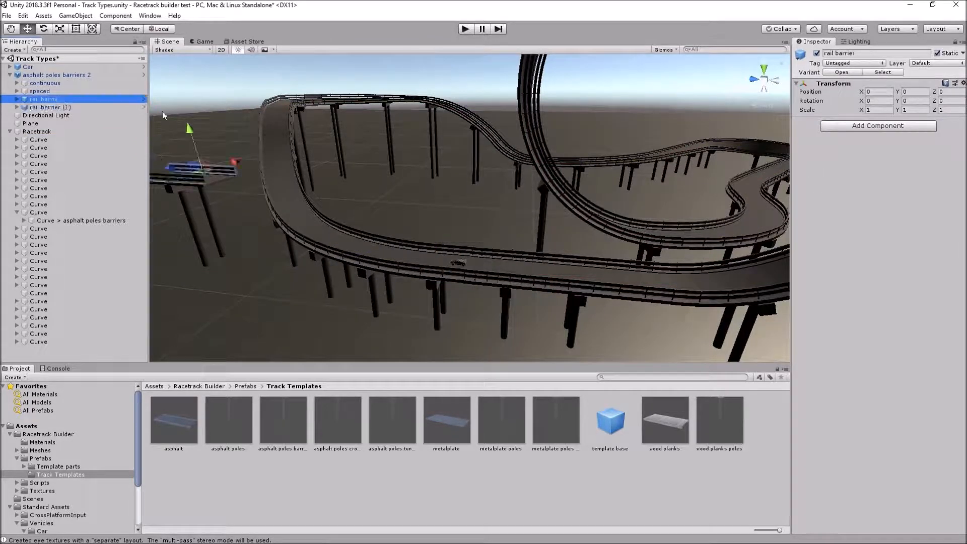
{"action": "left_click_drag", "start_coordinate": [319, 156], "coordinate": [185, 166], "text": "alt"}
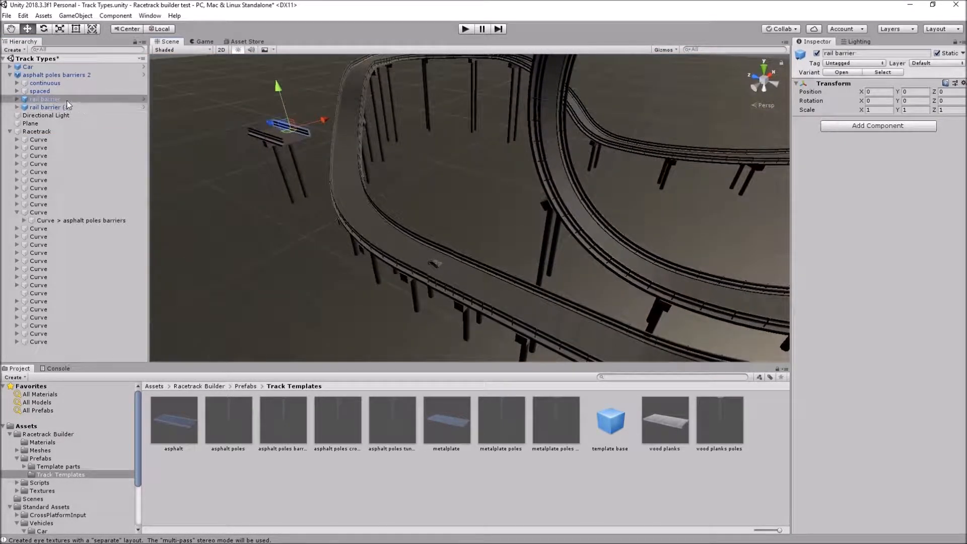
{"action": "left_click_drag", "start_coordinate": [53, 98], "coordinate": [54, 98]}
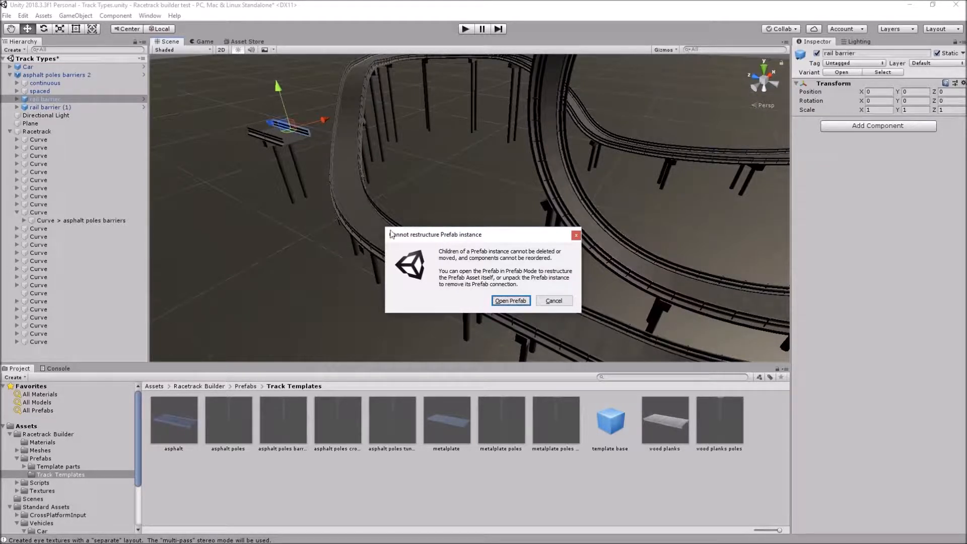
{"action": "left_click", "coordinate": [576, 235]}
Unpack the asphalt poles barriers 2 prefab instance one level and delete its "rail barrier" child, keeping "rail barrier (1)"
{"action": "right_click", "coordinate": [72, 75]}
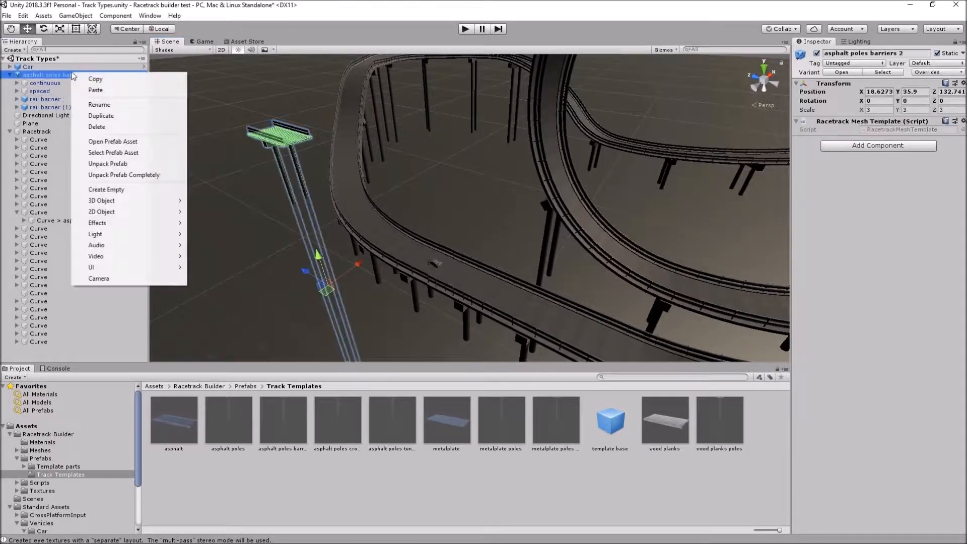
{"action": "left_click", "coordinate": [129, 165]}
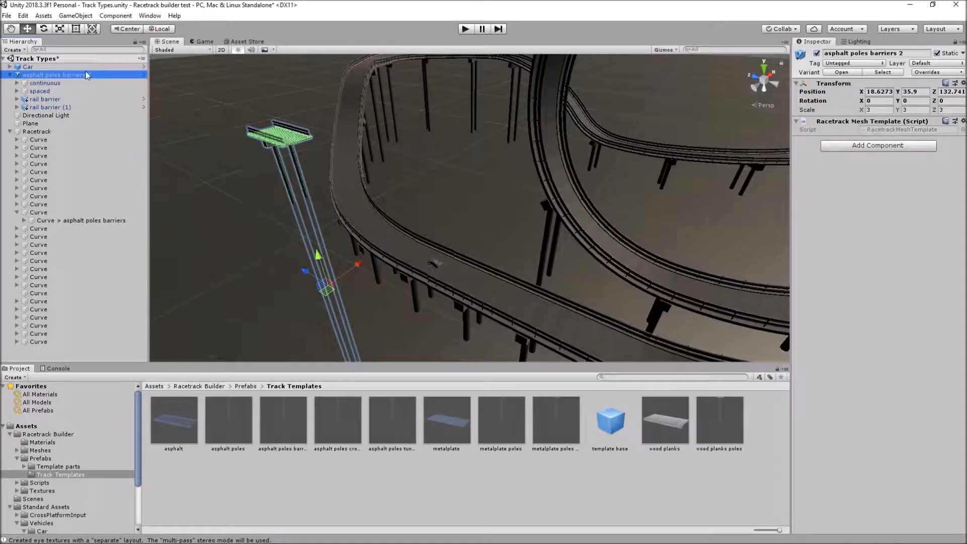
{"action": "left_click", "coordinate": [67, 108]}
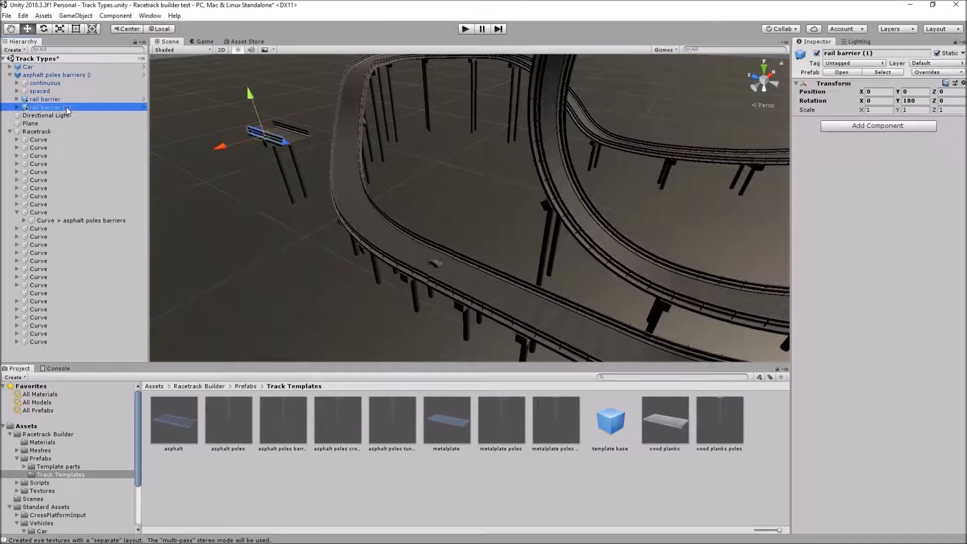
{"action": "left_click", "coordinate": [71, 99]}
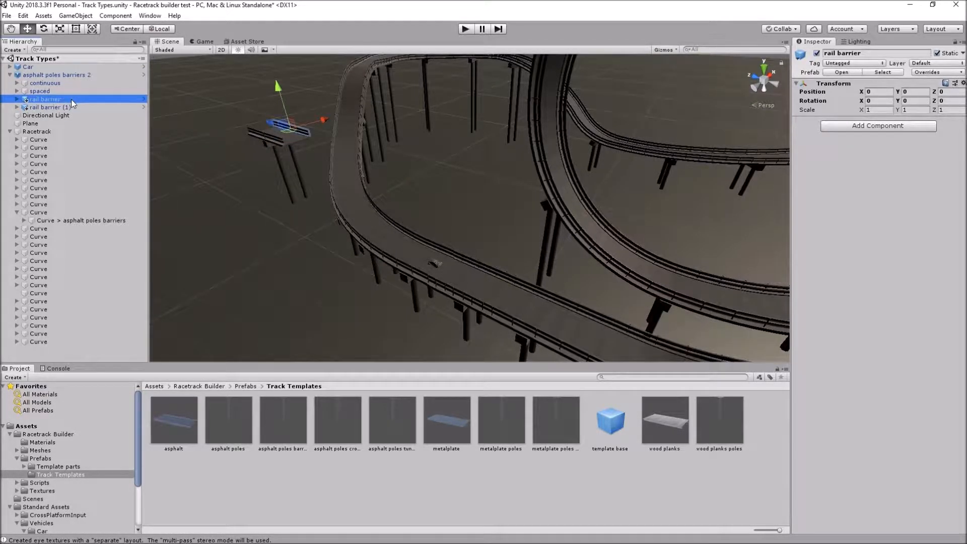
{"action": "key", "text": "Delete"}
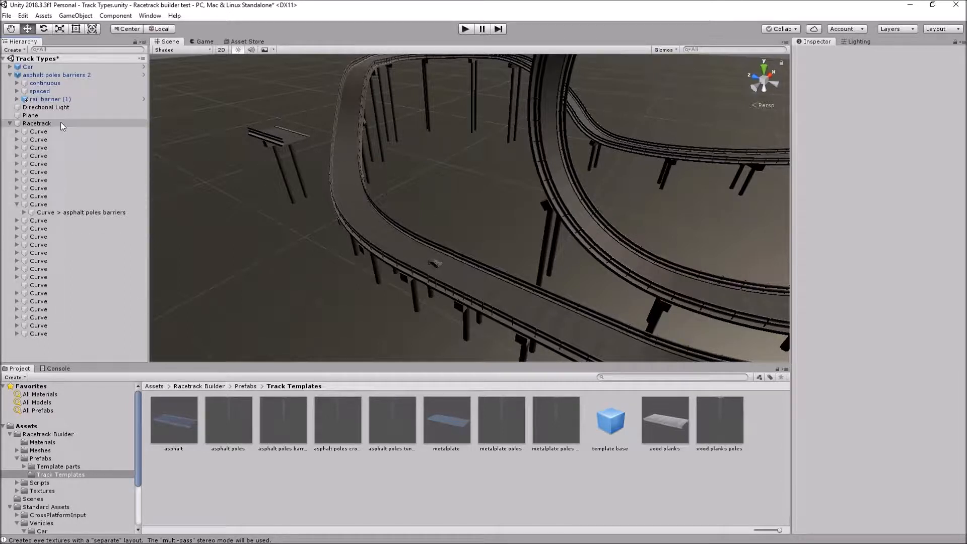
Update the first curve's mesh from the one-barrier template, followed by the meshes of the rest of the track
{"action": "left_click", "coordinate": [49, 132]}
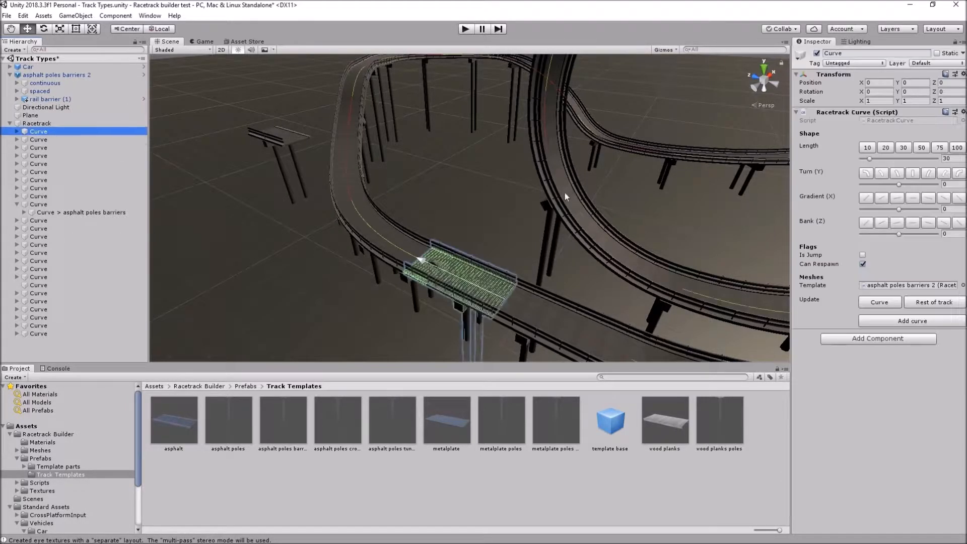
{"action": "left_click", "coordinate": [879, 302]}
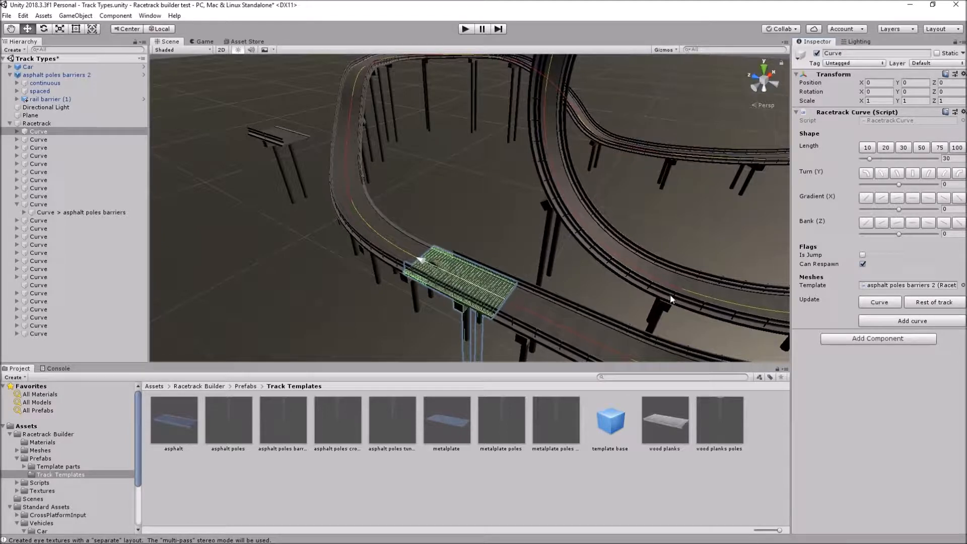
{"action": "left_click_drag", "start_coordinate": [574, 250], "coordinate": [534, 229], "text": "alt"}
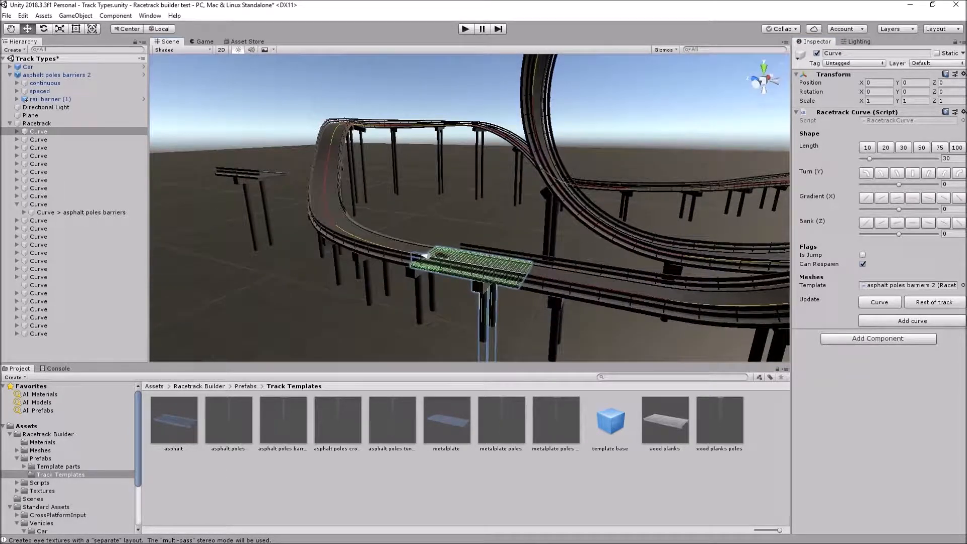
{"action": "left_click", "coordinate": [924, 303]}
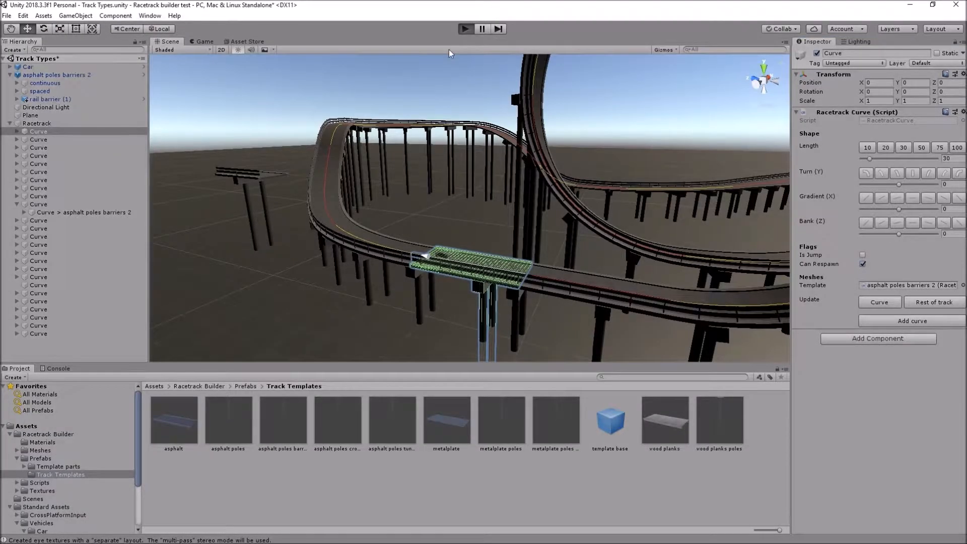
Test drive the car briefly along the updated track in play mode and stop the game
{"action": "key", "text": "ctrl+p"}
{"action": "key", "text": "Up"}
{"action": "key", "text": "Right"}
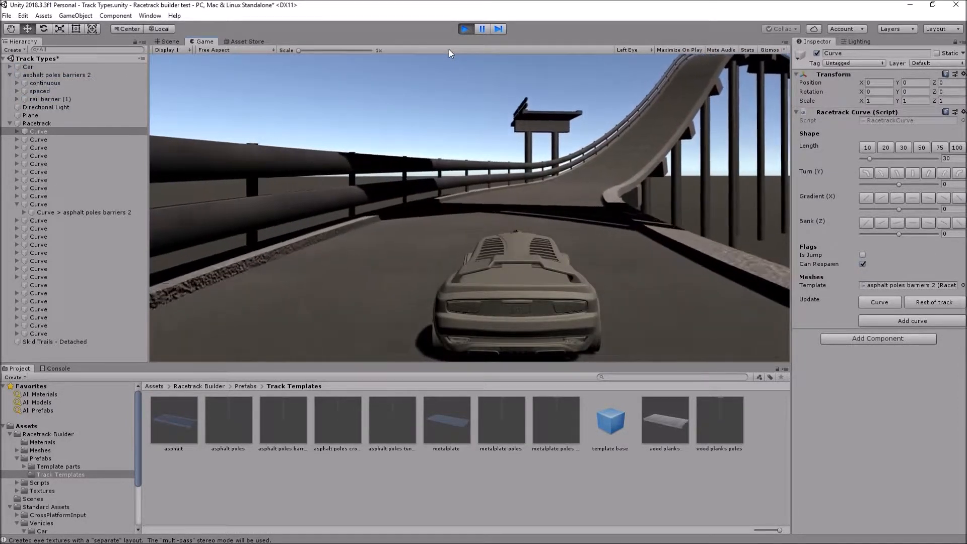
{"action": "key", "text": "Right"}
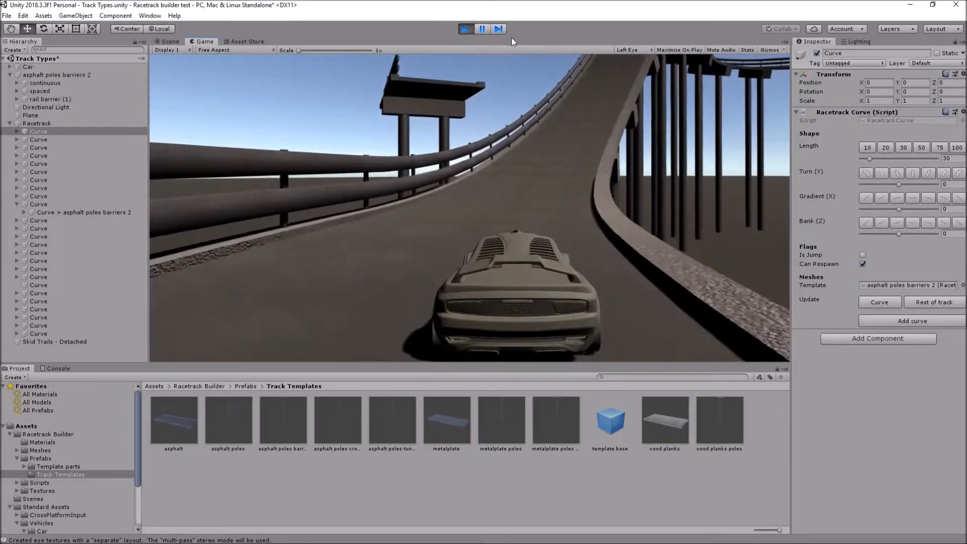
{"action": "left_click", "coordinate": [462, 32]}
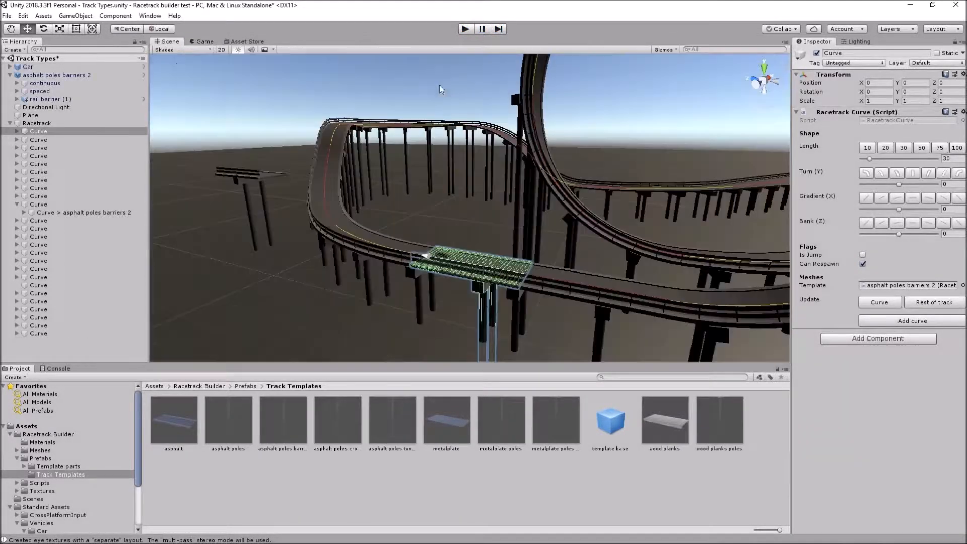
Save asphalt poles barriers 2 as an original prefab in the Track Templates folder and delete its instance from the scene
{"action": "left_click_drag", "start_coordinate": [71, 76], "coordinate": [180, 481]}
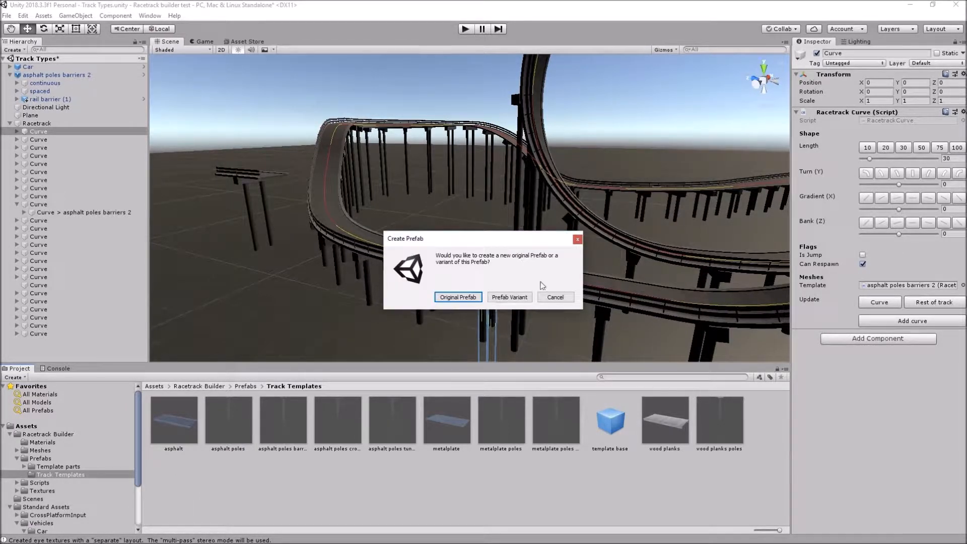
{"action": "left_click", "coordinate": [460, 297]}
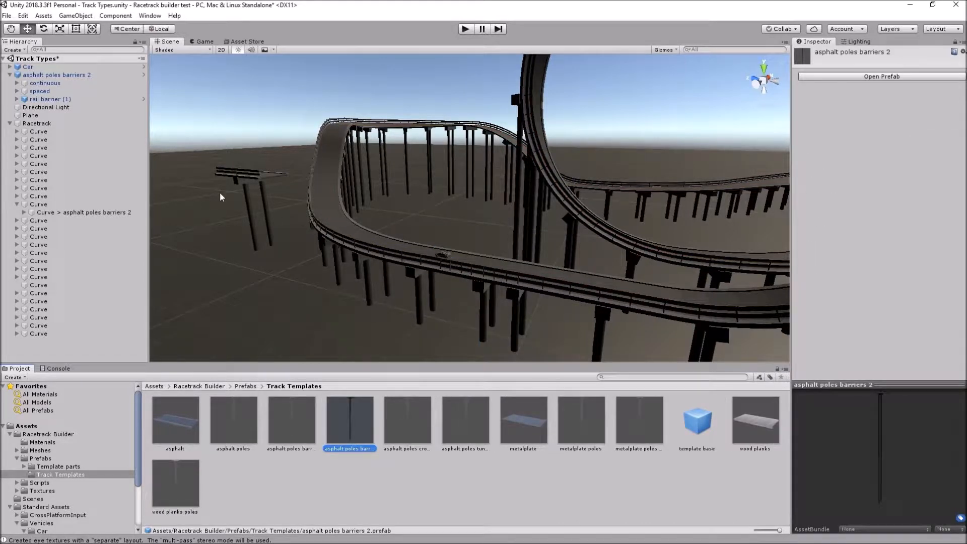
{"action": "left_click", "coordinate": [64, 75]}
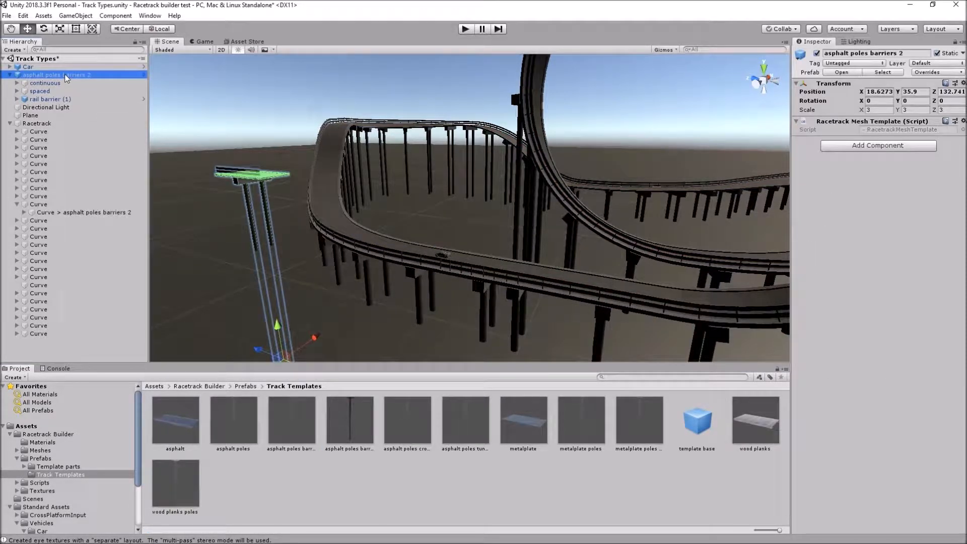
{"action": "key", "text": "Delete"}
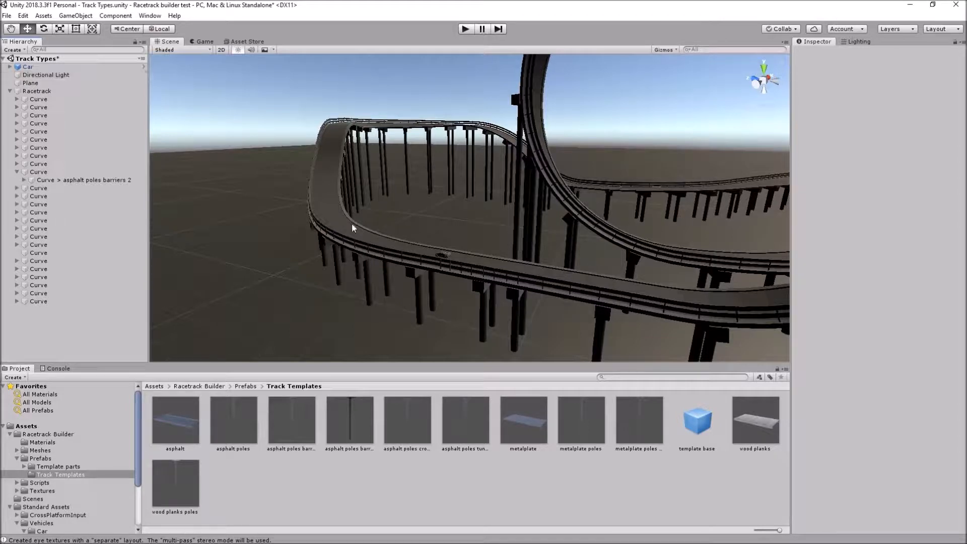
Assign the saved asphalt poles barriers 2 prefab as the first curve's mesh template
{"action": "left_click", "coordinate": [44, 102]}
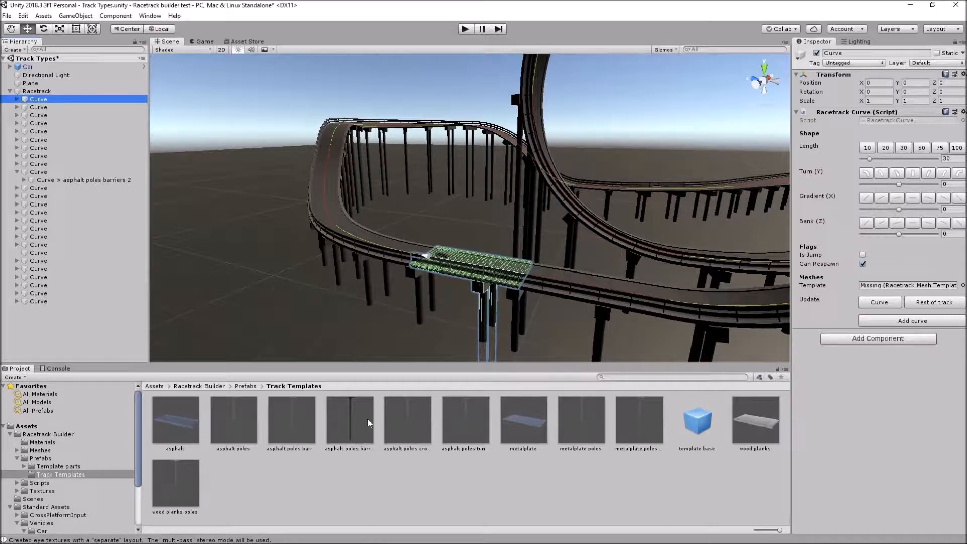
{"action": "left_click", "coordinate": [357, 426]}
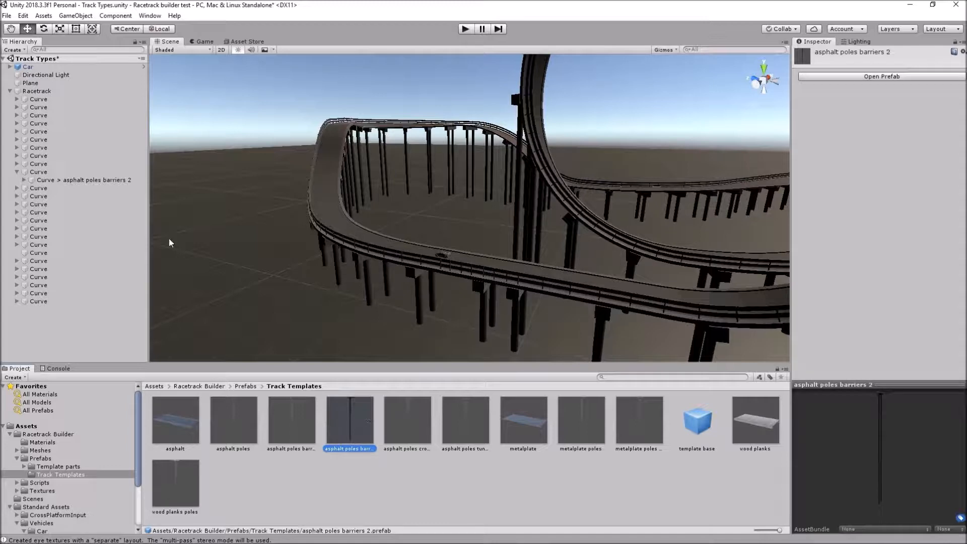
{"action": "left_click", "coordinate": [56, 100]}
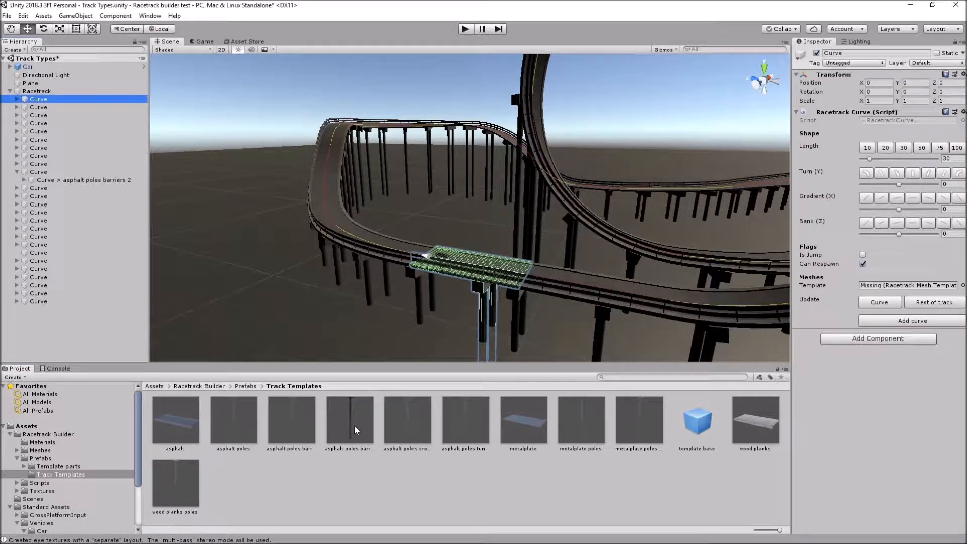
{"action": "left_click_drag", "start_coordinate": [346, 427], "coordinate": [883, 289]}
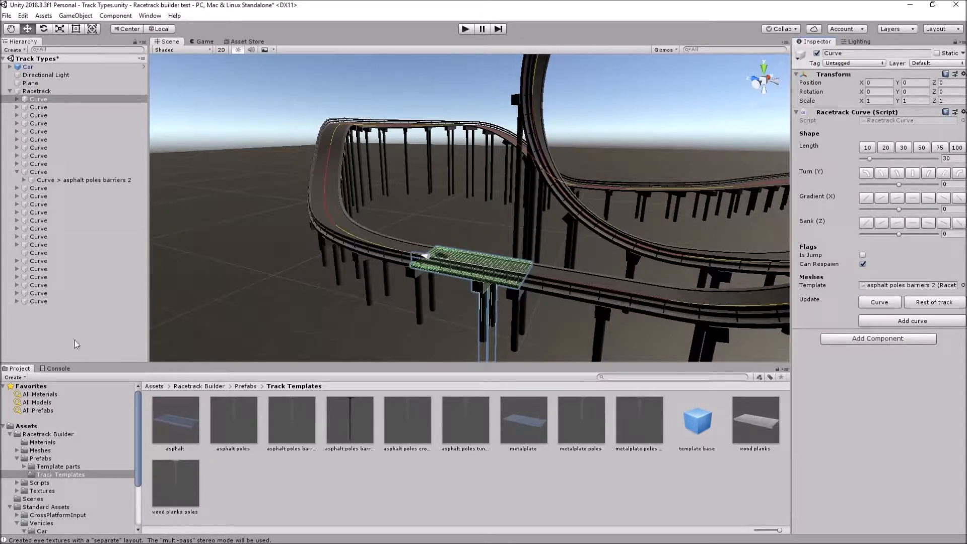
Create an empty game object at the scene's root level and name it "My track type"
{"action": "right_click", "coordinate": [38, 315]}
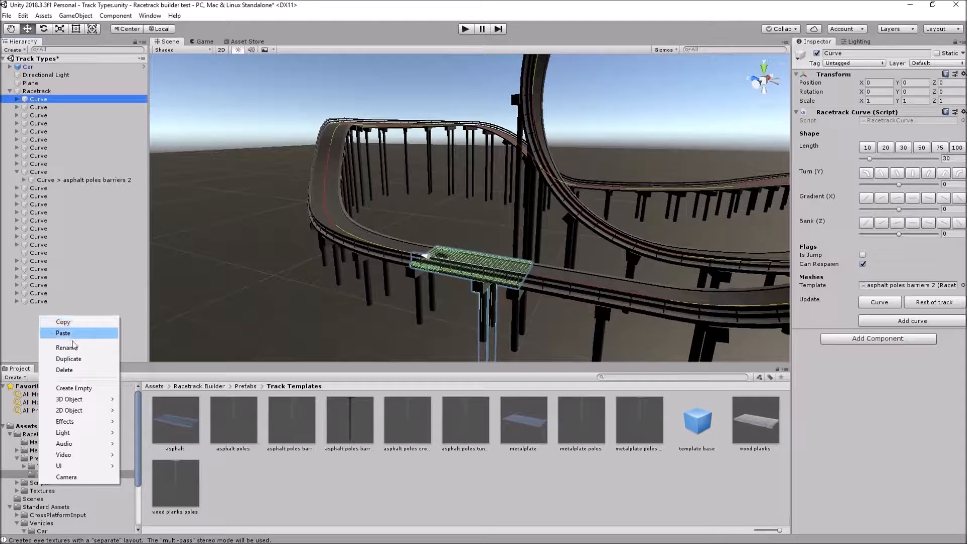
{"action": "left_click", "coordinate": [76, 389]}
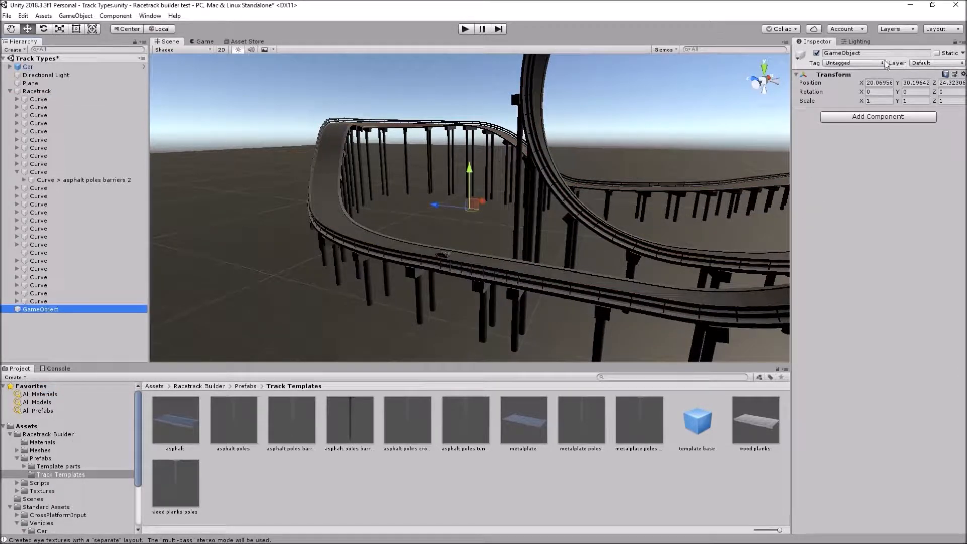
{"action": "left_click", "coordinate": [867, 54]}
{"action": "type", "text": "My"}
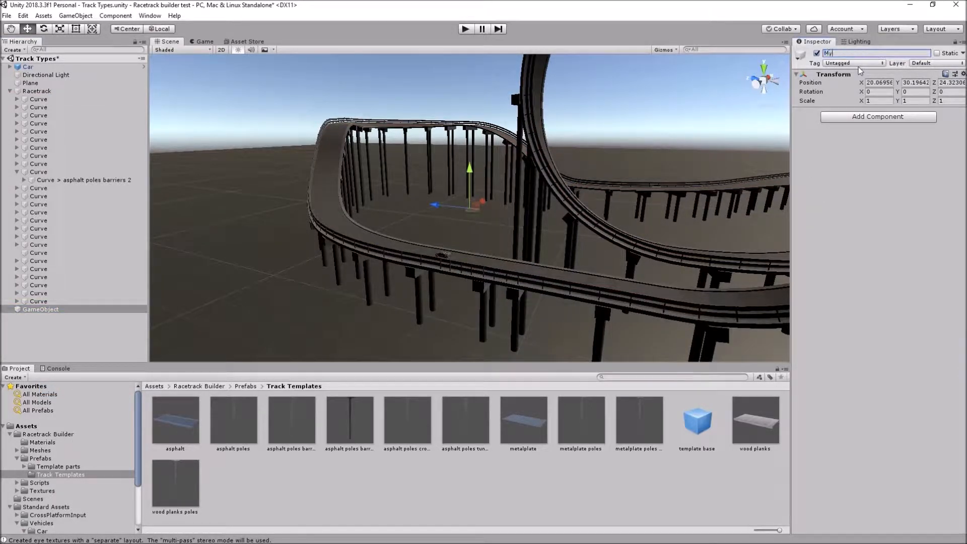
{"action": "type", "text": " track type"}
{"action": "key", "text": "Return"}
Try to assign the empty My track type object as the first curve's mesh template
{"action": "left_click", "coordinate": [75, 99]}
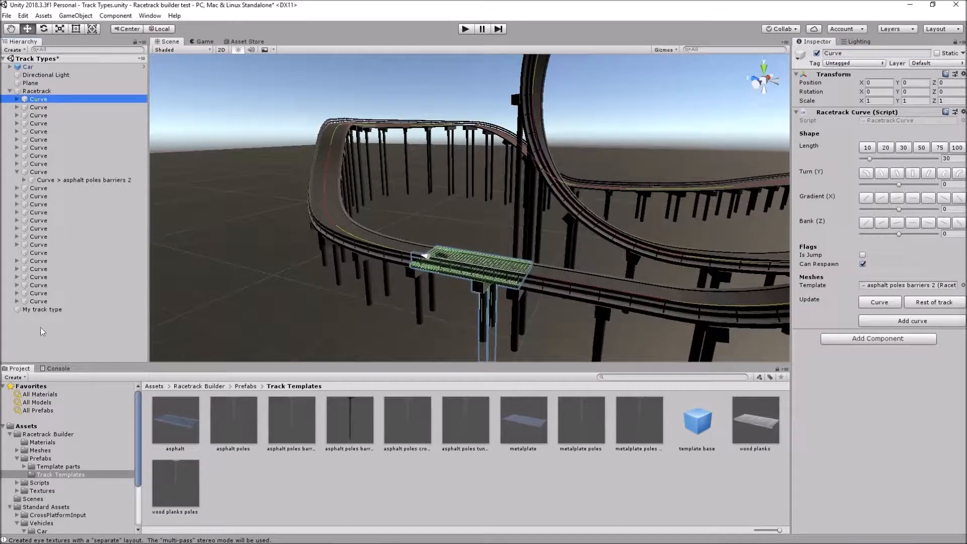
{"action": "left_click_drag", "start_coordinate": [40, 311], "coordinate": [892, 286]}
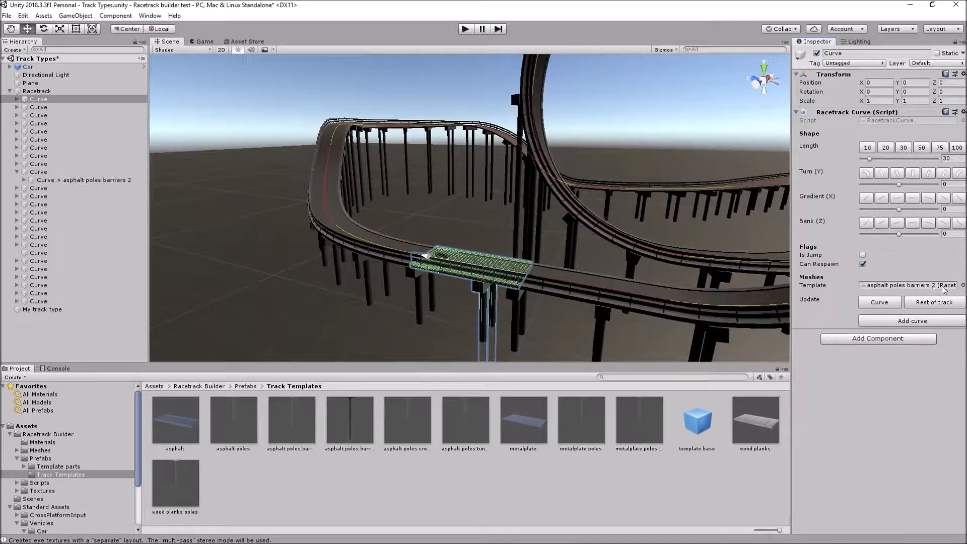
{"action": "left_click_drag", "start_coordinate": [792, 269], "coordinate": [817, 280]}
Add the Racetrack Mesh Template component to the My track type object
{"action": "left_click", "coordinate": [30, 310]}
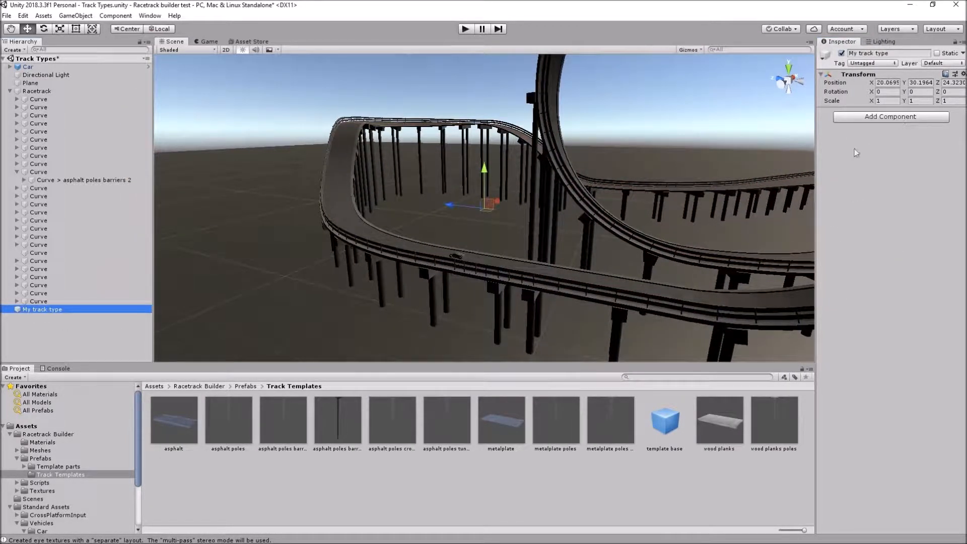
{"action": "left_click", "coordinate": [869, 117]}
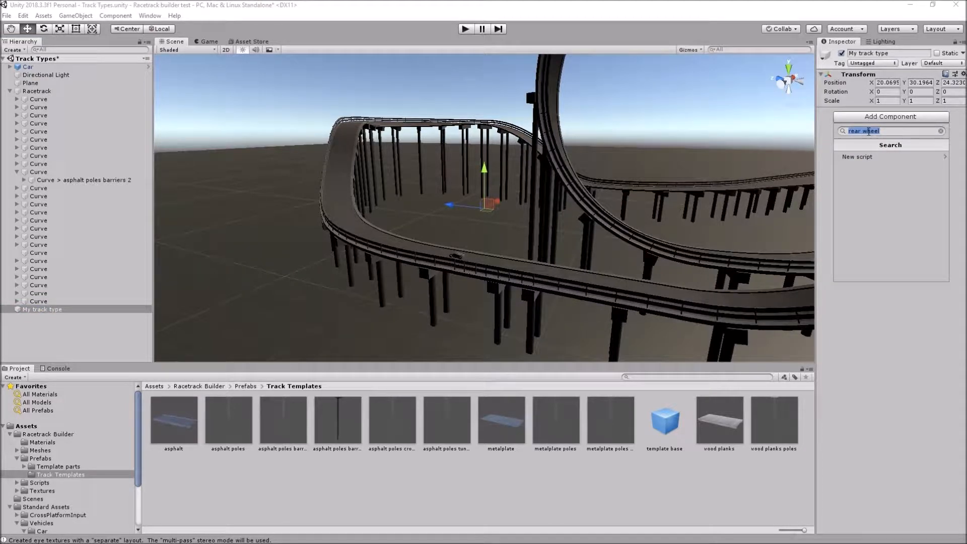
{"action": "type", "text": "mesh template"}
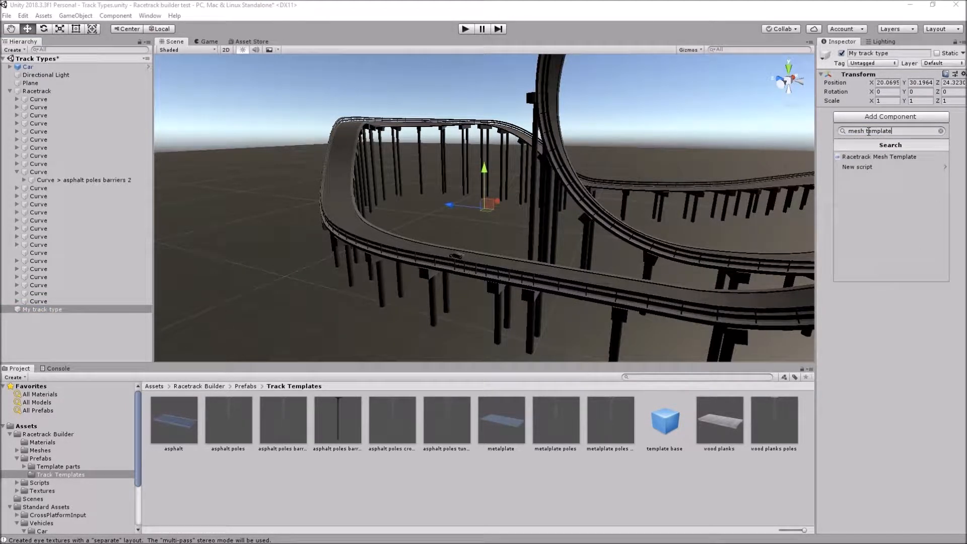
{"action": "left_click", "coordinate": [909, 157]}
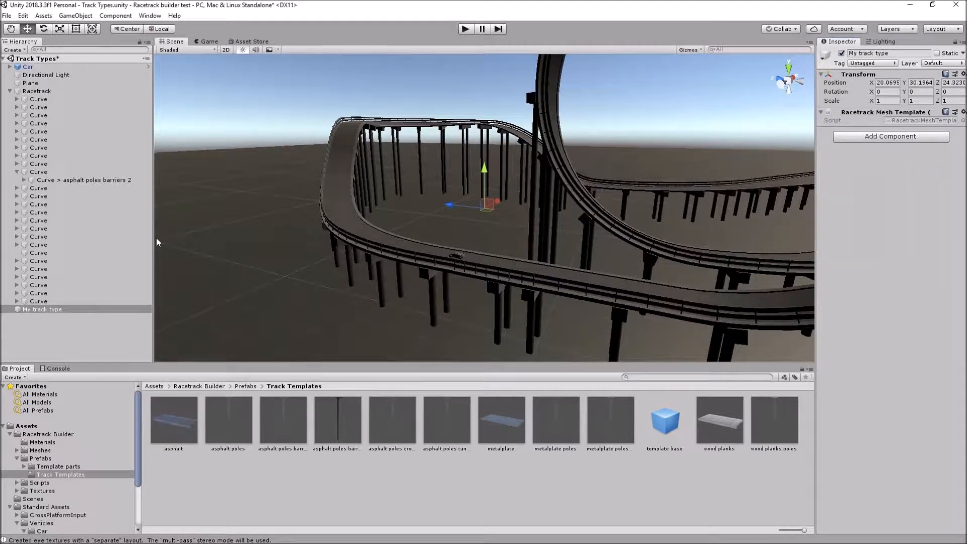
Assign My track type as the first curve's mesh template and update the rest of the track from that curve
{"action": "left_click_drag", "start_coordinate": [58, 101], "coordinate": [915, 292]}
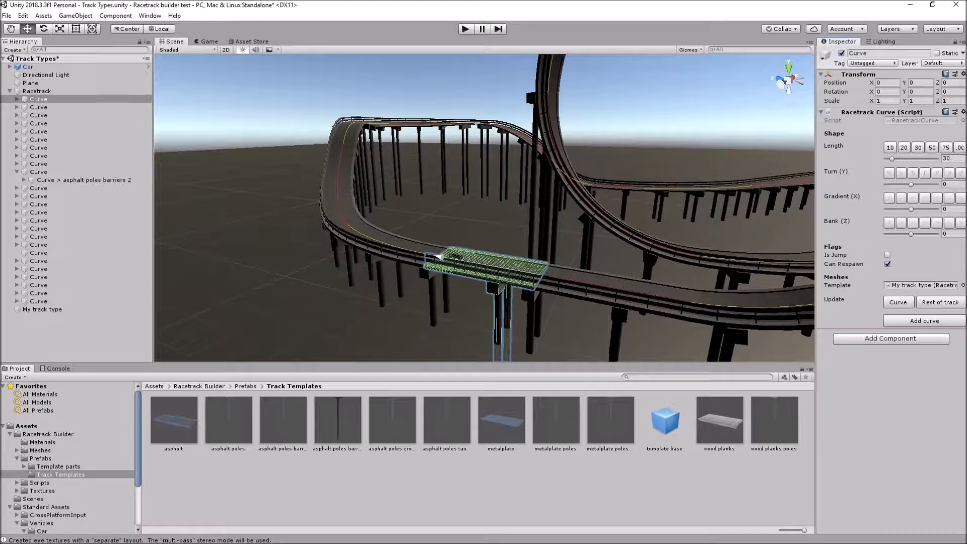
{"action": "left_click", "coordinate": [940, 304]}
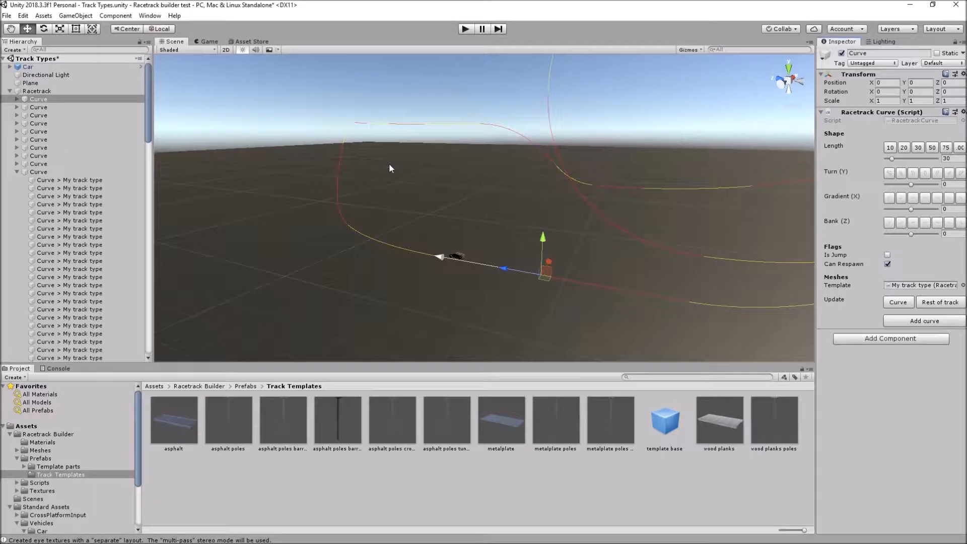
Inspect the first generated template copy under the first curve, keeping the curve hierarchy collapsed
{"action": "left_click", "coordinate": [15, 171]}
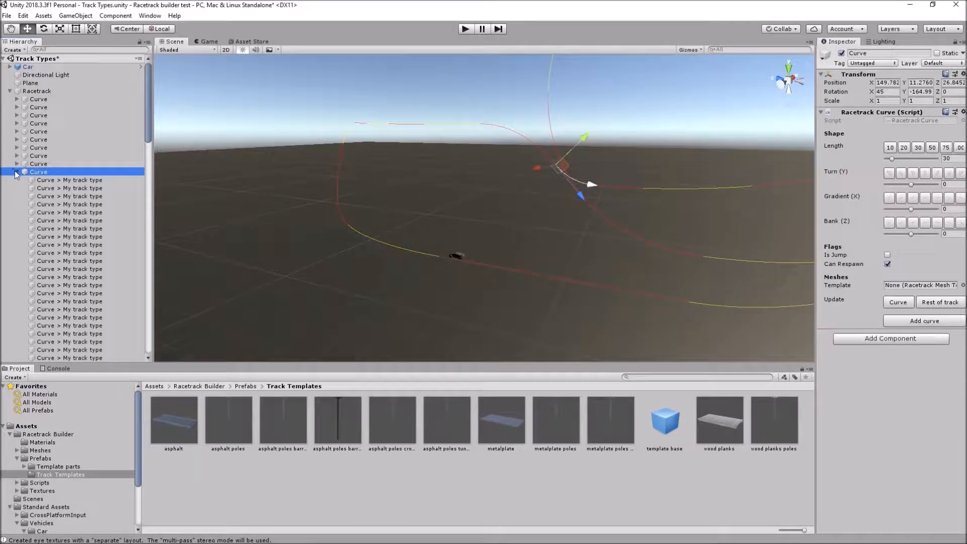
{"action": "left_click", "coordinate": [16, 172]}
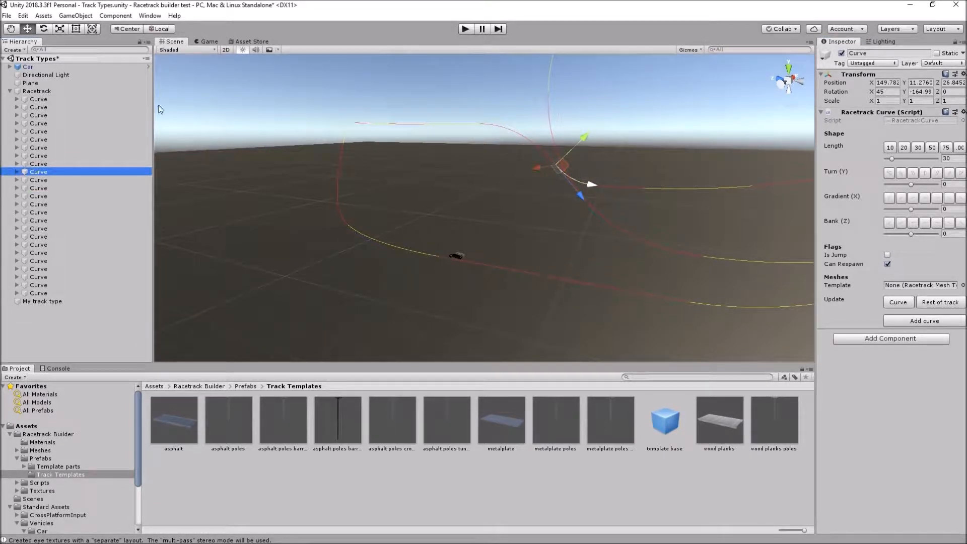
{"action": "left_click", "coordinate": [17, 99]}
{"action": "left_click", "coordinate": [85, 108]}
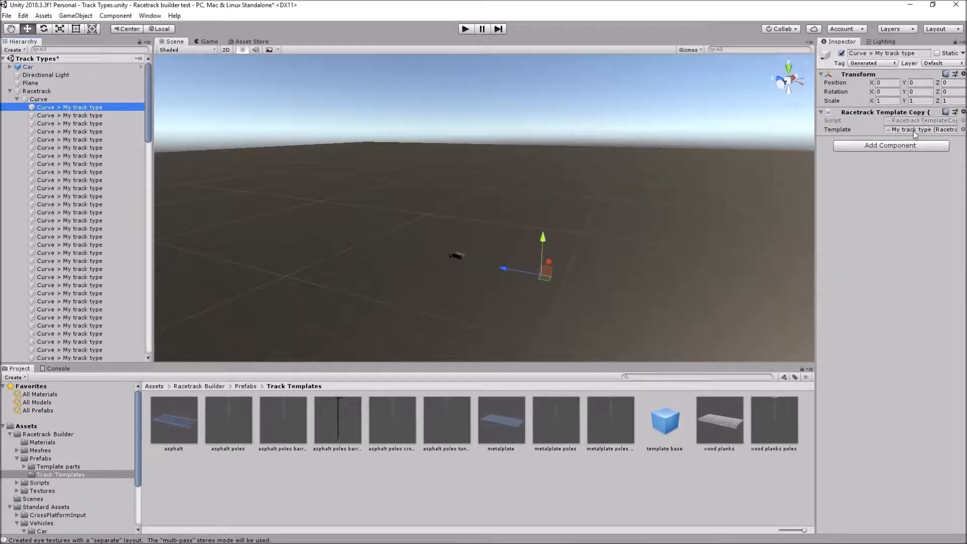
{"action": "left_click", "coordinate": [16, 99]}
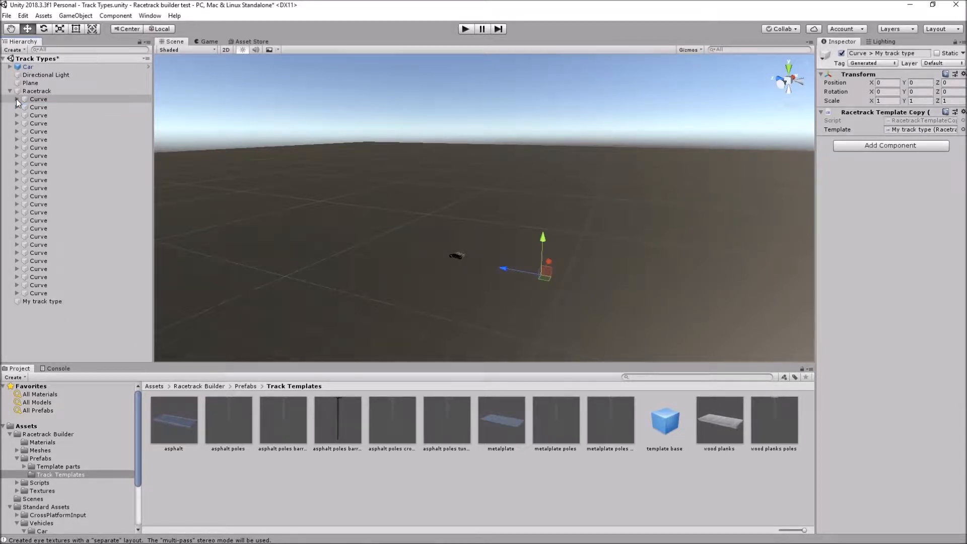
Add the asphalt driving surface template part as a child of My track type and update the whole racetrack
{"action": "left_click", "coordinate": [25, 301]}
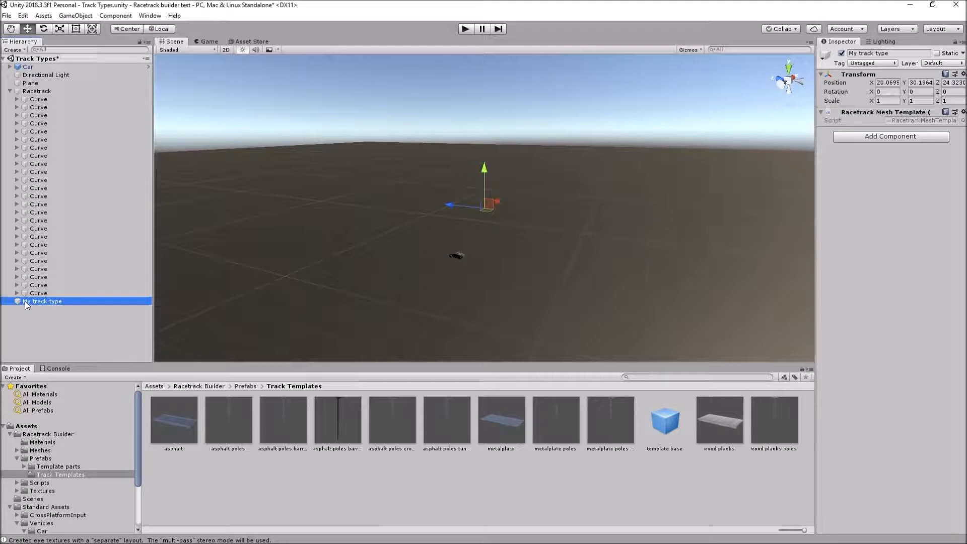
{"action": "left_click", "coordinate": [410, 485]}
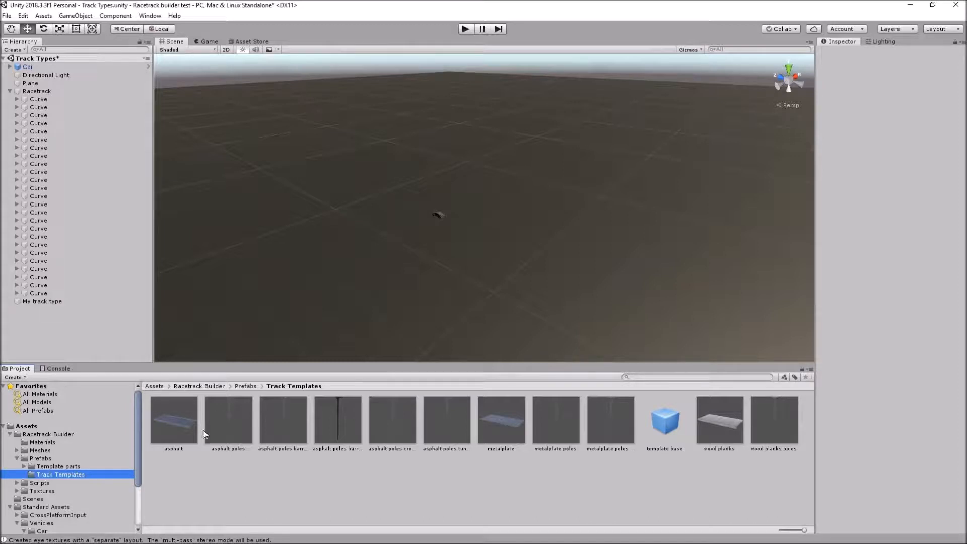
{"action": "left_click", "coordinate": [24, 466]}
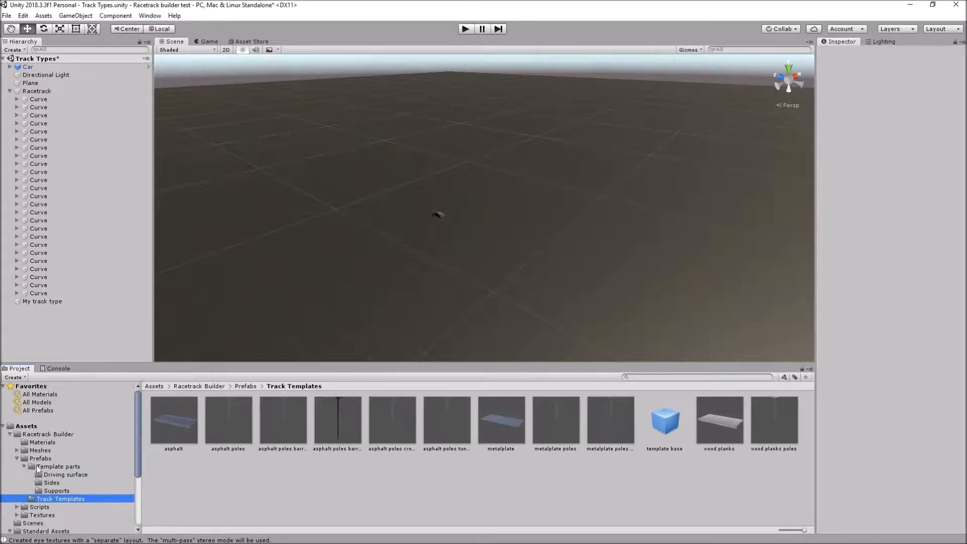
{"action": "left_click", "coordinate": [71, 474]}
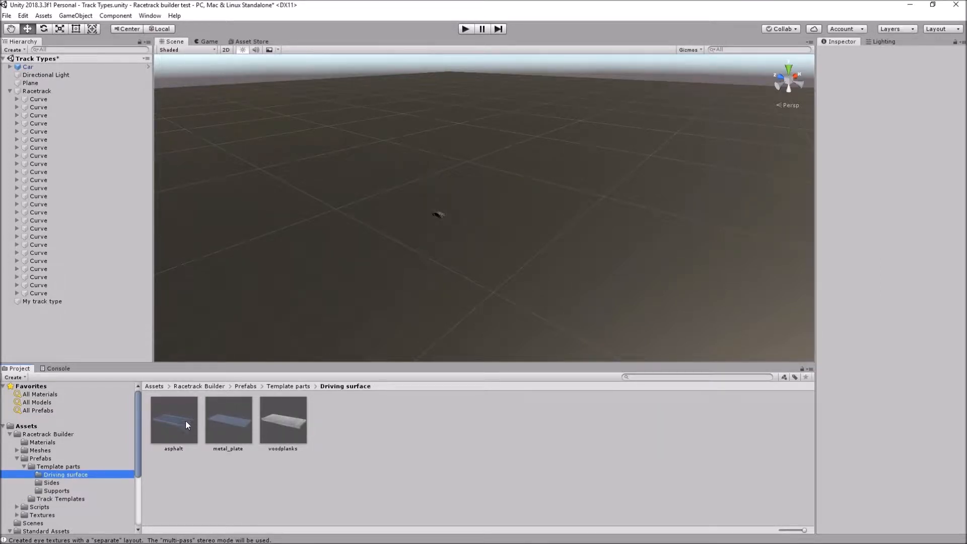
{"action": "left_click_drag", "start_coordinate": [176, 426], "coordinate": [56, 303]}
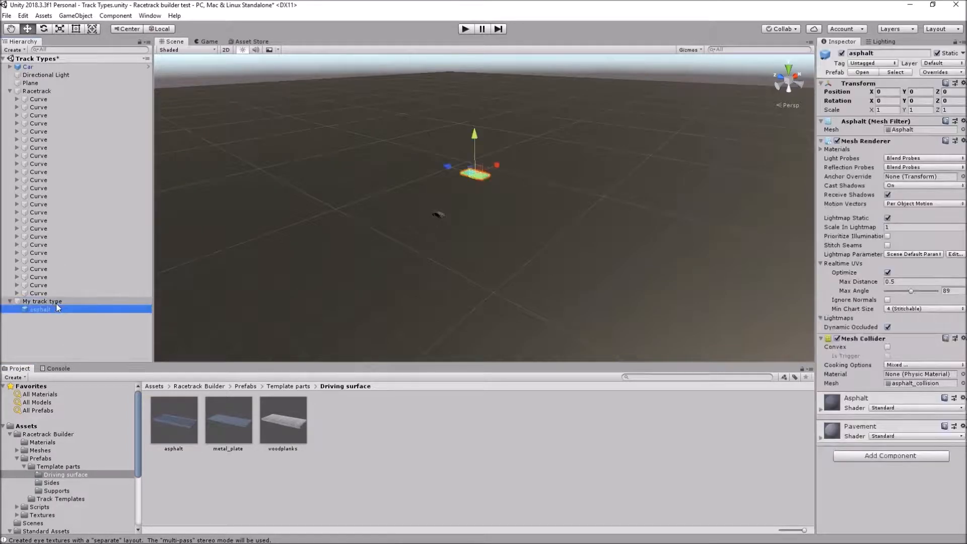
{"action": "left_click", "coordinate": [49, 91]}
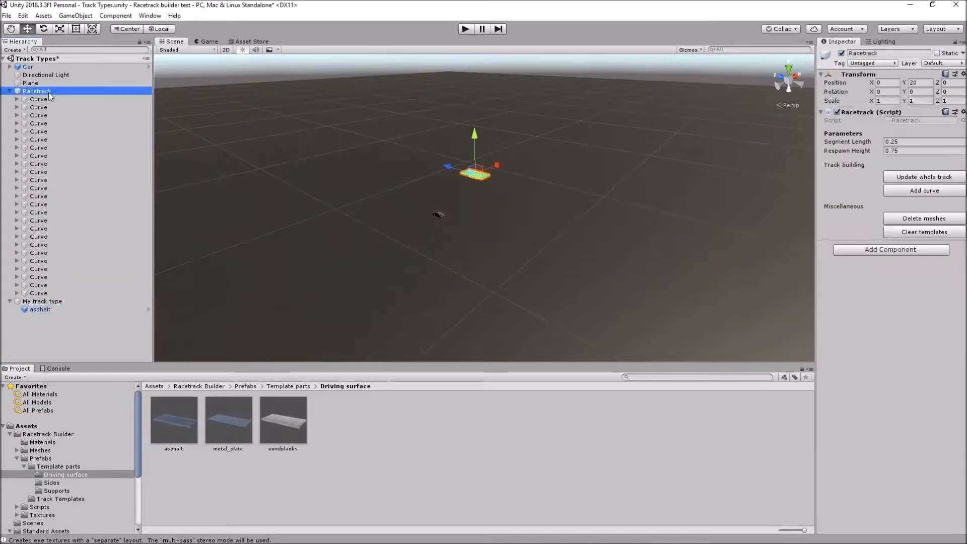
{"action": "left_click", "coordinate": [921, 179]}
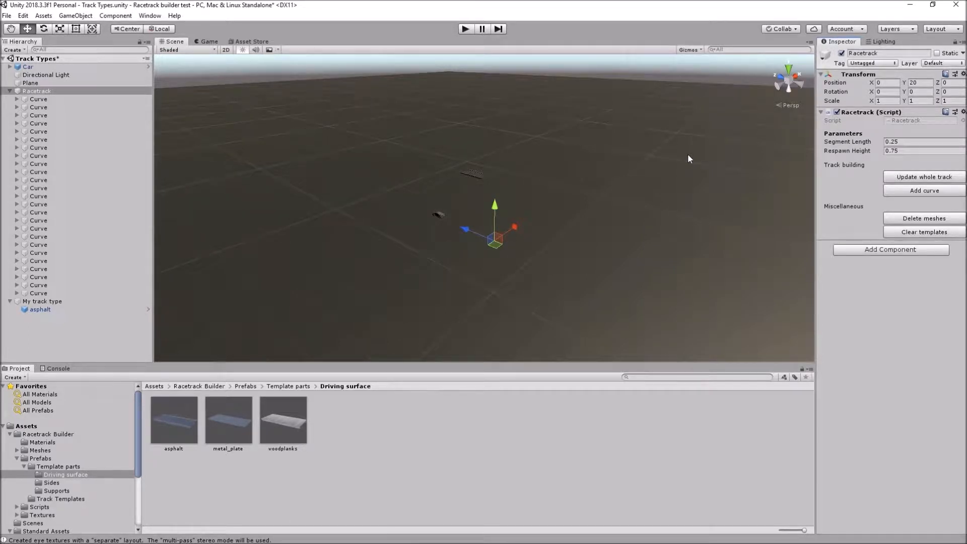
Move My track type clear of the track to about X -54.4 and add the Racetrack Continuous component to its asphalt child
{"action": "left_click", "coordinate": [62, 301]}
{"action": "left_click_drag", "start_coordinate": [500, 162], "coordinate": [318, 251]}
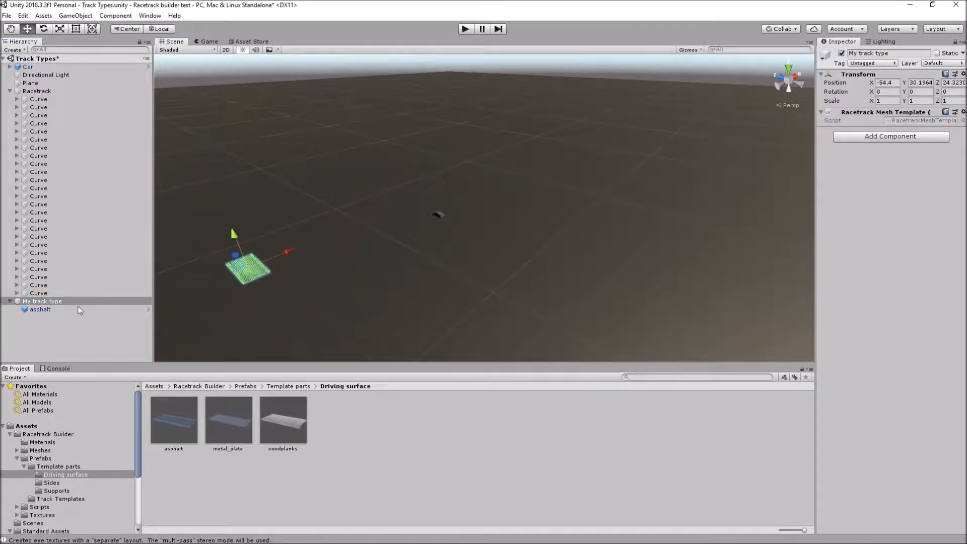
{"action": "left_click", "coordinate": [61, 309]}
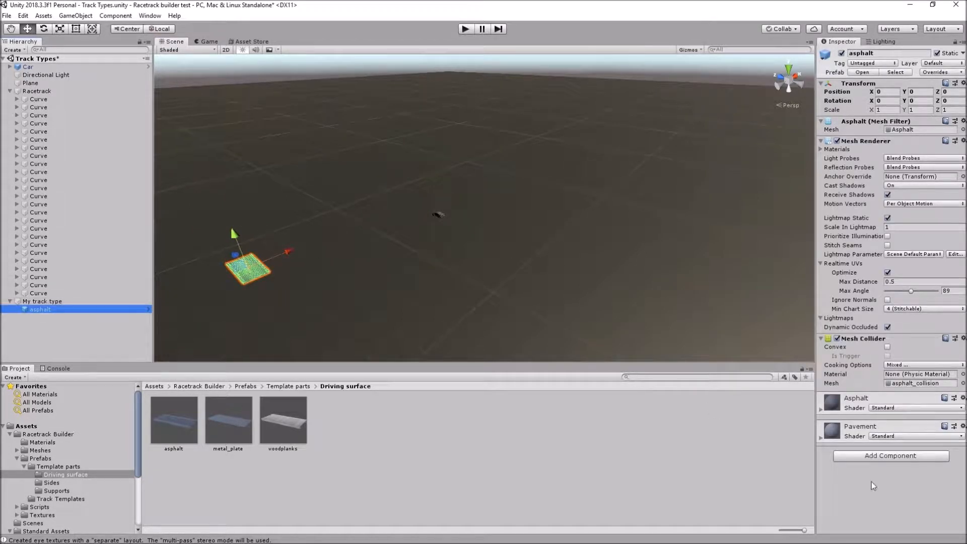
{"action": "left_click", "coordinate": [891, 456]}
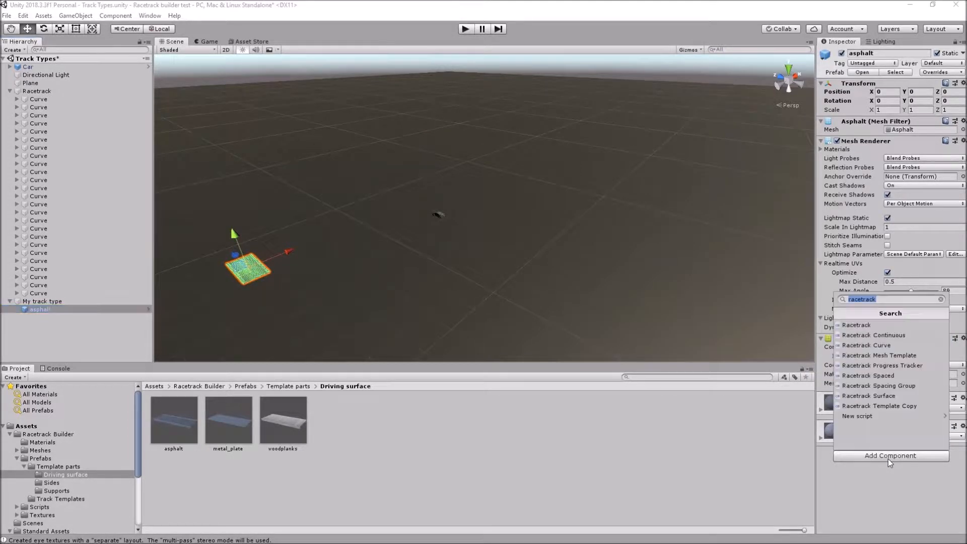
{"action": "left_click", "coordinate": [896, 336]}
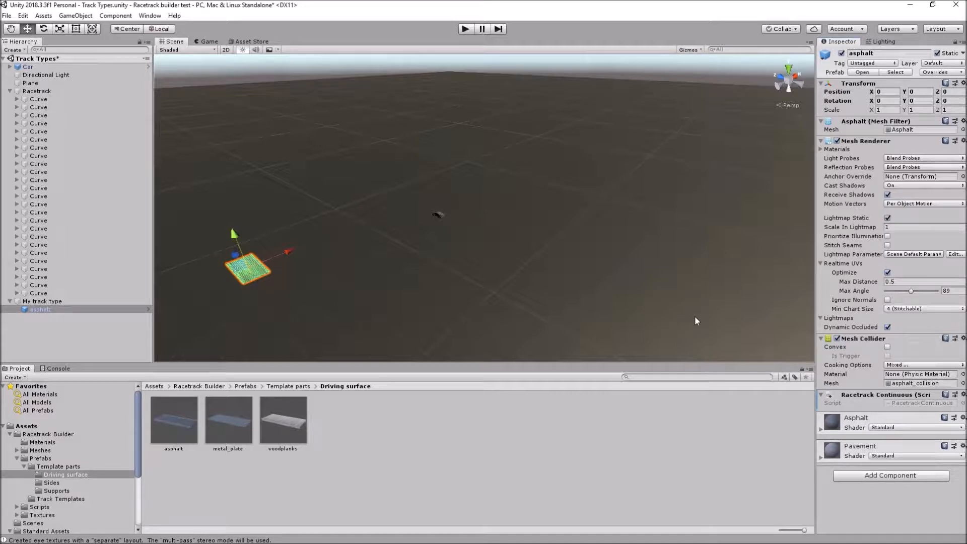
Rebuild the track meshes from the first curve through the rest of the track
{"action": "right_click_drag", "start_coordinate": [298, 286], "coordinate": [297, 272]}
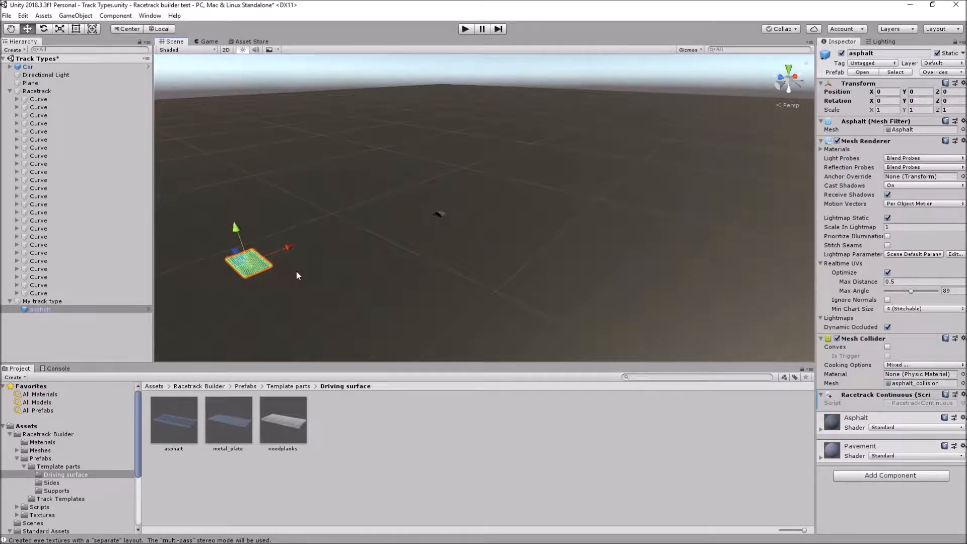
{"action": "left_click", "coordinate": [60, 100]}
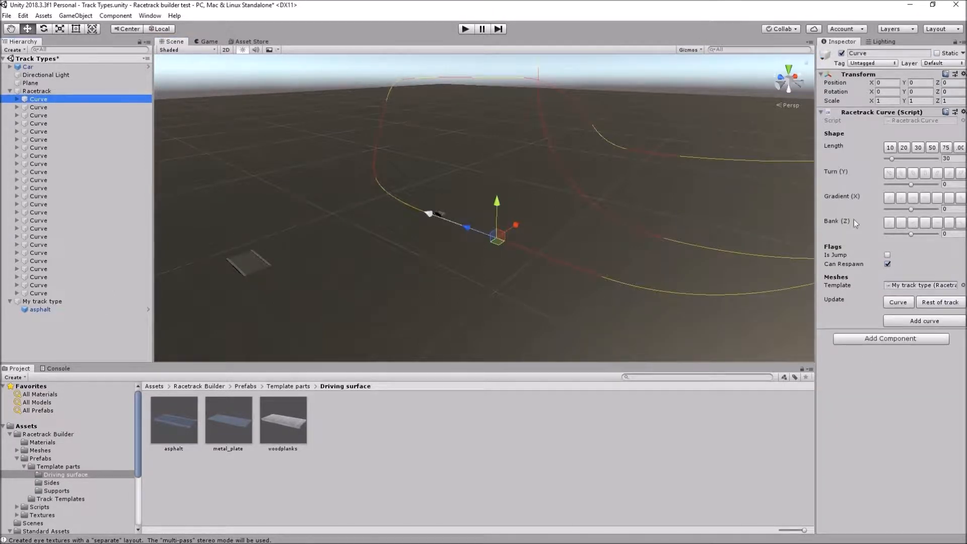
{"action": "left_click", "coordinate": [946, 307]}
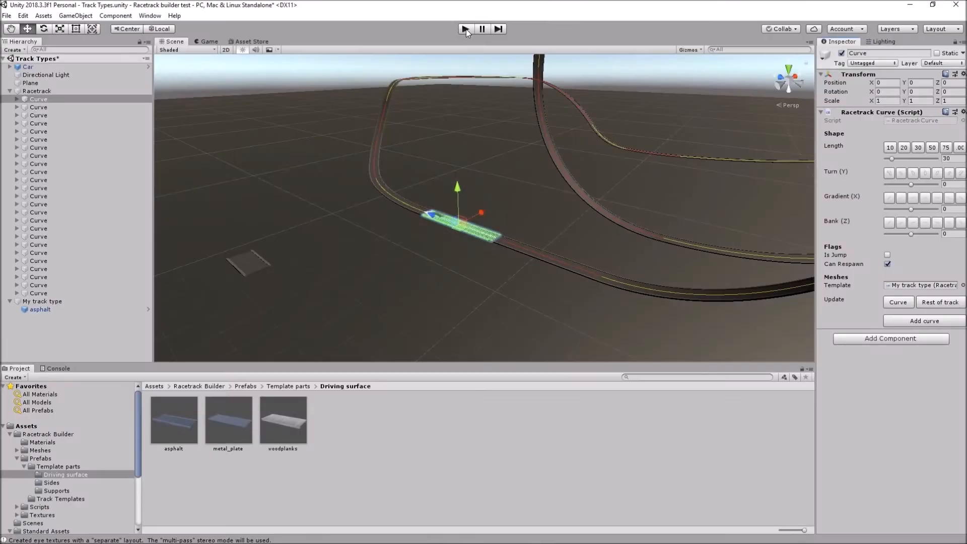
Run the scene to test-drive the car on the asphalt track and stop play mode
{"action": "left_click", "coordinate": [464, 29]}
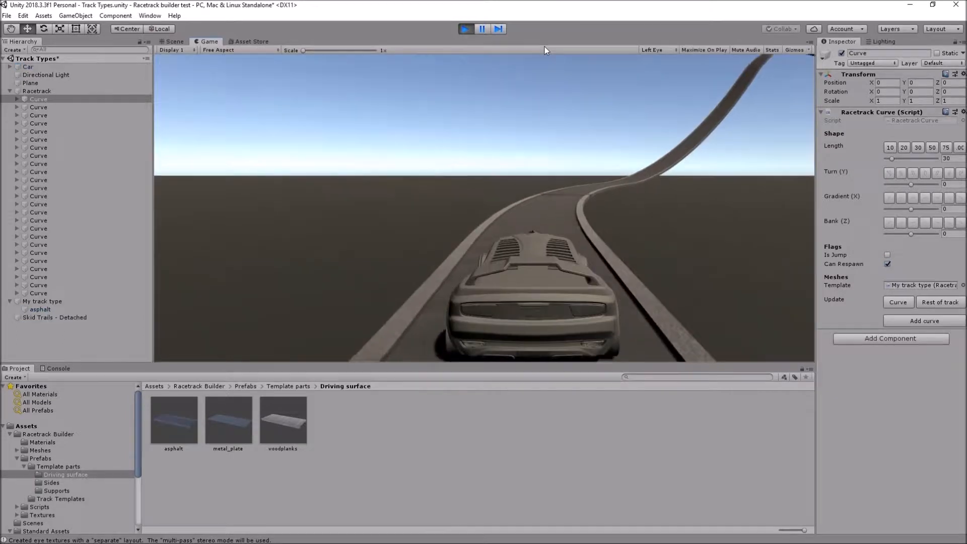
{"action": "key", "text": "Up"}
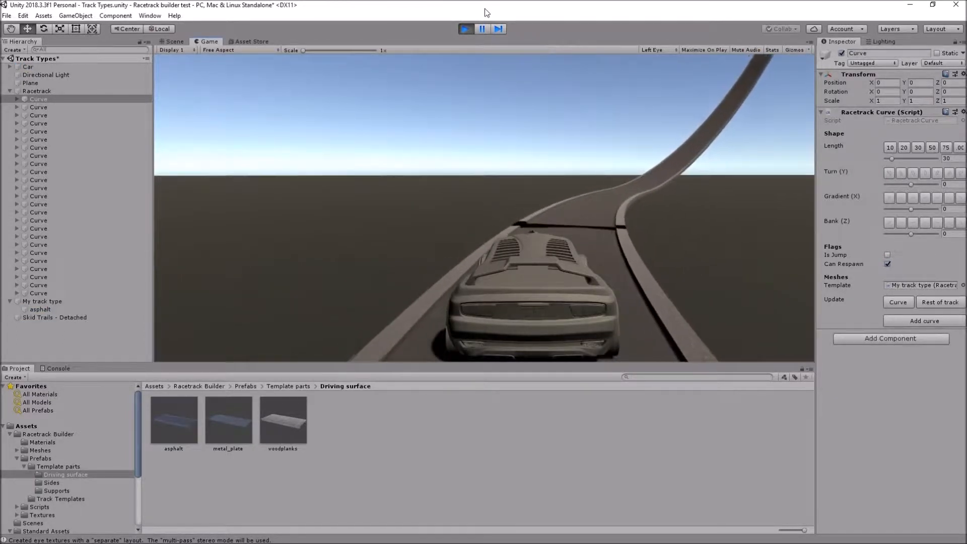
{"action": "left_click", "coordinate": [465, 30]}
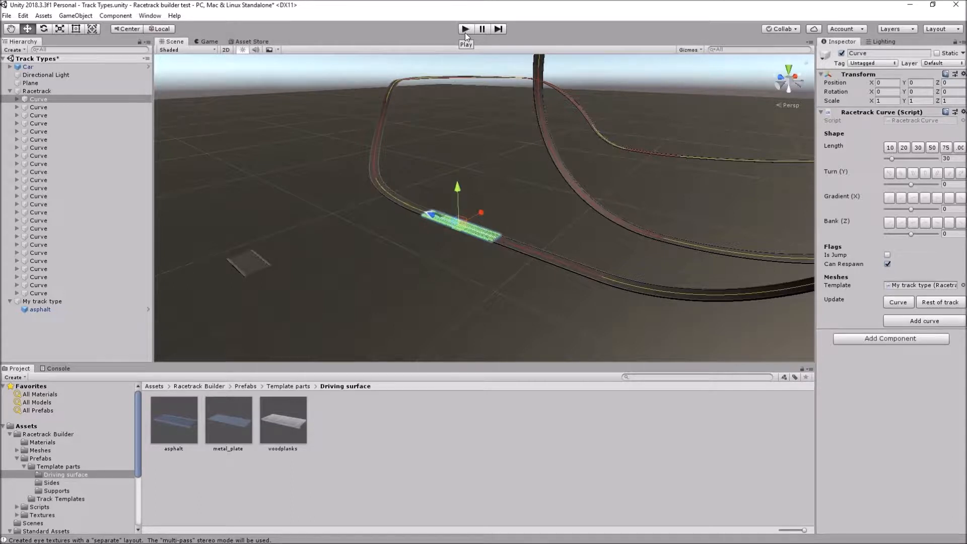
Set My track type's scale to 4 on X, Y and Z and update the whole racetrack
{"action": "left_click", "coordinate": [43, 299]}
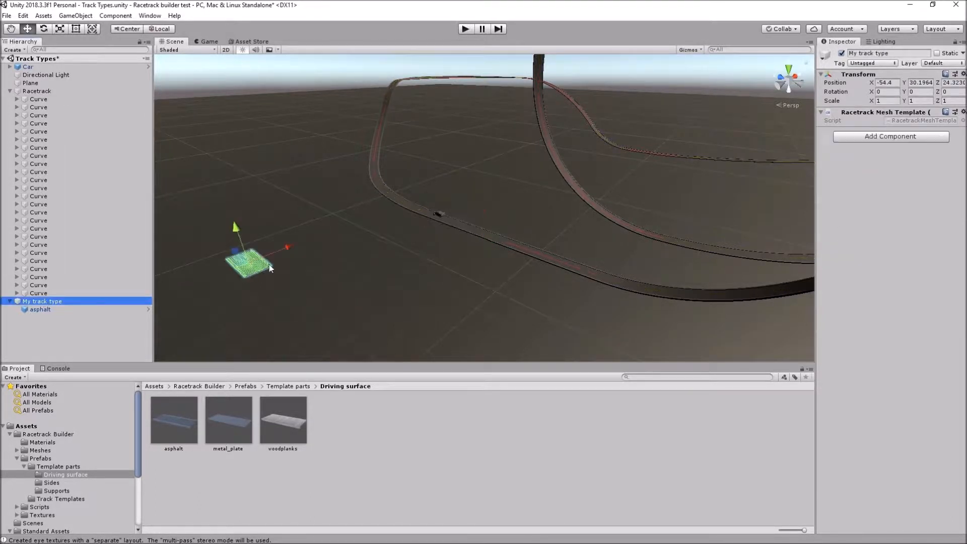
{"action": "left_click", "coordinate": [884, 101]}
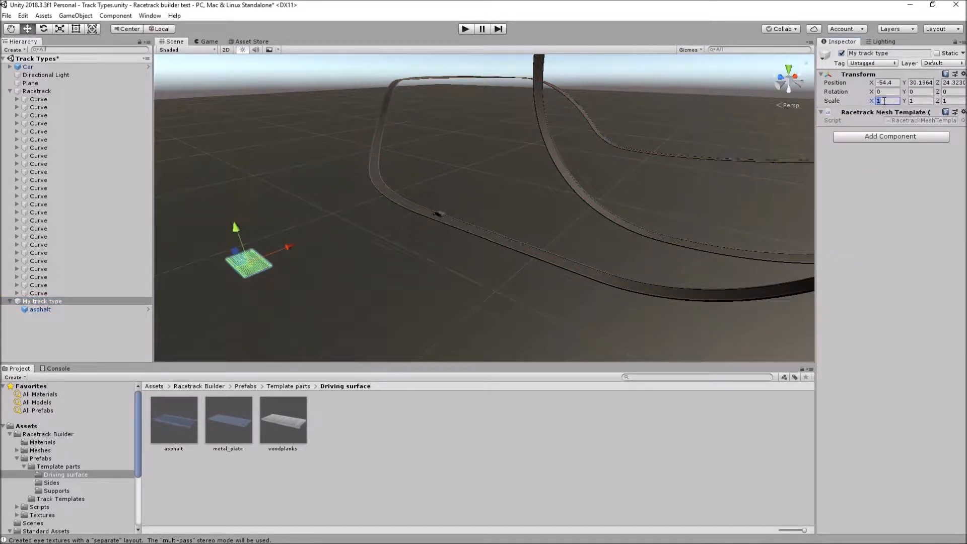
{"action": "type", "text": "4"}
{"action": "key", "text": "Tab"}
{"action": "type", "text": "4"}
{"action": "key", "text": "Tab"}
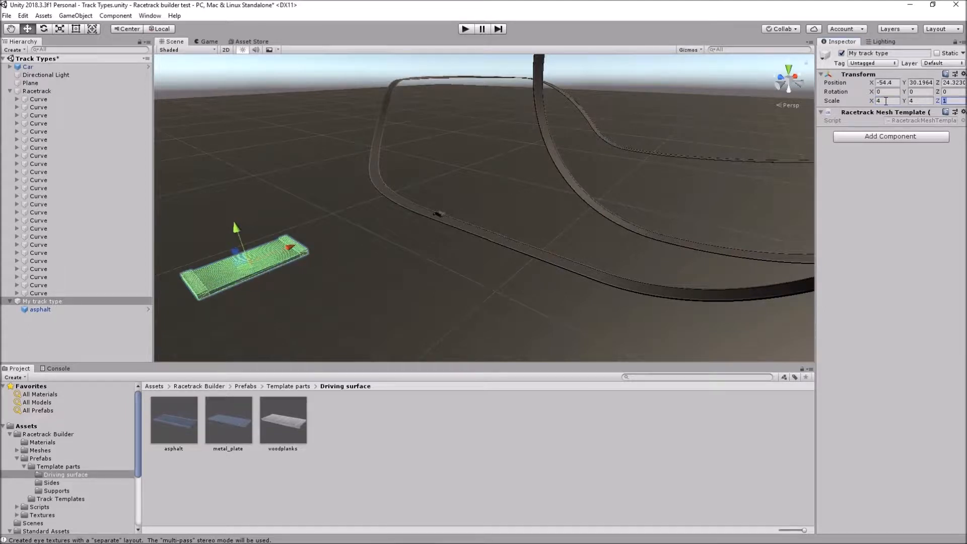
{"action": "type", "text": "4"}
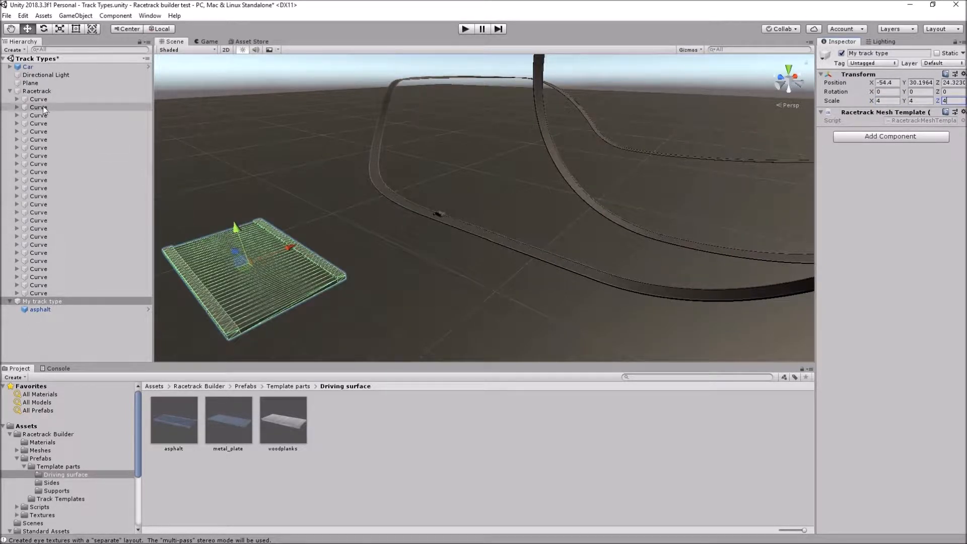
{"action": "left_click", "coordinate": [42, 91]}
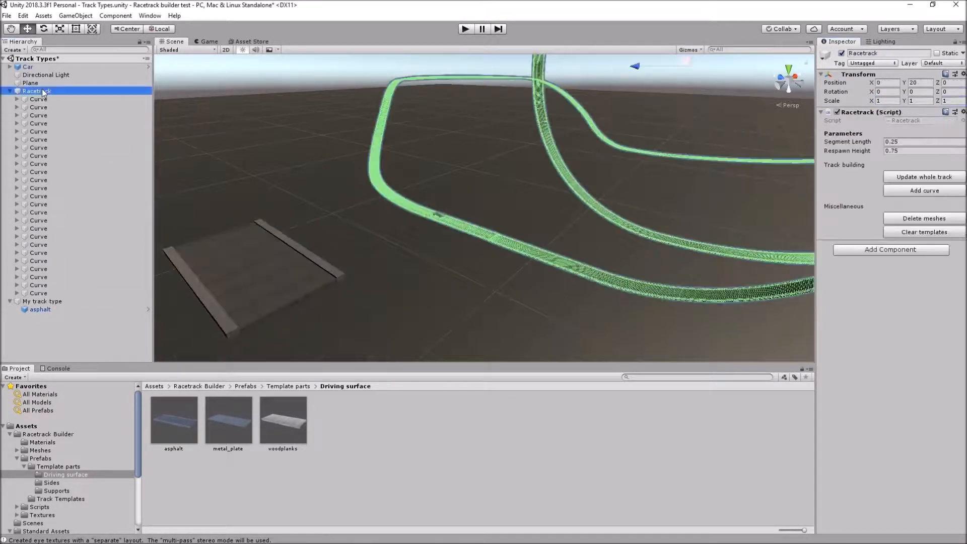
{"action": "left_click", "coordinate": [915, 177]}
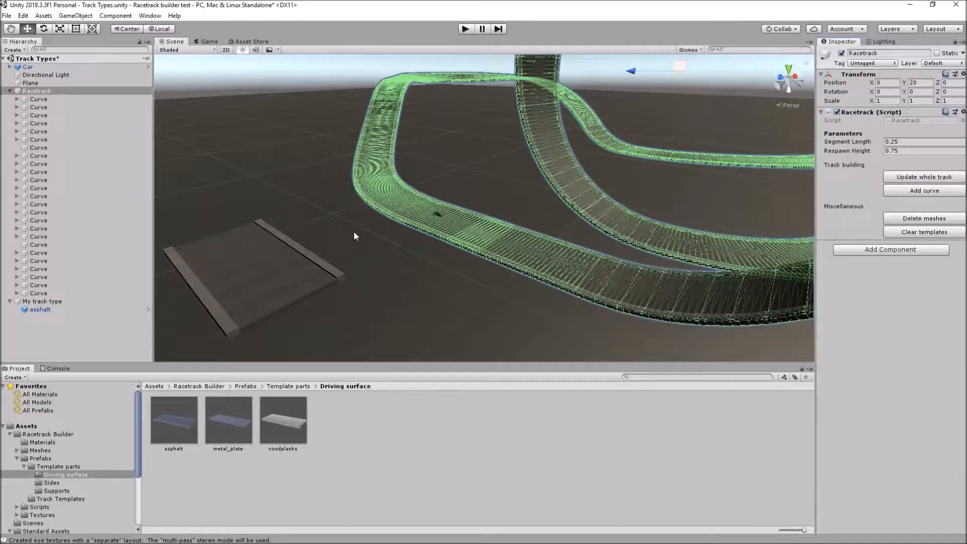
Add the crossbeams mesh from the Meshes Sides folder as a child of My track type
{"action": "left_click", "coordinate": [99, 304]}
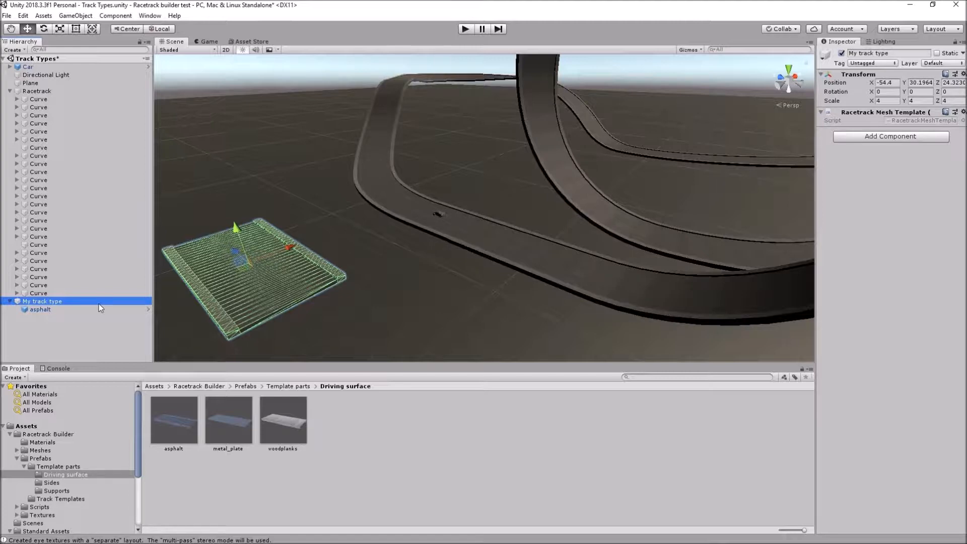
{"action": "middle_click_drag", "start_coordinate": [446, 216], "coordinate": [431, 248]}
{"action": "left_click_drag", "start_coordinate": [366, 313], "coordinate": [324, 290], "text": "alt"}
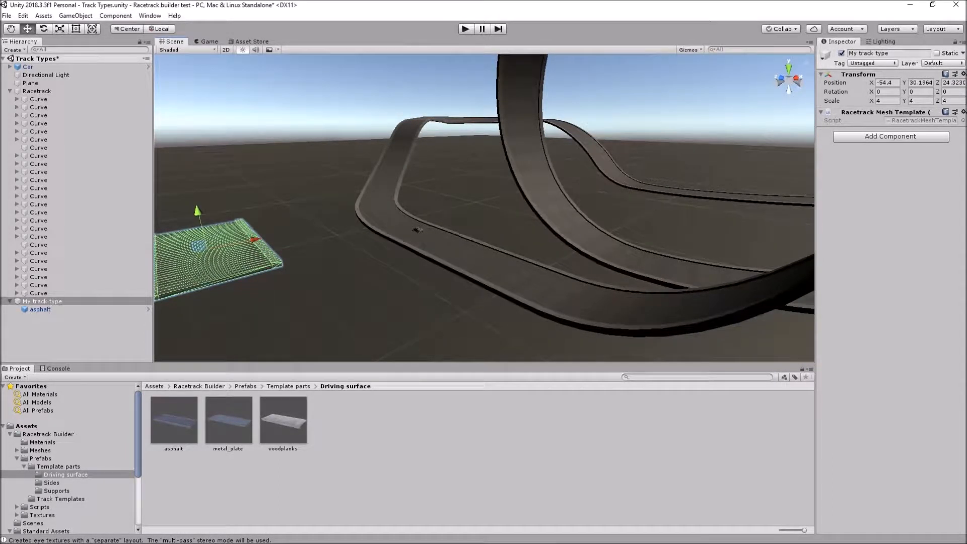
{"action": "left_click", "coordinate": [17, 451]}
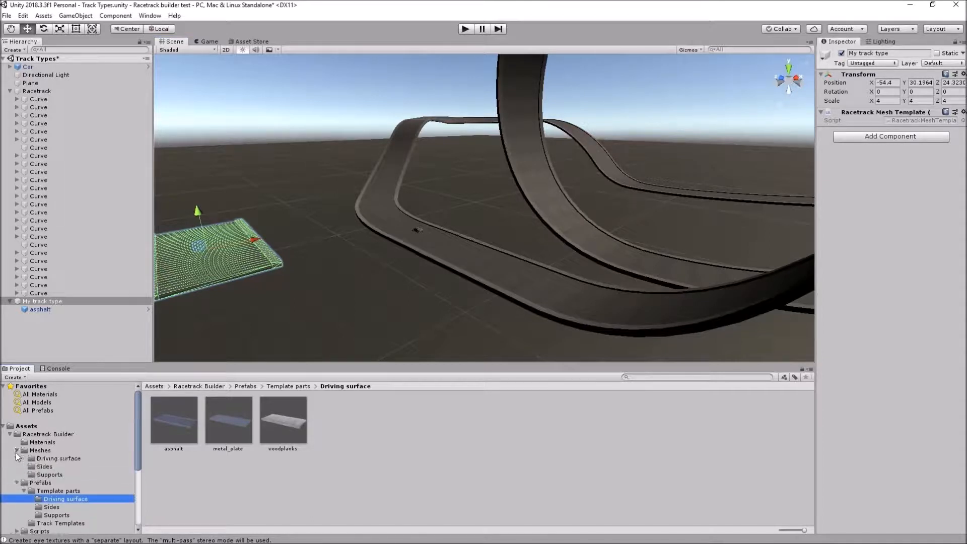
{"action": "left_click", "coordinate": [45, 467]}
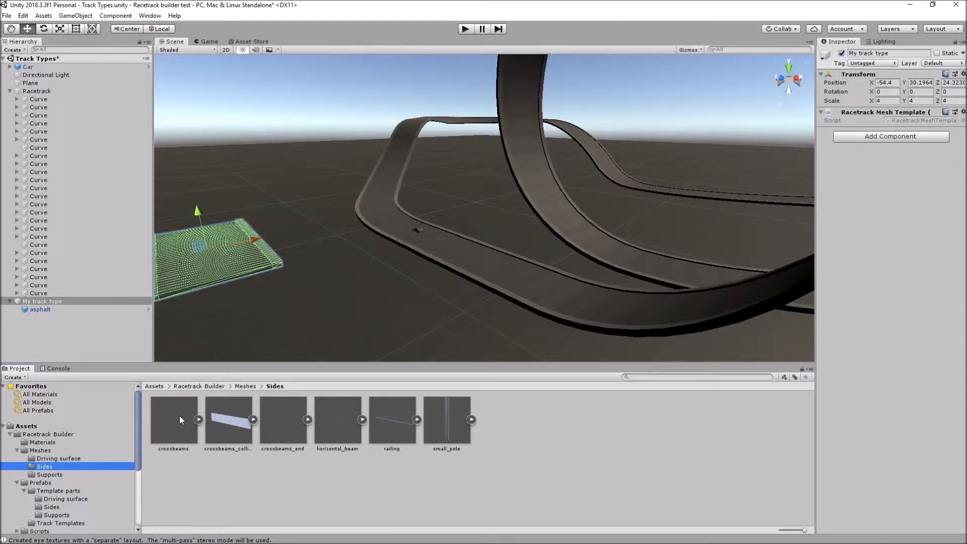
{"action": "left_click_drag", "start_coordinate": [170, 421], "coordinate": [40, 301]}
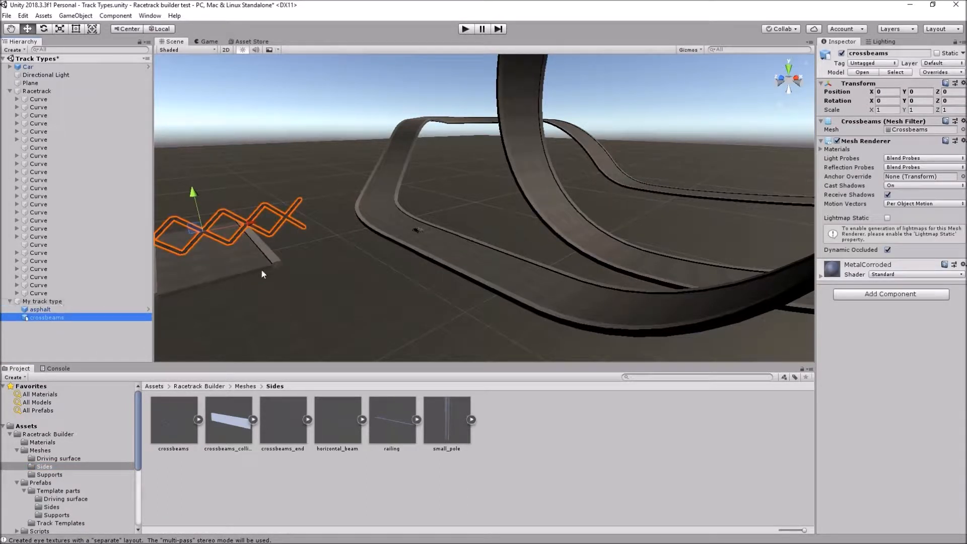
Set the crossbeams object's Y rotation to 90
{"action": "middle_click_drag", "start_coordinate": [347, 268], "coordinate": [467, 274]}
{"action": "left_click_drag", "start_coordinate": [479, 305], "coordinate": [421, 308], "text": "alt"}
{"action": "left_click", "coordinate": [917, 101]}
{"action": "type", "text": "90"}
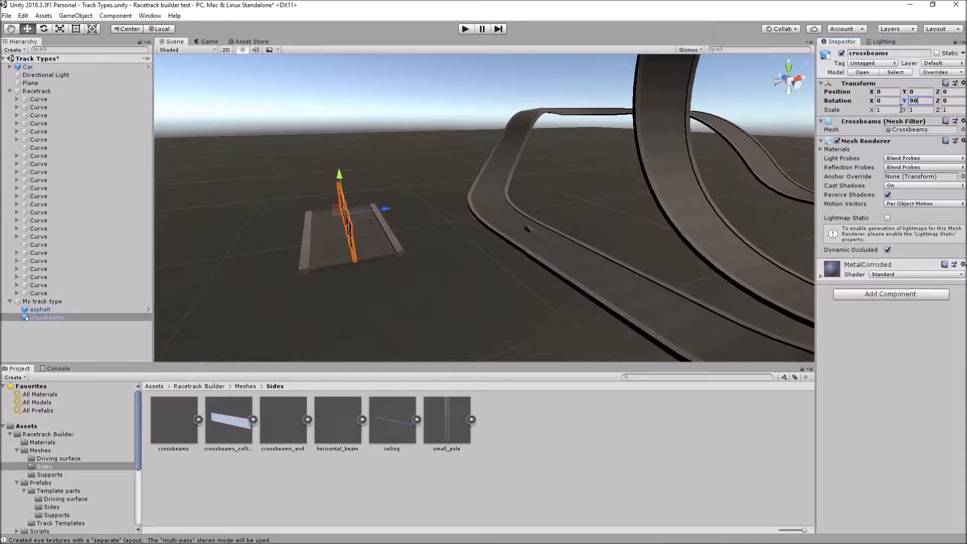
Set the crossbeams object's X rotation to 90
{"action": "key", "text": "Tab"}
{"action": "type", "text": "90"}
{"action": "key", "text": "BackSpace"}
{"action": "key", "text": "BackSpace"}
{"action": "key", "text": "shift+Tab"}
{"action": "key", "text": "shift+Tab"}
{"action": "type", "text": "90"}
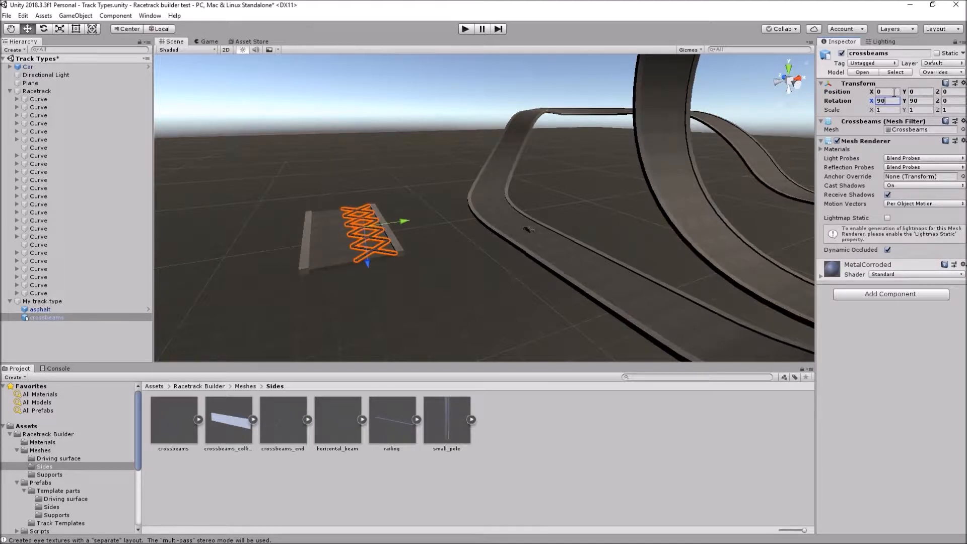
Set the crossbeams object's scale to 1 on X and 2 on Y
{"action": "left_click", "coordinate": [892, 110]}
{"action": "type", "text": "2"}
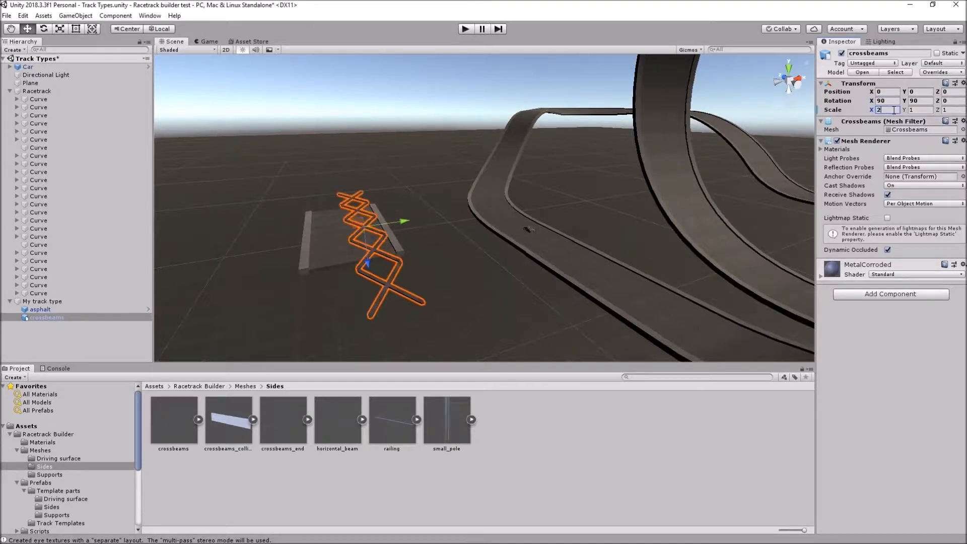
{"action": "key", "text": "BackSpace"}
{"action": "type", "text": "1"}
{"action": "key", "text": "Tab"}
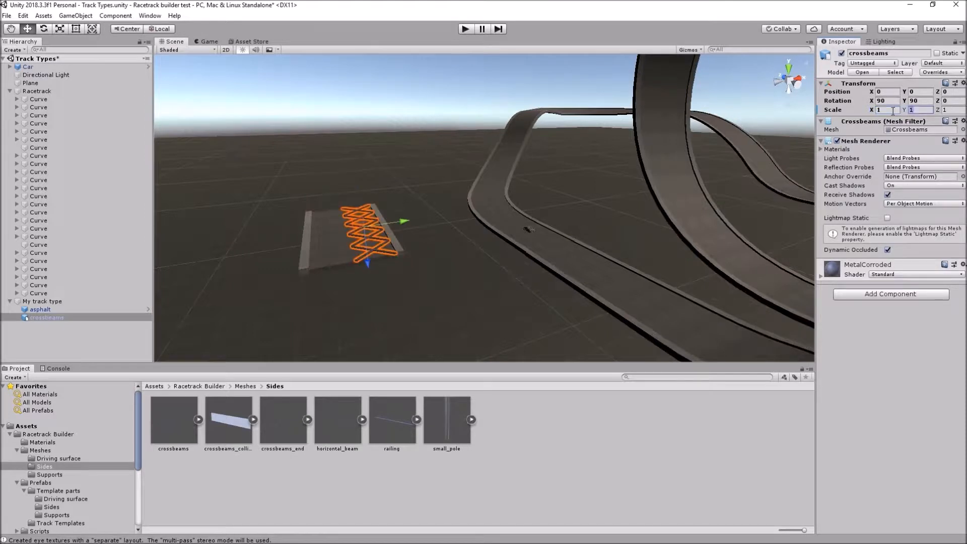
{"action": "type", "text": "2"}
Set the crossbeams object's position to X -2 and Y 2
{"action": "key", "text": "shift+Tab"}
{"action": "key", "text": "shift+Tab"}
{"action": "key", "text": "shift+Tab"}
{"action": "key", "text": "shift+Tab"}
{"action": "key", "text": "shift+Tab"}
{"action": "key", "text": "shift+Tab"}
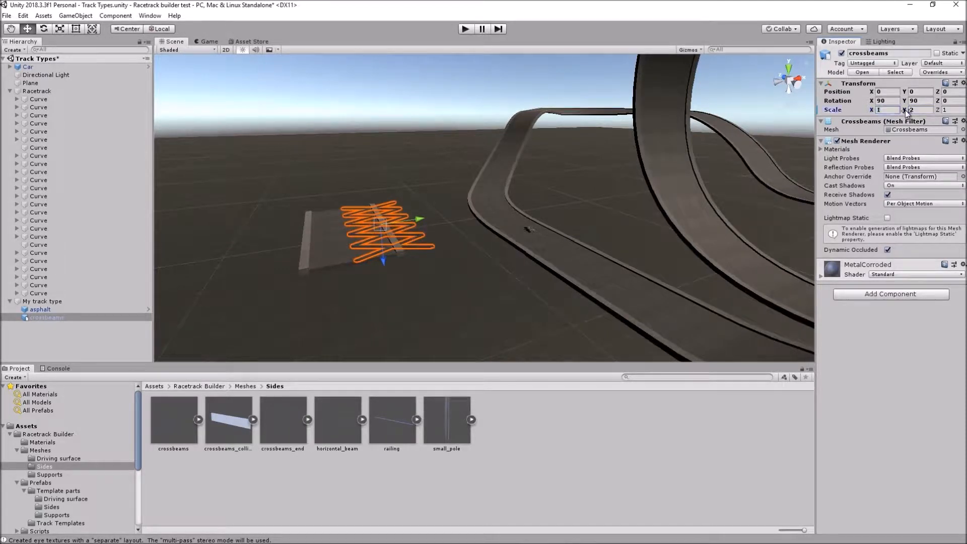
{"action": "key", "text": "shift+Tab"}
{"action": "key", "text": "shift+Tab"}
{"action": "key", "text": "shift+Tab"}
{"action": "type", "text": "-01"}
{"action": "key", "text": "BackSpace"}
{"action": "type", "text": "2"}
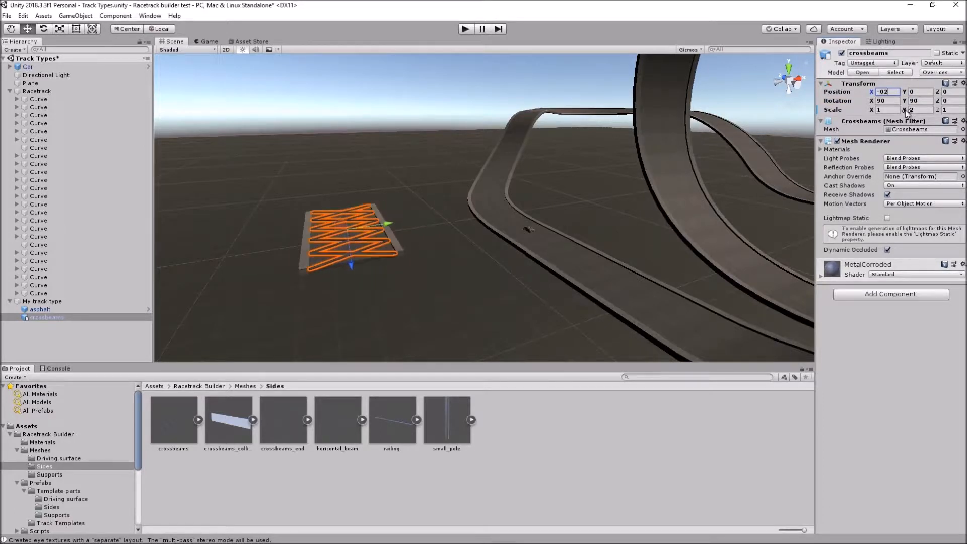
{"action": "key", "text": "BackSpace"}
{"action": "key", "text": "BackSpace"}
{"action": "type", "text": "2"}
{"action": "key", "text": "Tab"}
{"action": "type", "text": "2"}
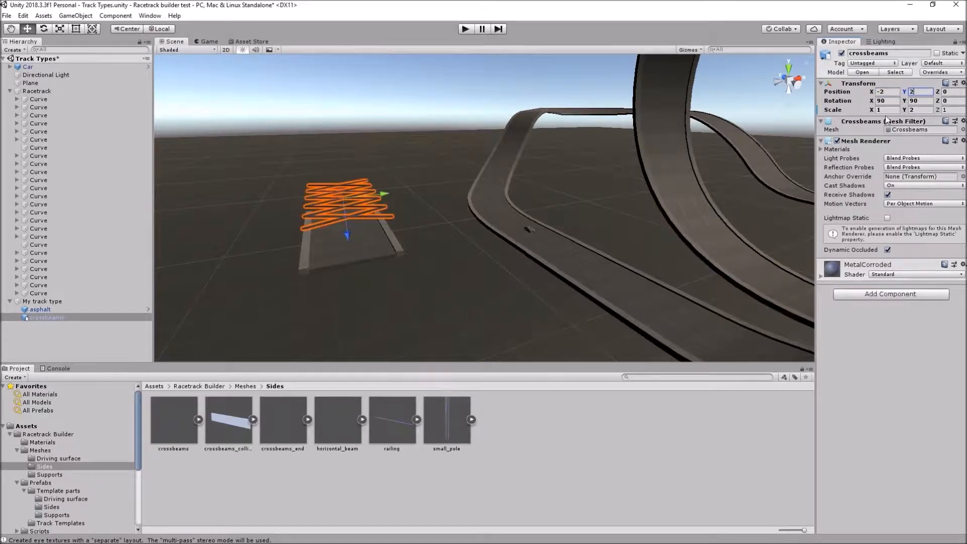
Create an empty child object under My track type and name it continuous
{"action": "left_click_drag", "start_coordinate": [490, 283], "coordinate": [500, 256], "text": "alt"}
{"action": "left_click_drag", "start_coordinate": [412, 238], "coordinate": [517, 227], "text": "alt"}
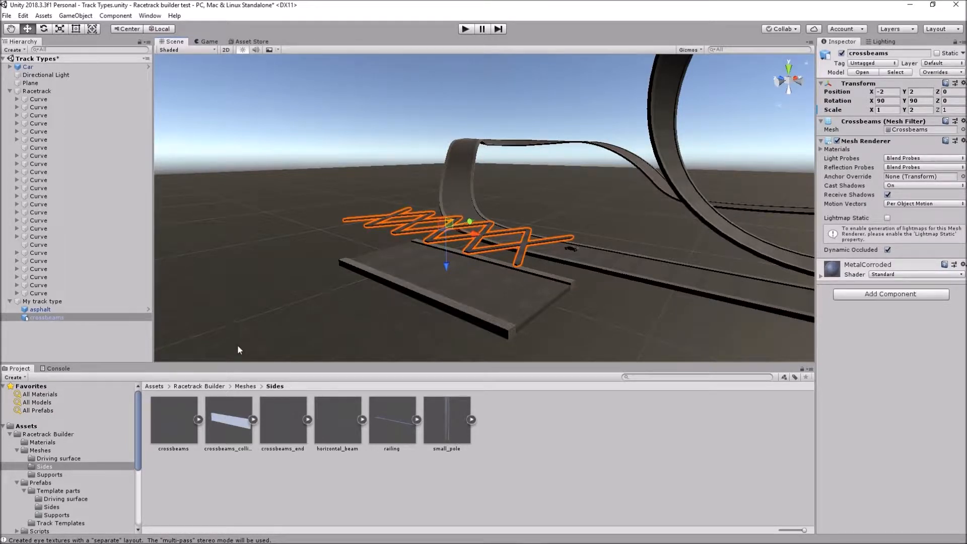
{"action": "left_click", "coordinate": [57, 302]}
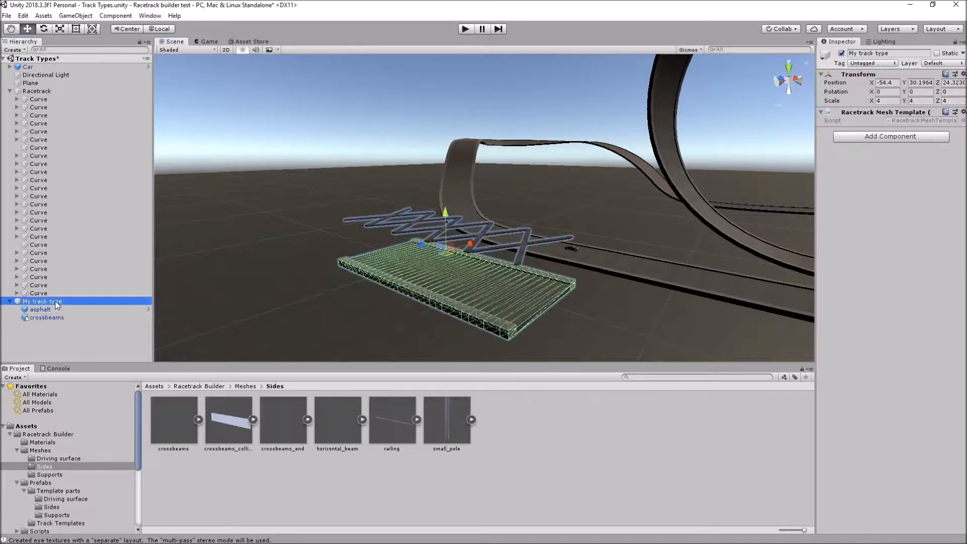
{"action": "right_click", "coordinate": [55, 301]}
{"action": "left_click", "coordinate": [92, 375]}
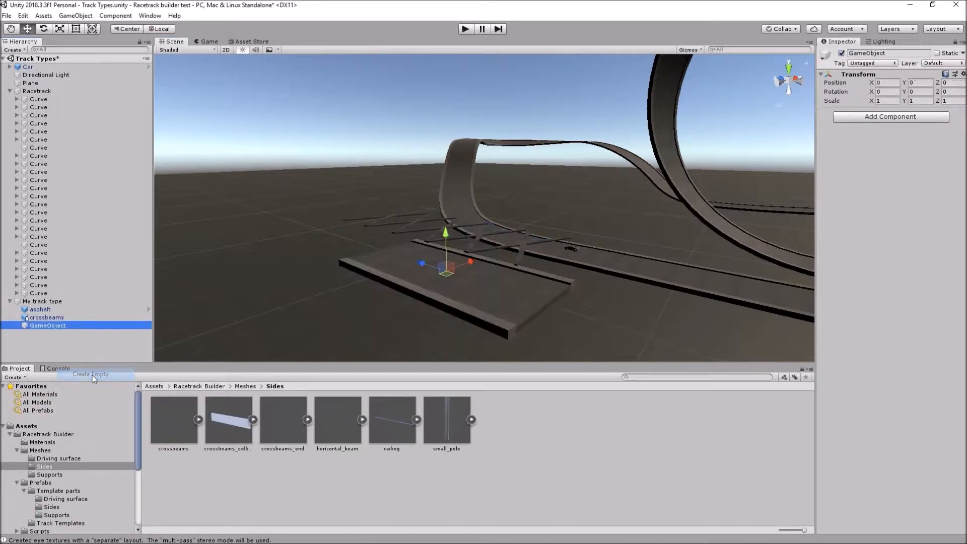
{"action": "left_click", "coordinate": [56, 325]}
{"action": "type", "text": "cont"}
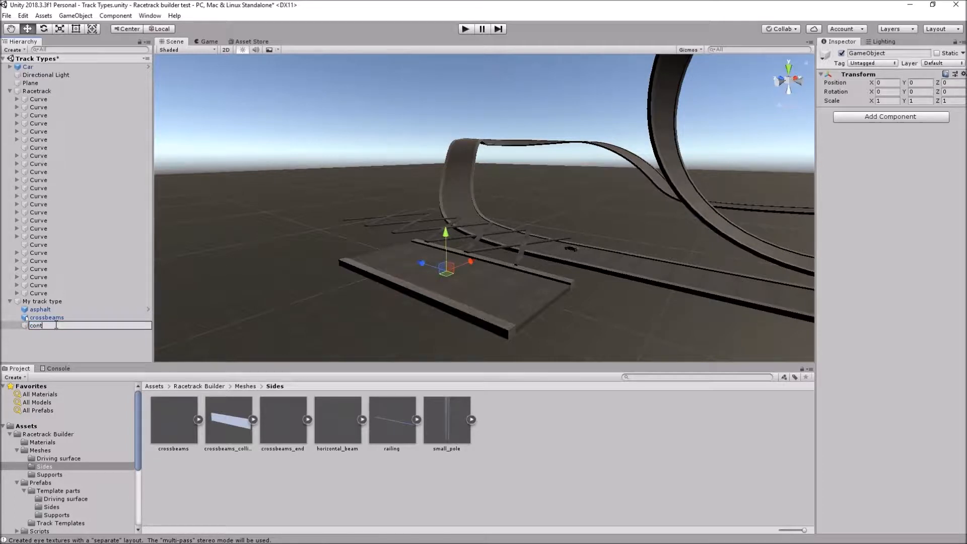
{"action": "type", "text": "inuous"}
{"action": "key", "text": "Return"}
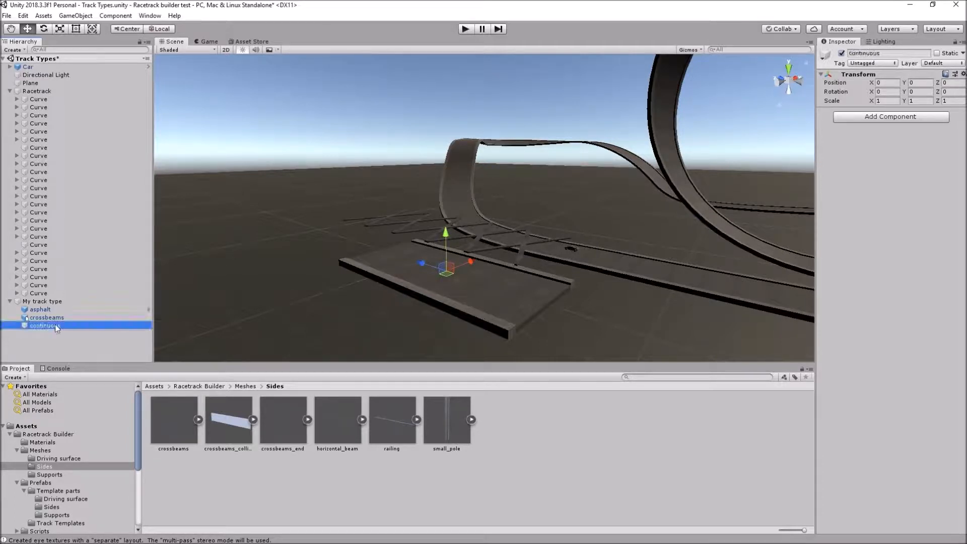
Add the Racetrack Continuous component to the continuous object and remove that component from the asphalt object
{"action": "left_click", "coordinate": [881, 117]}
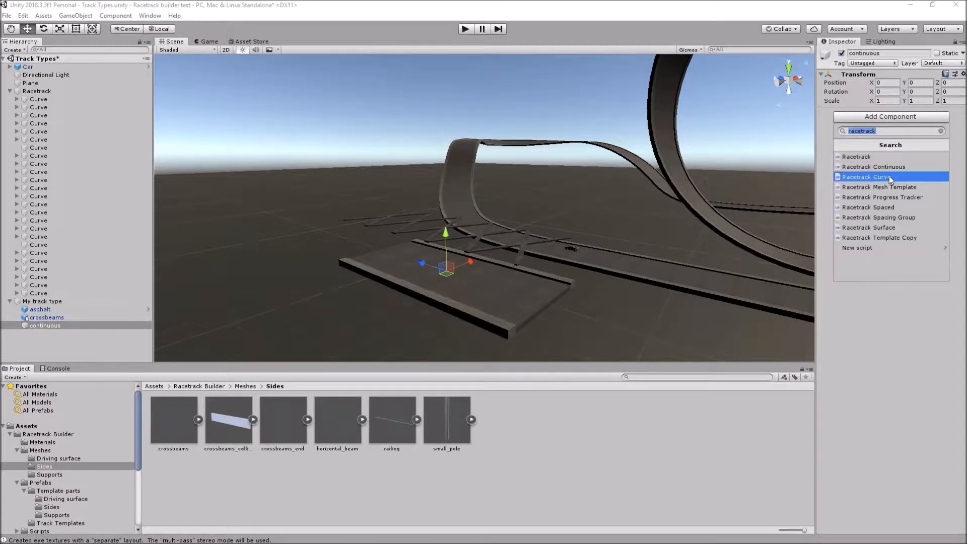
{"action": "left_click", "coordinate": [886, 167]}
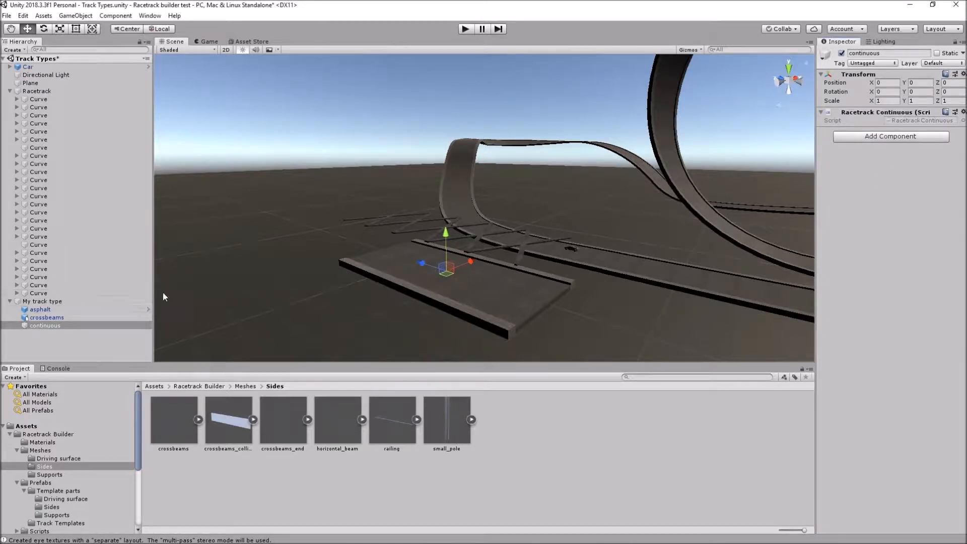
{"action": "left_click", "coordinate": [51, 310]}
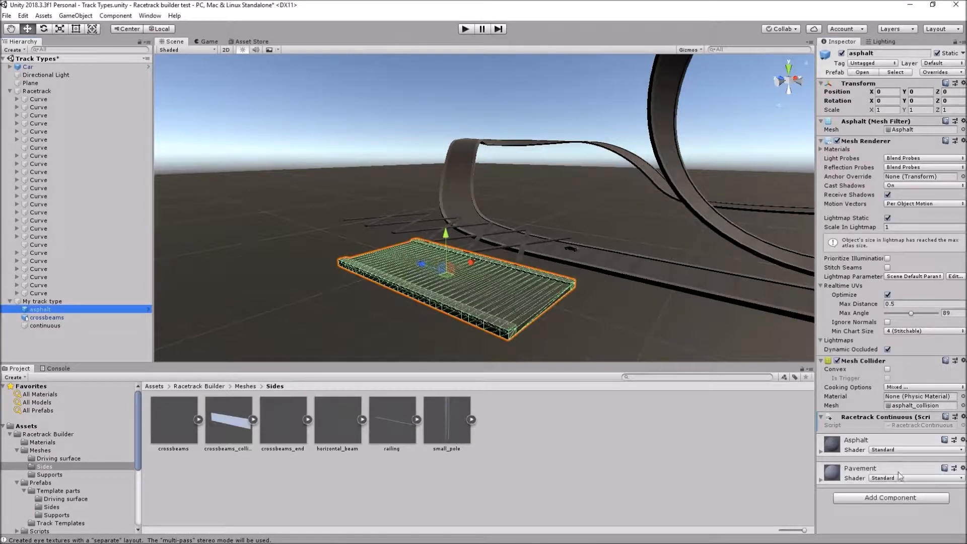
{"action": "left_click", "coordinate": [963, 417]}
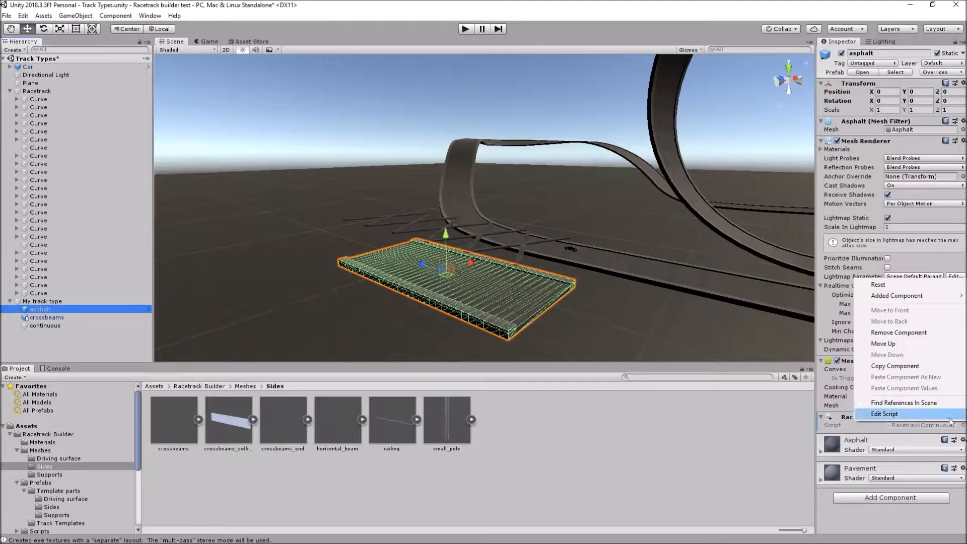
{"action": "left_click", "coordinate": [910, 333]}
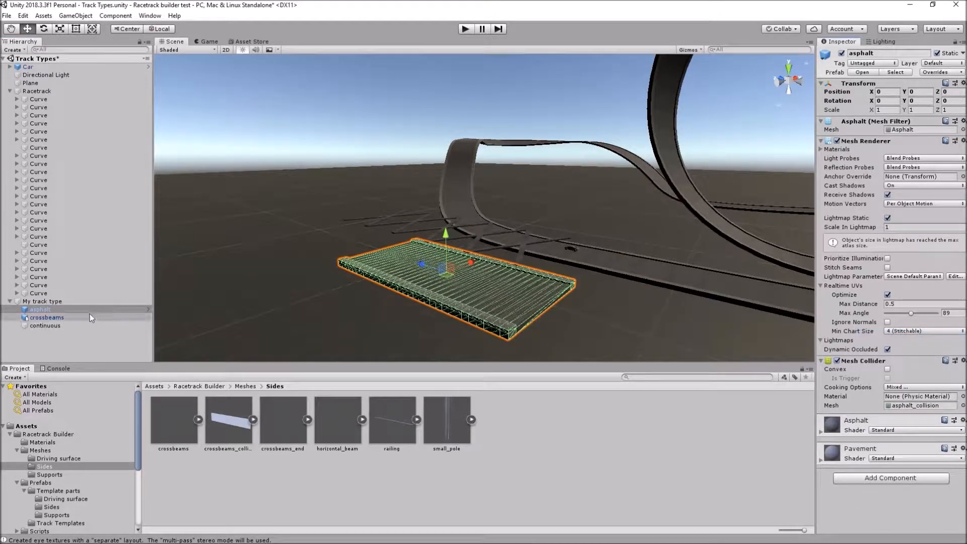
Move the asphalt and crossbeams objects under the continuous object
{"action": "left_click", "coordinate": [52, 316], "text": "ctrl"}
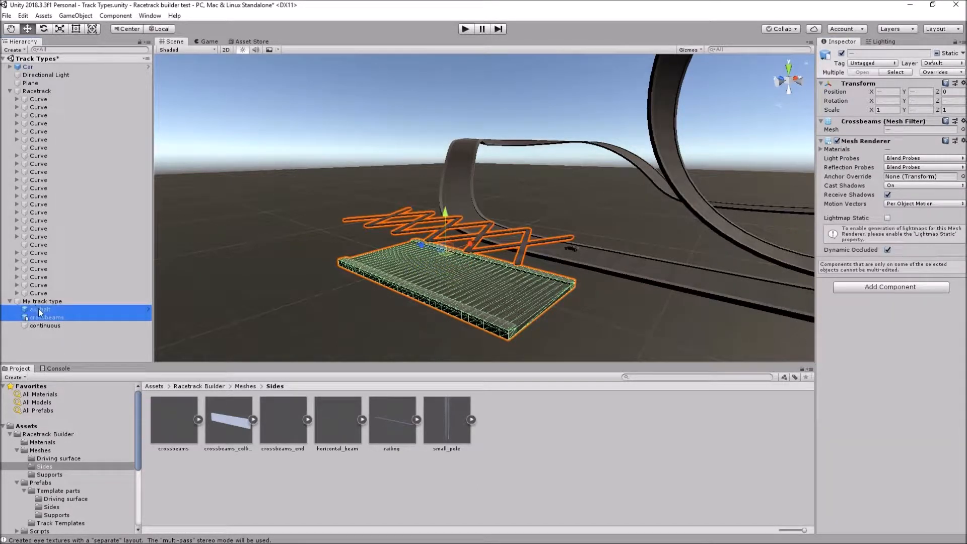
{"action": "left_click_drag", "start_coordinate": [39, 308], "coordinate": [44, 325]}
{"action": "left_click", "coordinate": [51, 326], "text": "ctrl"}
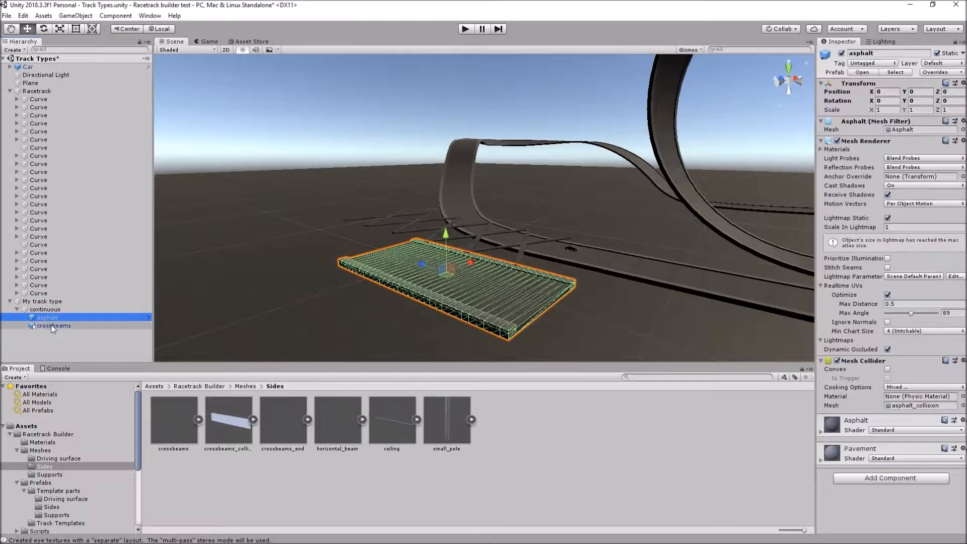
{"action": "left_click", "coordinate": [51, 325]}
{"action": "left_click", "coordinate": [54, 310]}
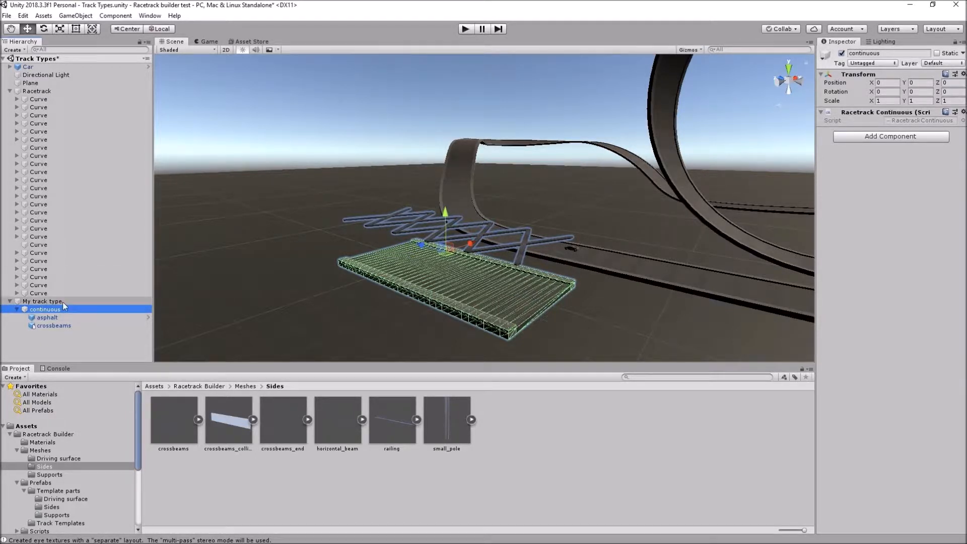
Update the whole racetrack to apply the crossbeams along its length
{"action": "left_click", "coordinate": [35, 92]}
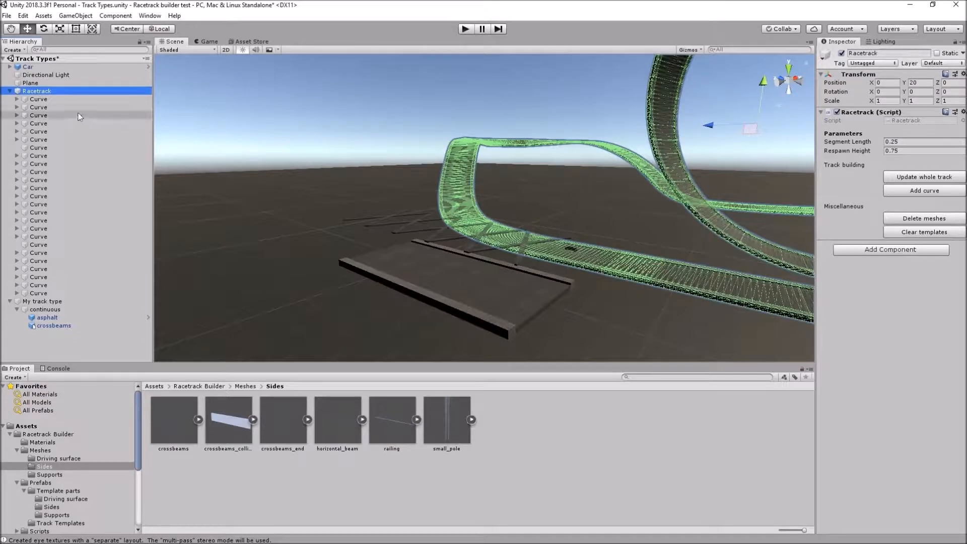
{"action": "left_click", "coordinate": [926, 178]}
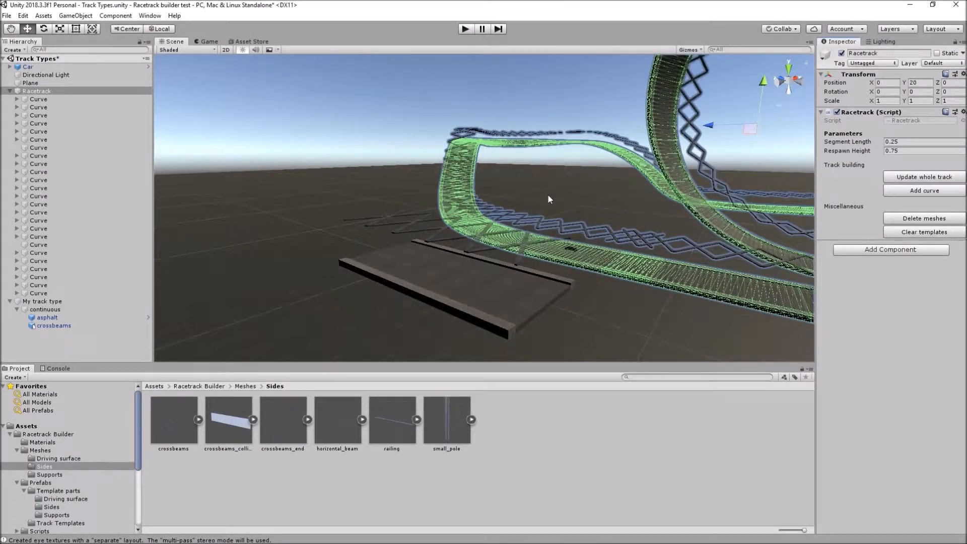
{"action": "left_click", "coordinate": [462, 83]}
{"action": "left_click_drag", "start_coordinate": [470, 229], "coordinate": [455, 254], "text": "alt"}
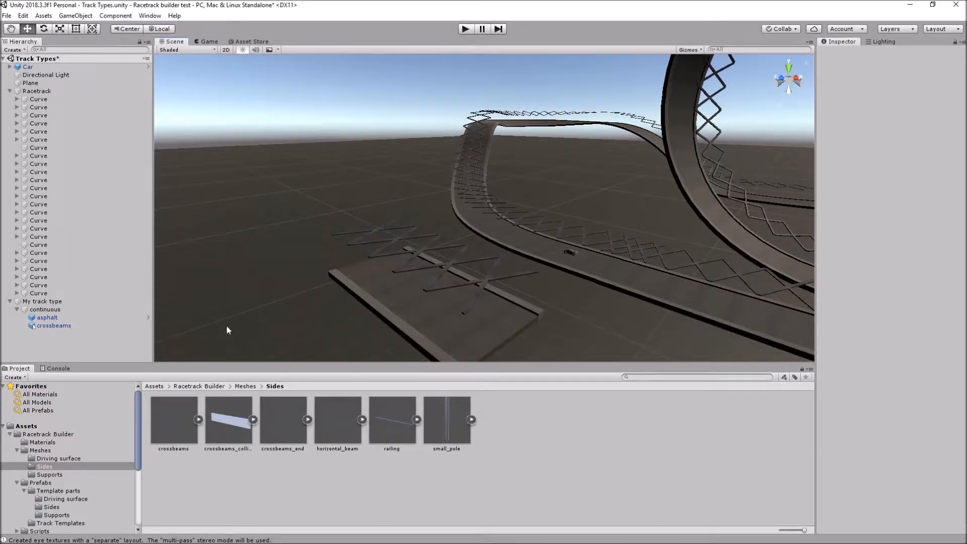
Add the horizontal_beam mesh as a child of the continuous object and set its X position to -2
{"action": "left_click_drag", "start_coordinate": [345, 425], "coordinate": [49, 309]}
{"action": "left_click_drag", "start_coordinate": [598, 325], "coordinate": [598, 103], "text": "alt"}
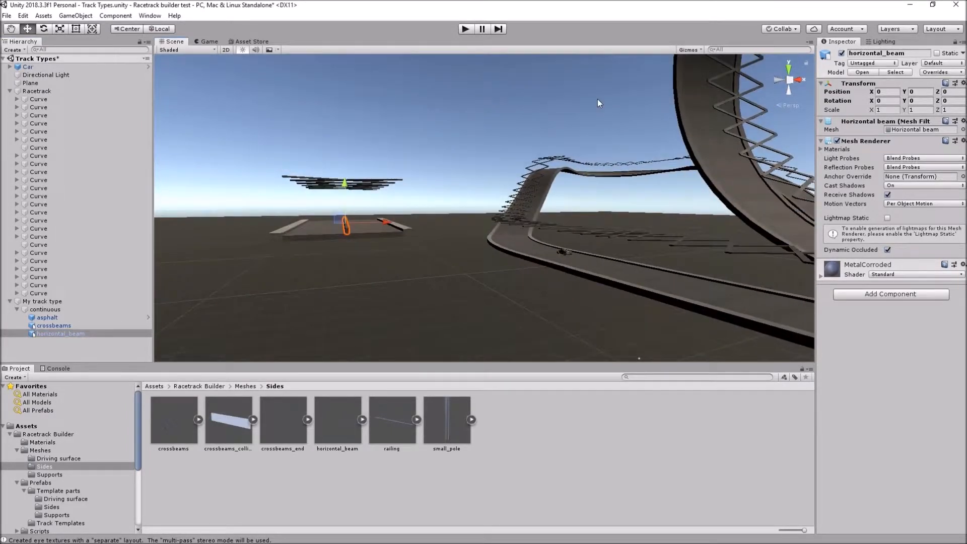
{"action": "left_click", "coordinate": [799, 80]}
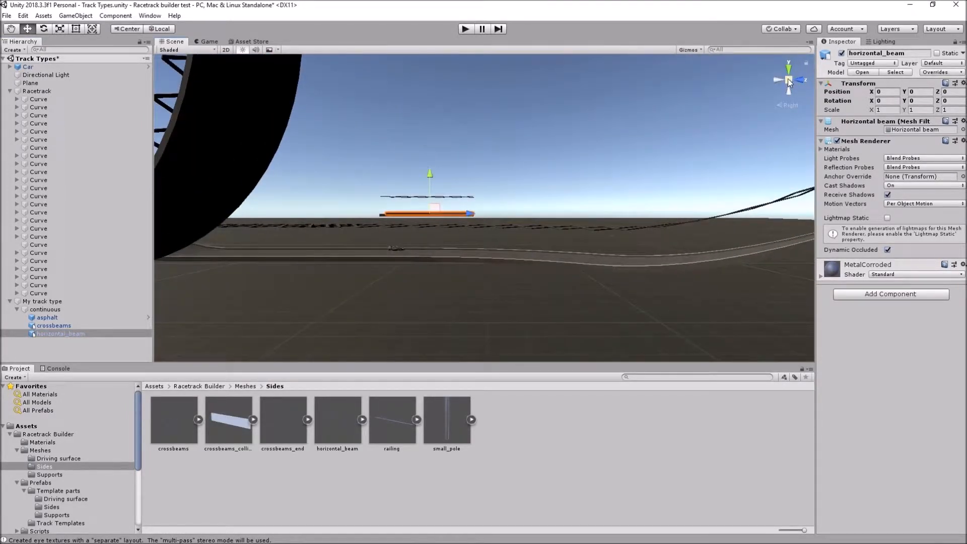
{"action": "left_click", "coordinate": [798, 80]}
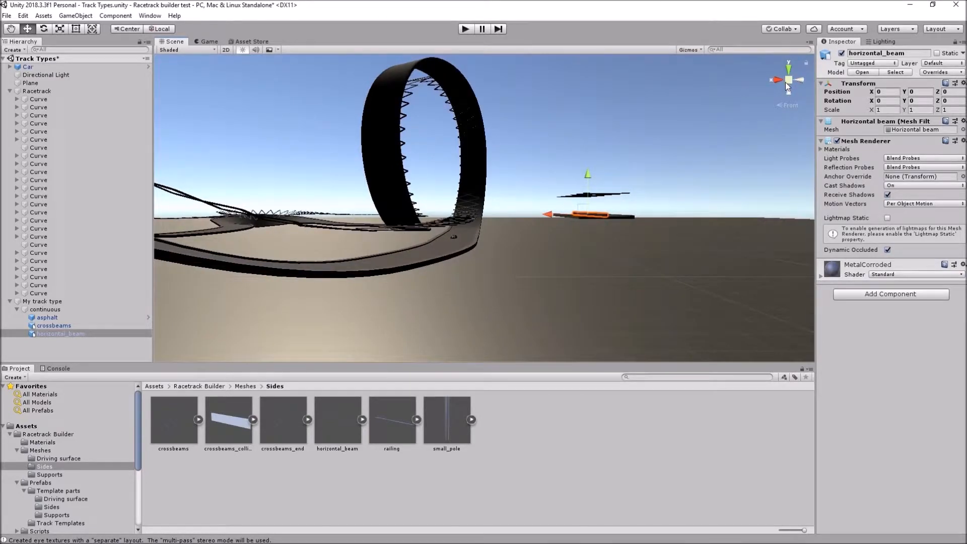
{"action": "left_click", "coordinate": [788, 81]}
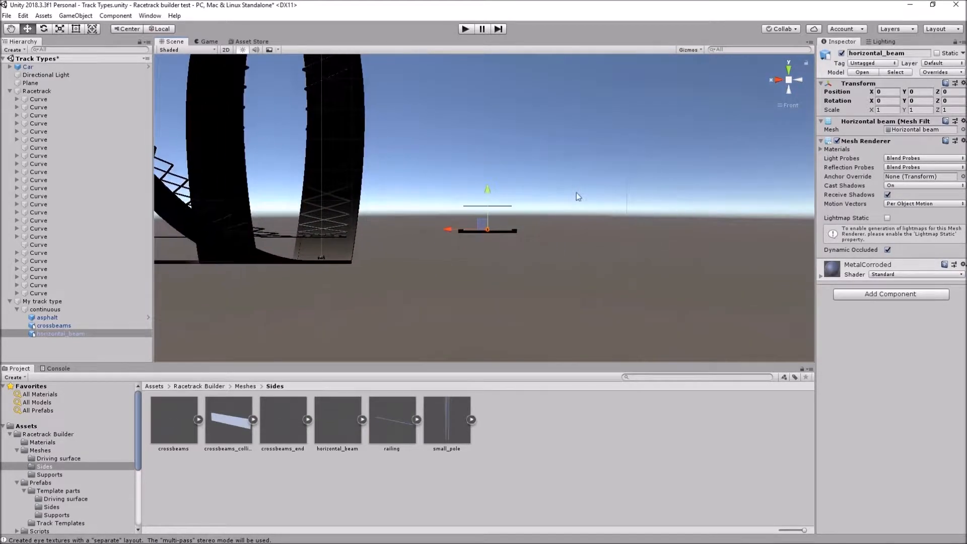
{"action": "scroll", "coordinate": [584, 193], "scroll_direction": "up", "scroll_amount": 5}
{"action": "left_click", "coordinate": [887, 91]}
{"action": "type", "text": "-"}
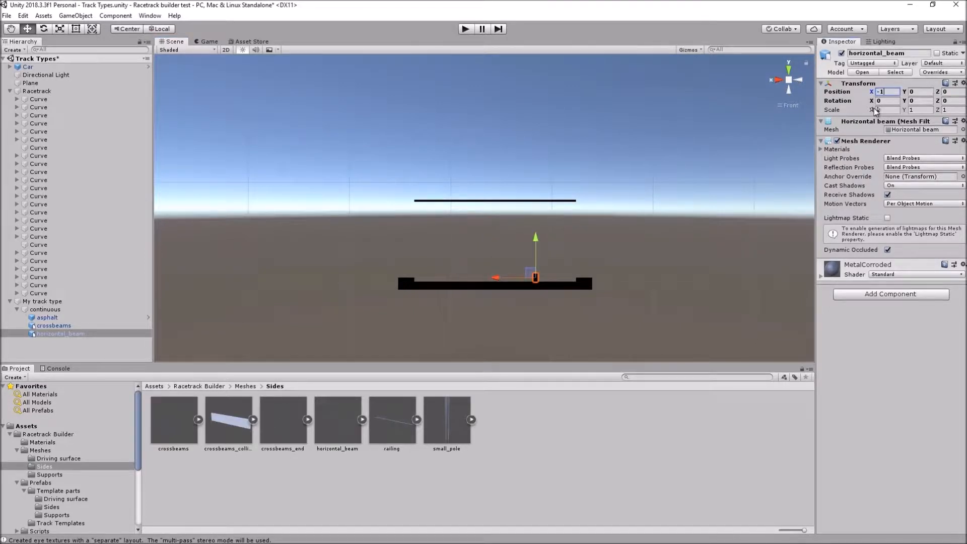
{"action": "type", "text": "2"}
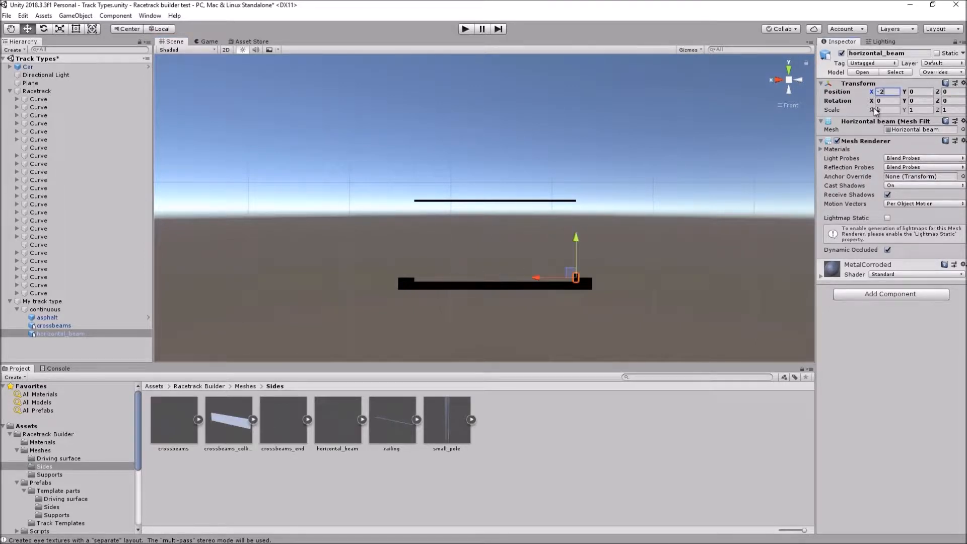
Set the horizontal_beam object's Y position to 1.9, level with the crossbeams
{"action": "left_click", "coordinate": [920, 92]}
{"action": "type", "text": "2"}
{"action": "key", "text": "BackSpace"}
{"action": "type", "text": "1.8"}
{"action": "key", "text": "BackSpace"}
{"action": "type", "text": "9"}
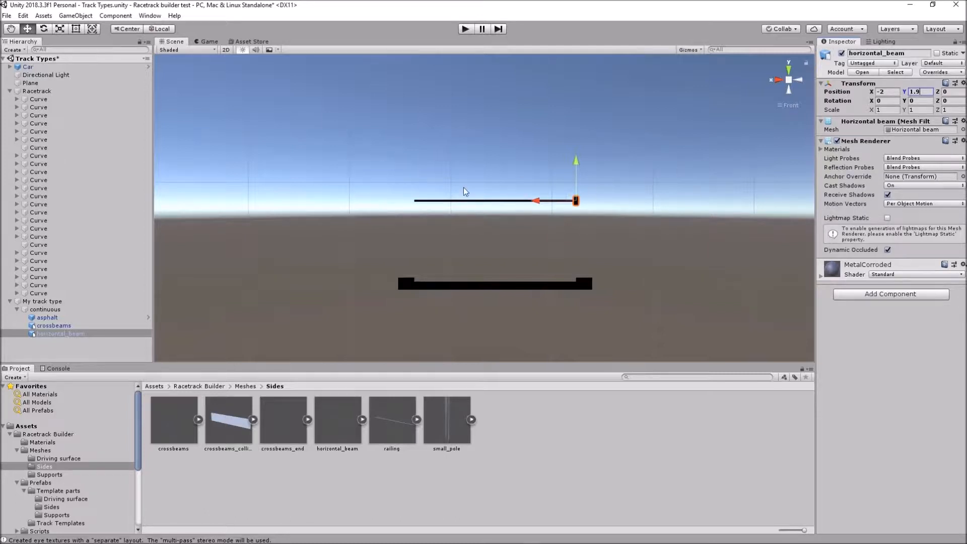
Duplicate the horizontal_beam object and set the duplicate's X position to 2
{"action": "left_click", "coordinate": [789, 81]}
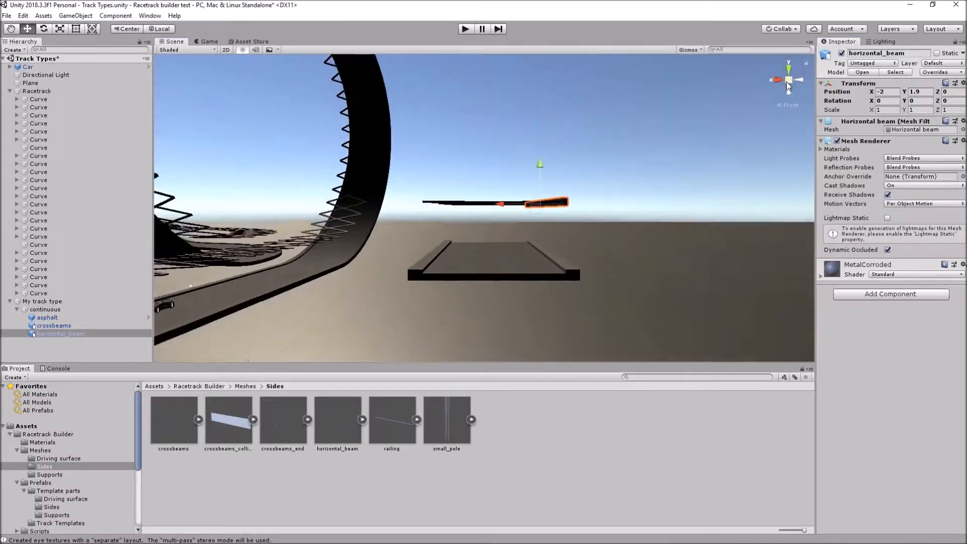
{"action": "left_click_drag", "start_coordinate": [557, 149], "coordinate": [612, 209], "text": "alt"}
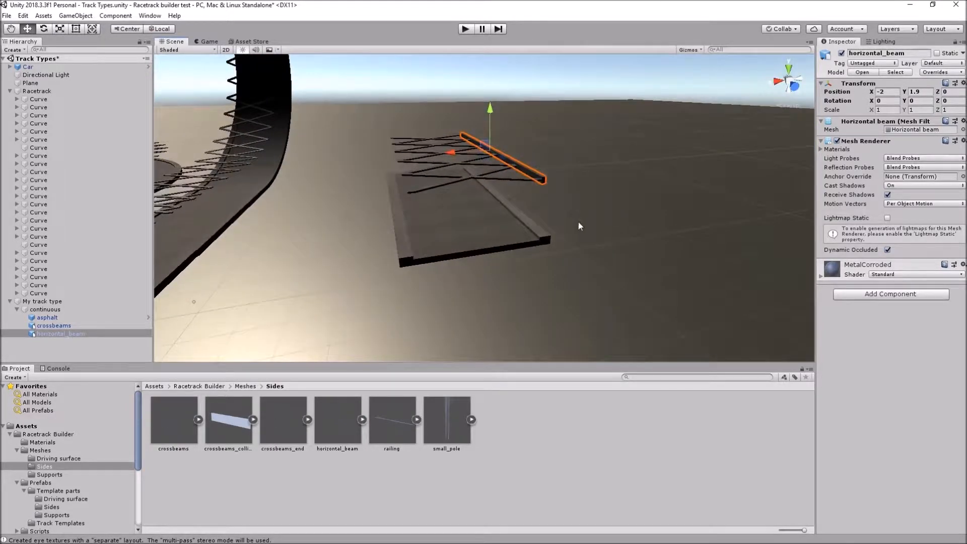
{"action": "right_click", "coordinate": [61, 334]}
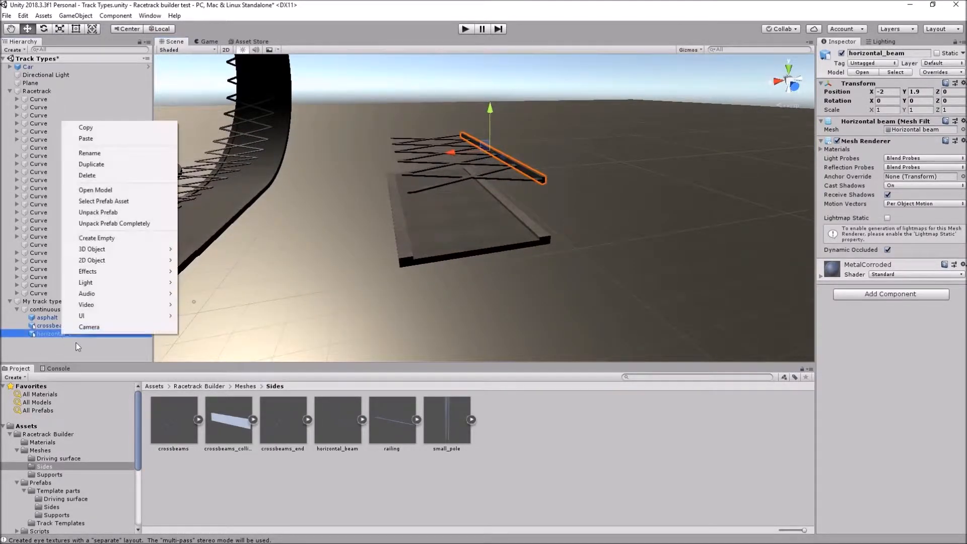
{"action": "left_click", "coordinate": [96, 165]}
{"action": "left_click", "coordinate": [900, 91]}
{"action": "type", "text": "2"}
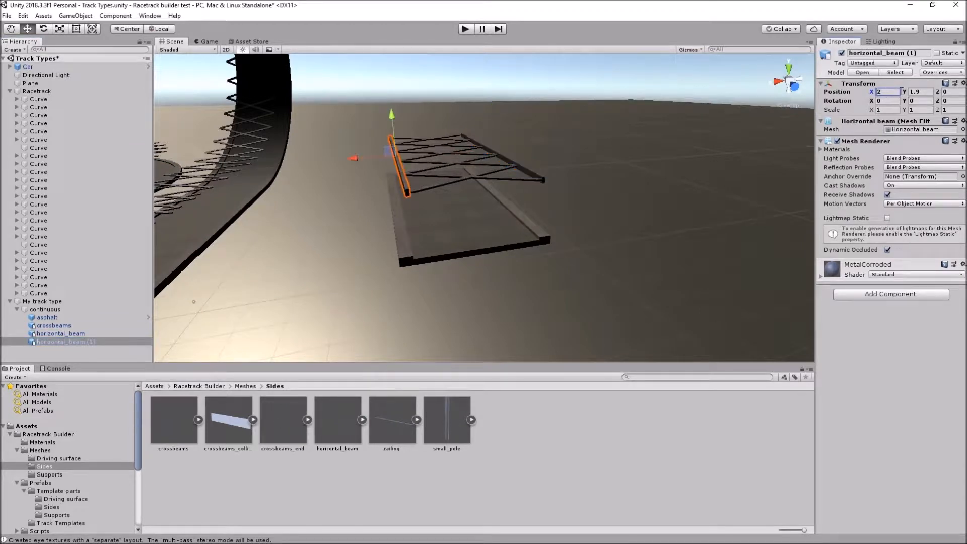
Update the whole racetrack to apply the two horizontal beams
{"action": "left_click_drag", "start_coordinate": [656, 149], "coordinate": [406, 188], "text": "alt"}
{"action": "left_click_drag", "start_coordinate": [698, 219], "coordinate": [423, 201], "text": "alt"}
{"action": "left_click_drag", "start_coordinate": [709, 216], "coordinate": [492, 181], "text": "alt"}
{"action": "mouse_move", "coordinate": [685, 183]}
{"action": "left_mouse_down", "text": "alt"}
{"action": "mouse_move", "coordinate": [555, 188]}
{"action": "mouse_move", "coordinate": [566, 217]}
{"action": "left_mouse_up", "text": "alt"}
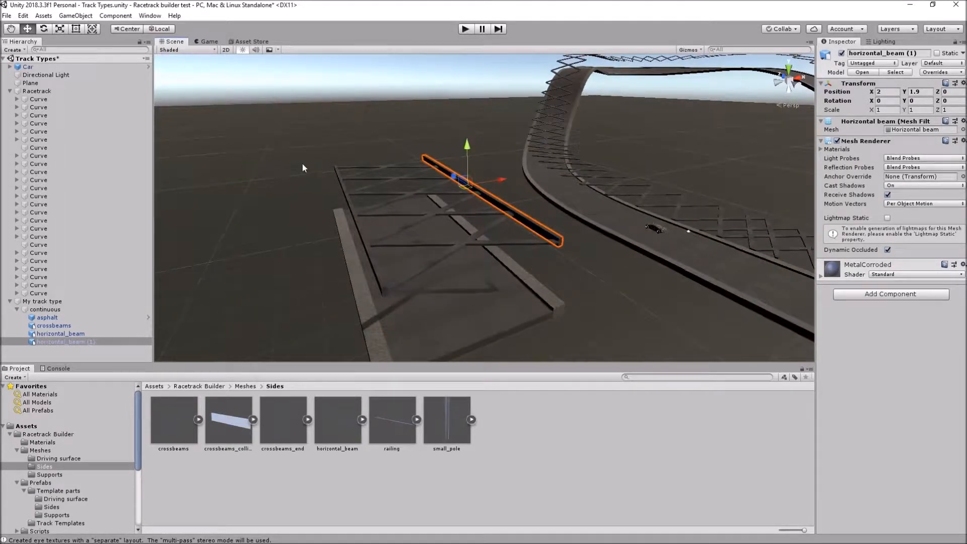
{"action": "left_click", "coordinate": [35, 92]}
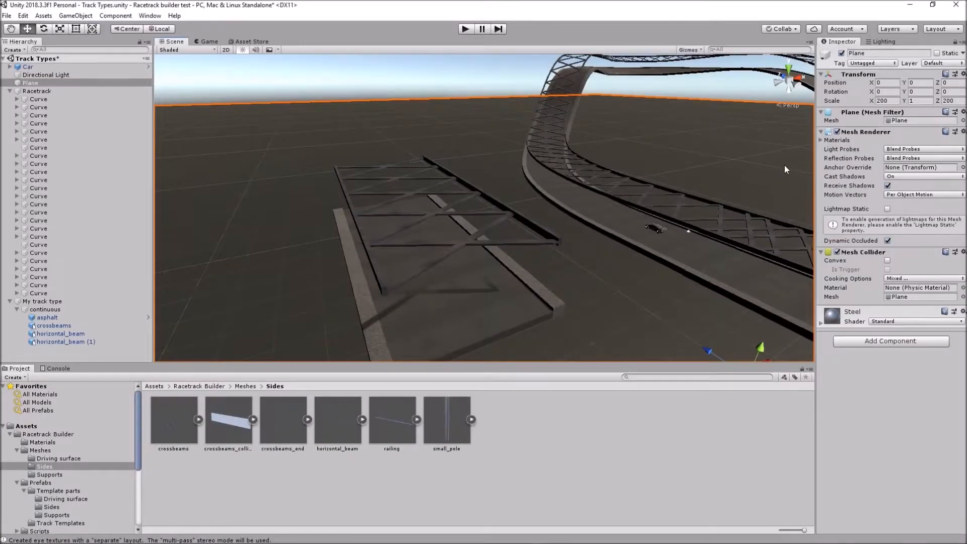
Test-drive the car along the updated racetrack in play mode and stop the test
{"action": "left_click_drag", "start_coordinate": [785, 165], "coordinate": [705, 169], "text": "alt"}
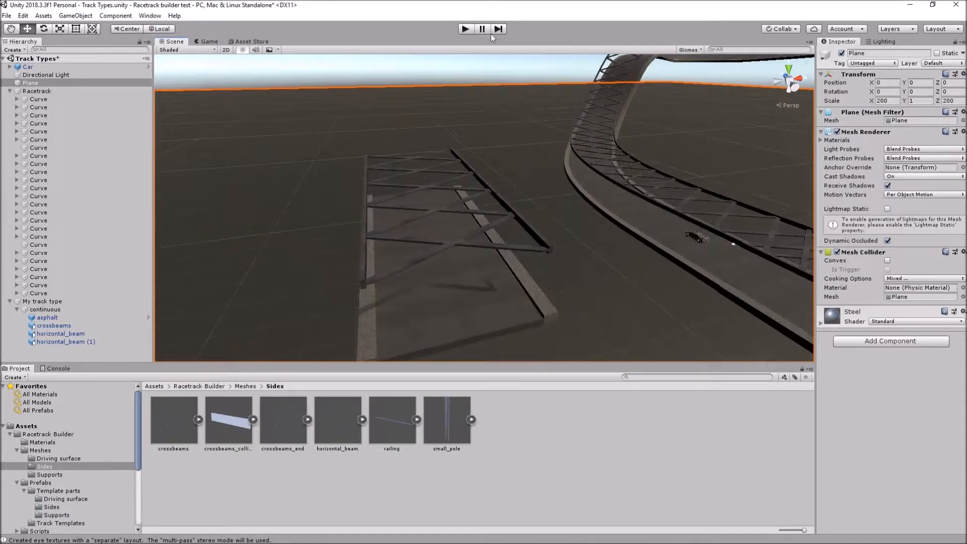
{"action": "left_click", "coordinate": [465, 29]}
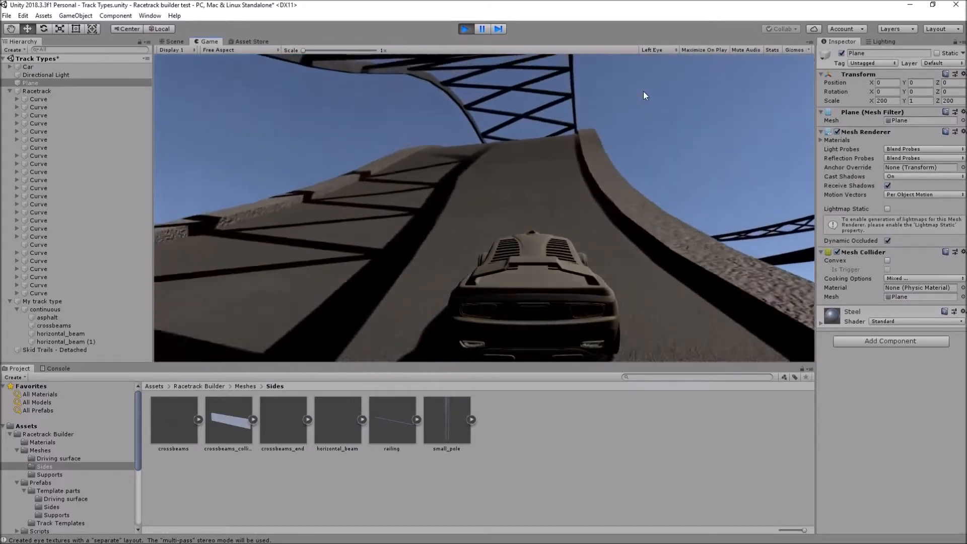
{"action": "left_click", "coordinate": [464, 30]}
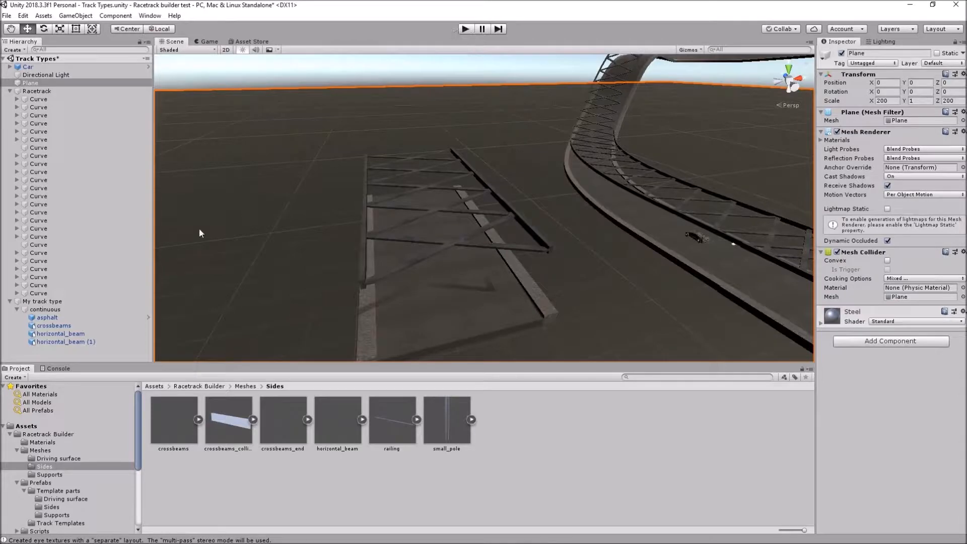
Review the template's continuous object and its beams, and inspect the asphalt copy generated under the first curve
{"action": "left_click", "coordinate": [38, 310]}
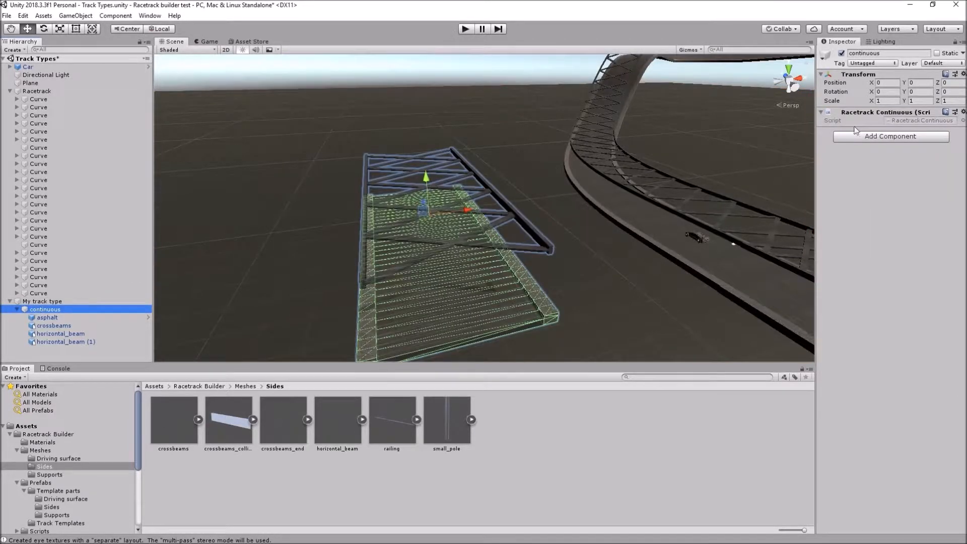
{"action": "left_click", "coordinate": [76, 341]}
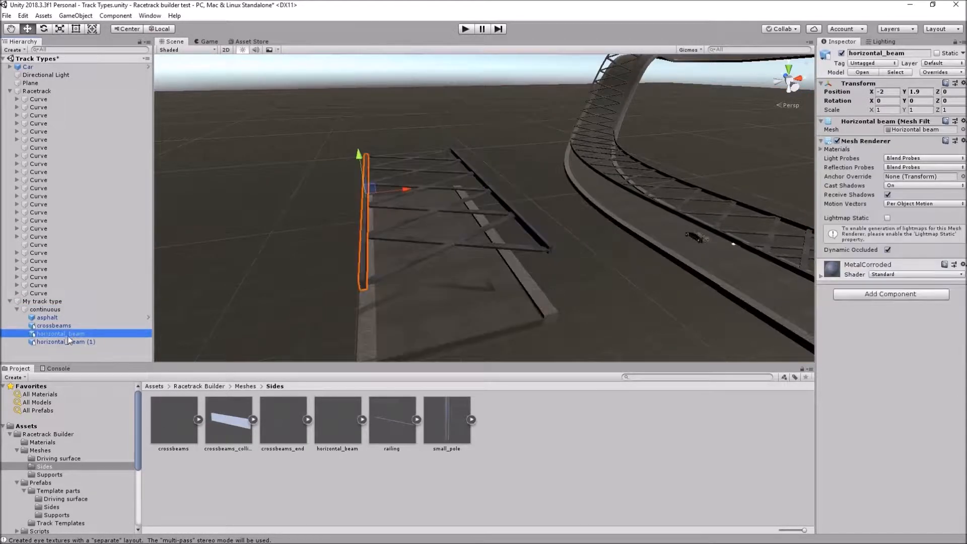
{"action": "left_click", "coordinate": [58, 310]}
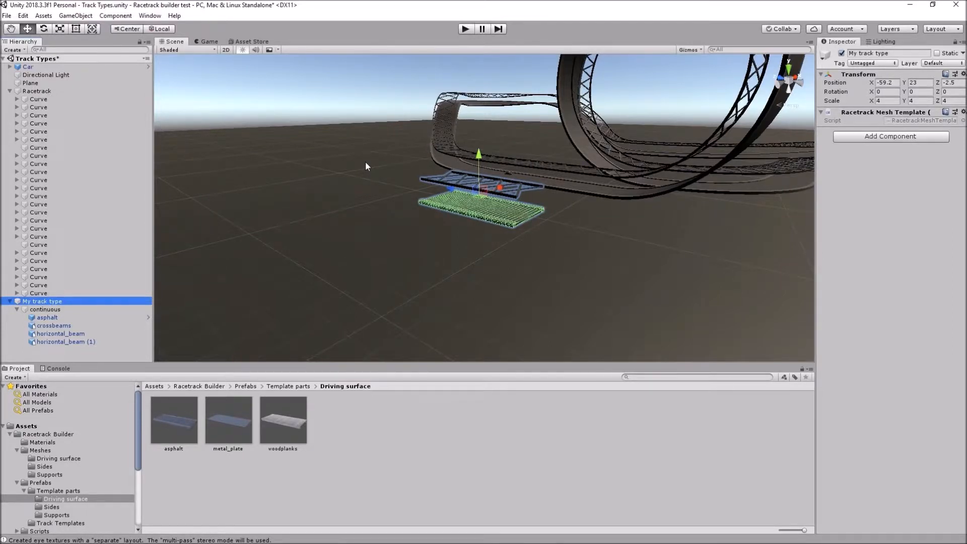
{"action": "left_click", "coordinate": [16, 99], "text": "alt"}
{"action": "left_click", "coordinate": [61, 124]}
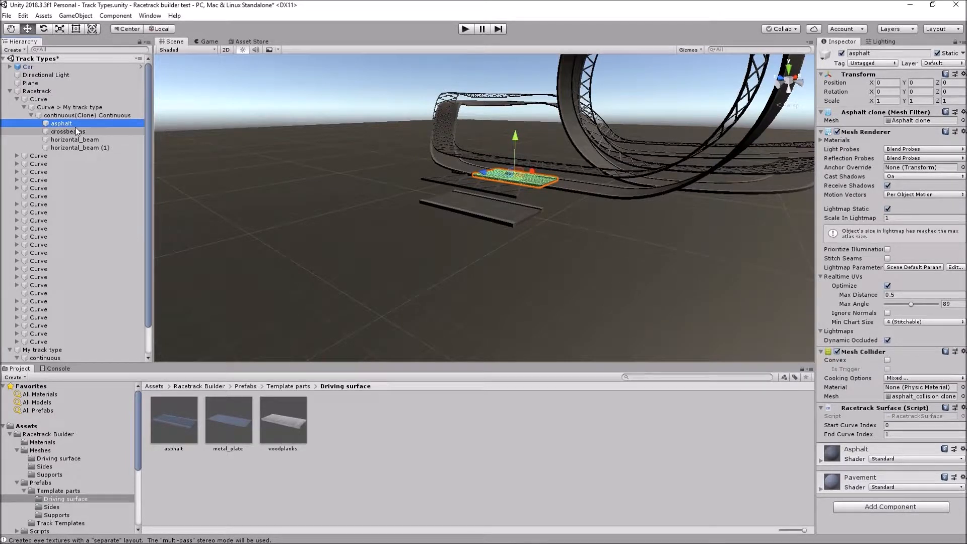
Reorder crossbeams above asphalt within the template's continuous object and update the whole racetrack
{"action": "scroll", "coordinate": [71, 219], "scroll_direction": "down", "scroll_amount": 2}
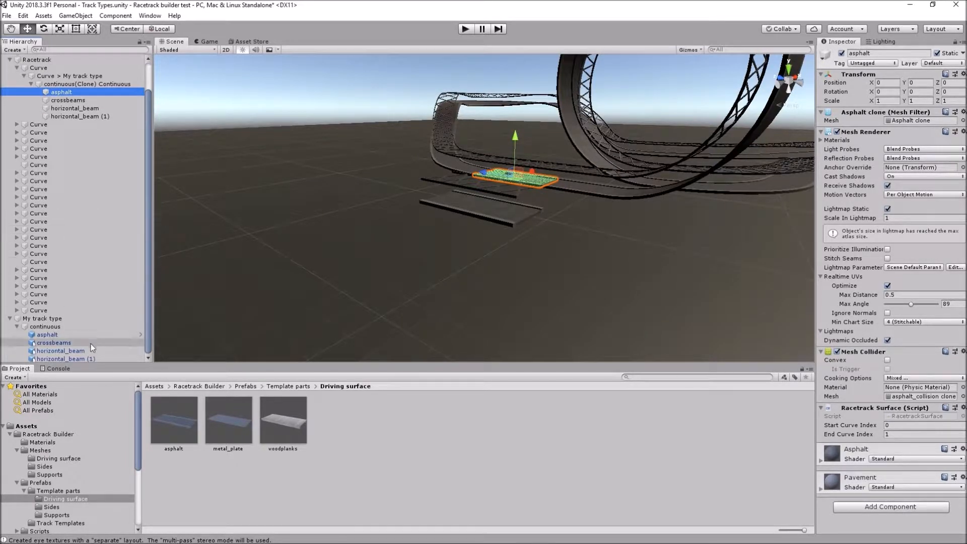
{"action": "left_click_drag", "start_coordinate": [59, 344], "coordinate": [60, 332]}
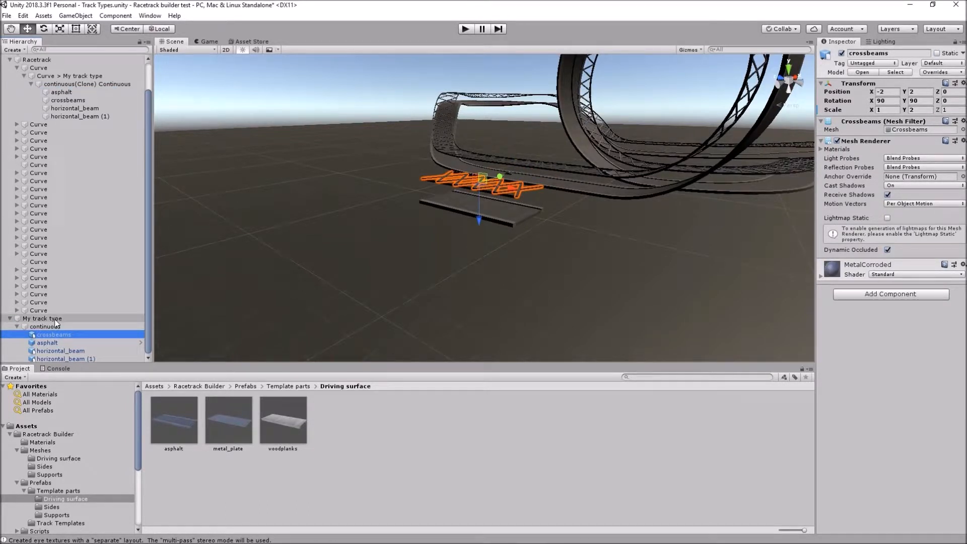
{"action": "scroll", "coordinate": [40, 151], "scroll_direction": "up", "scroll_amount": 2}
{"action": "left_click", "coordinate": [39, 92]}
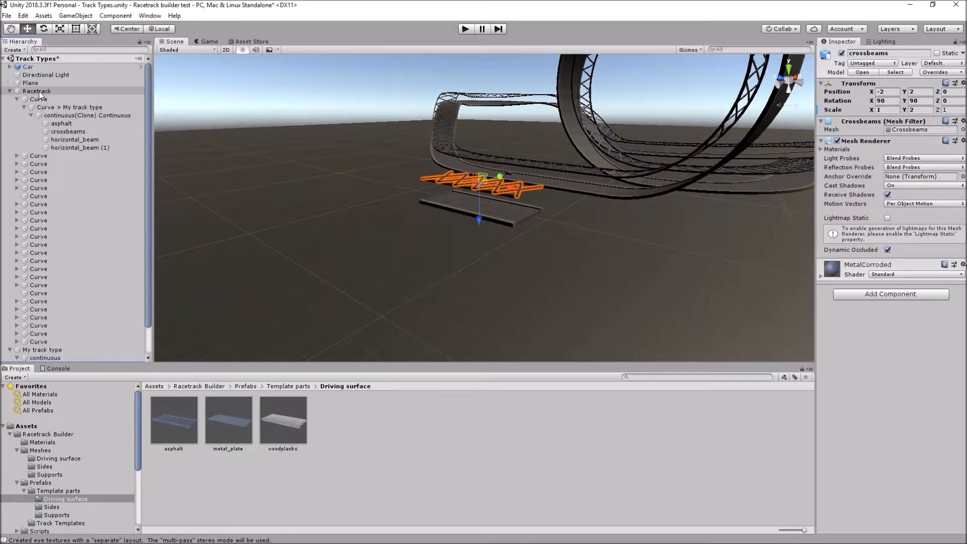
{"action": "left_click", "coordinate": [920, 177]}
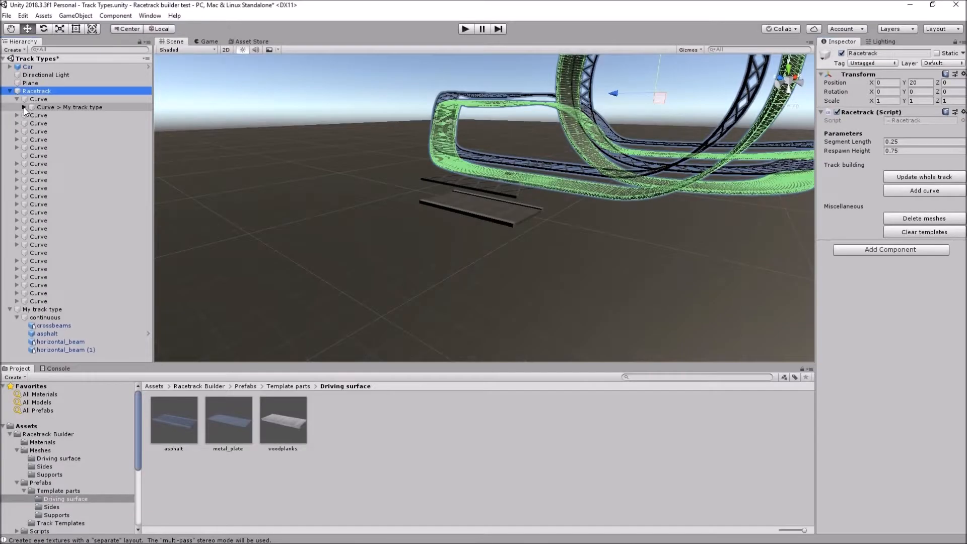
Examine the components of the crossbeams and asphalt copies generated under the first curve's continuous clone
{"action": "left_click", "coordinate": [24, 108]}
{"action": "left_click", "coordinate": [31, 115]}
{"action": "left_click", "coordinate": [83, 124]}
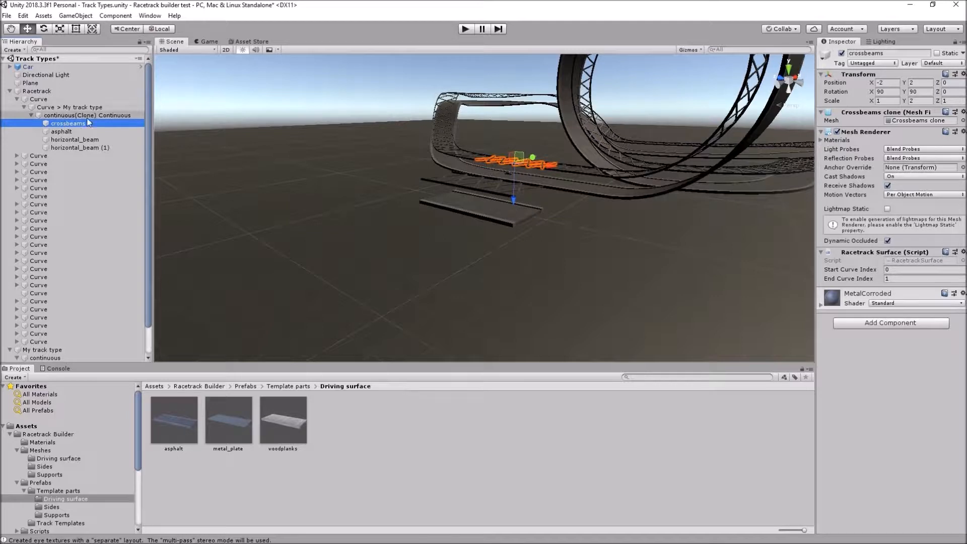
{"action": "left_click", "coordinate": [70, 132]}
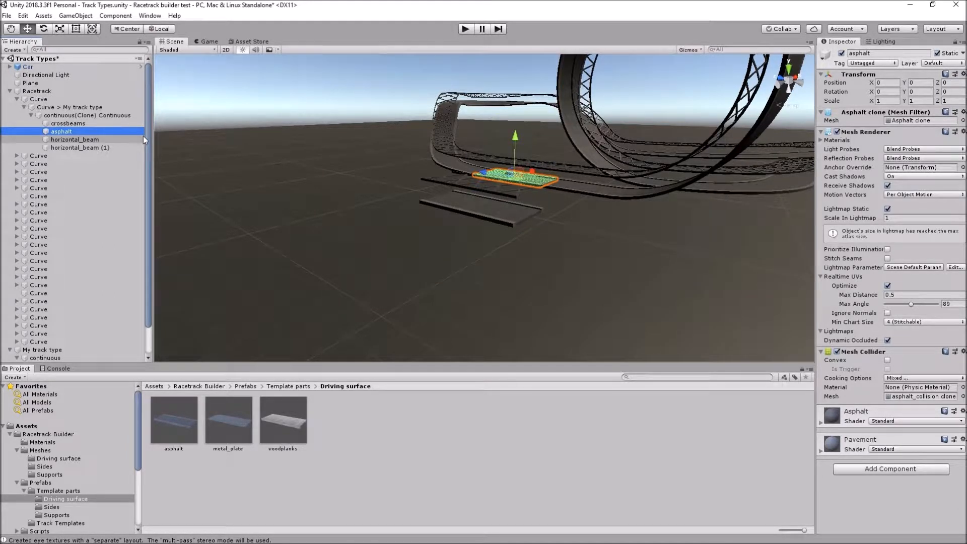
Check the Car object's Racetrack Progress Tracker parameters and observe the car in a play mode test
{"action": "left_click", "coordinate": [23, 67]}
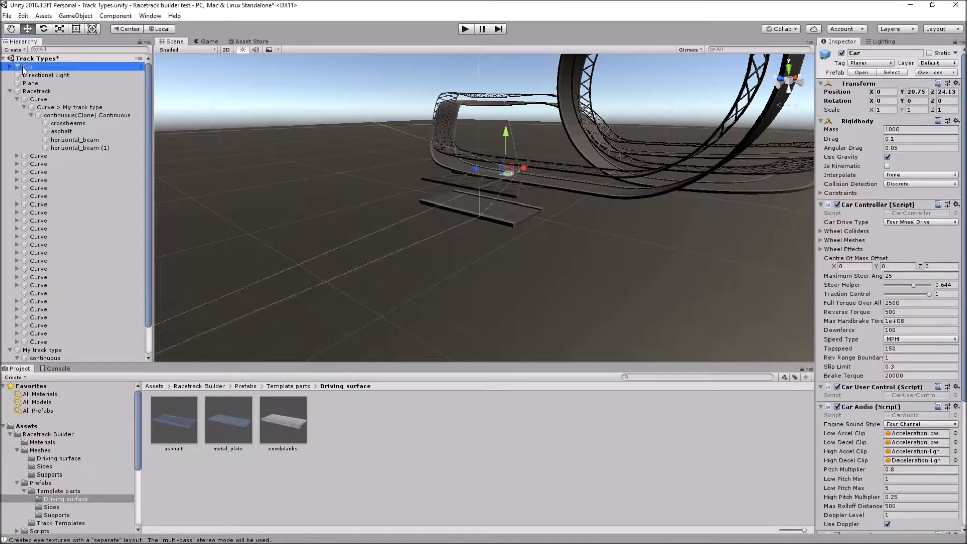
{"action": "scroll", "coordinate": [892, 215], "scroll_direction": "down", "scroll_amount": 5}
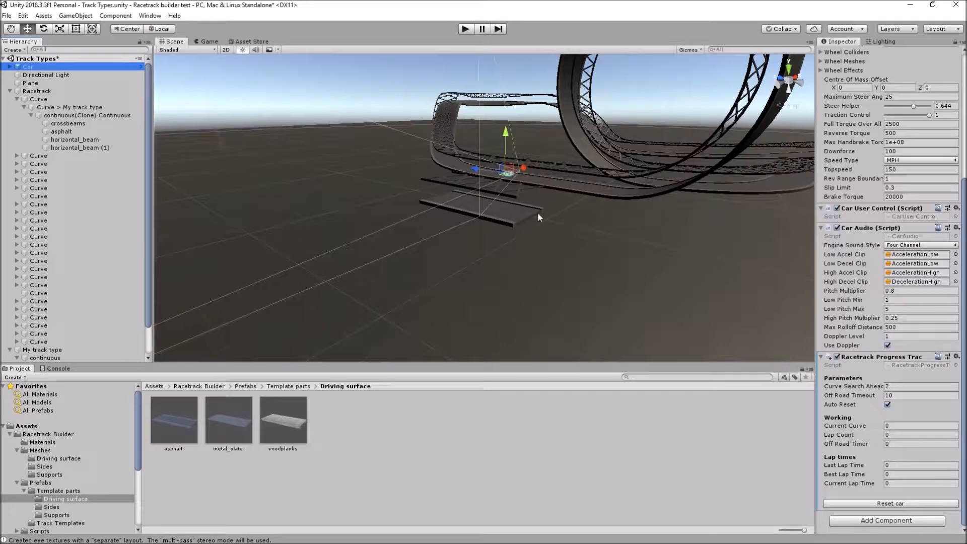
{"action": "left_click", "coordinate": [466, 29]}
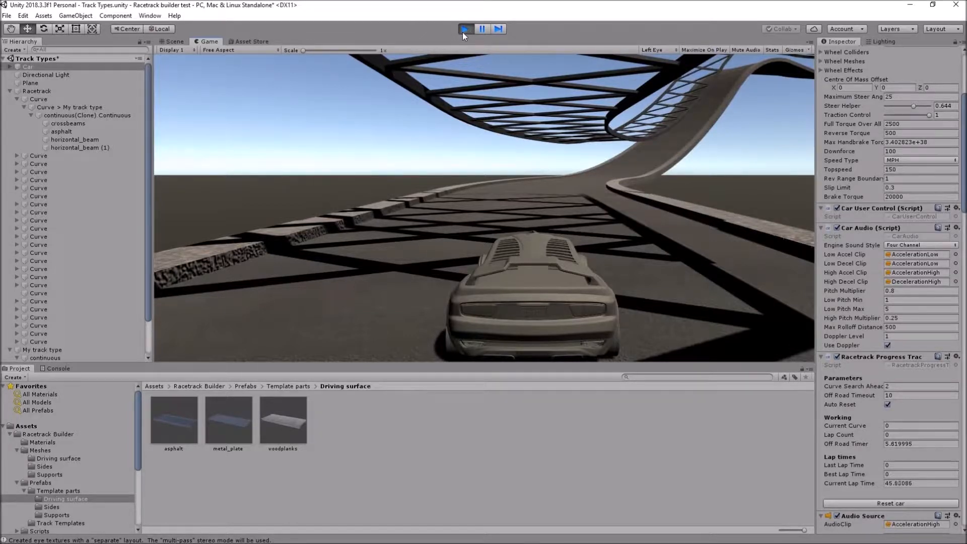
{"action": "key", "text": "ctrl+p"}
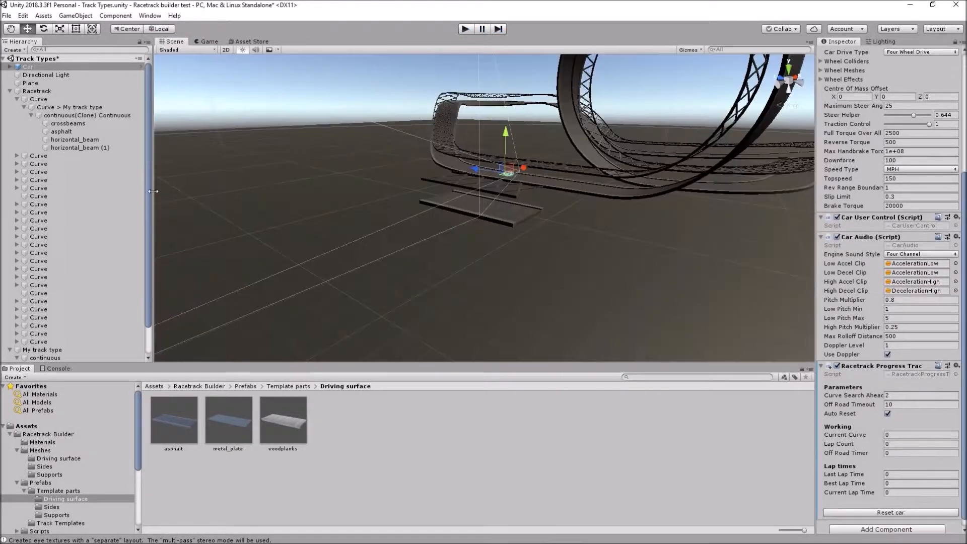
Put asphalt back above crossbeams in the template's continuous object and update the whole racetrack
{"action": "scroll", "coordinate": [146, 204], "scroll_direction": "down", "scroll_amount": 2}
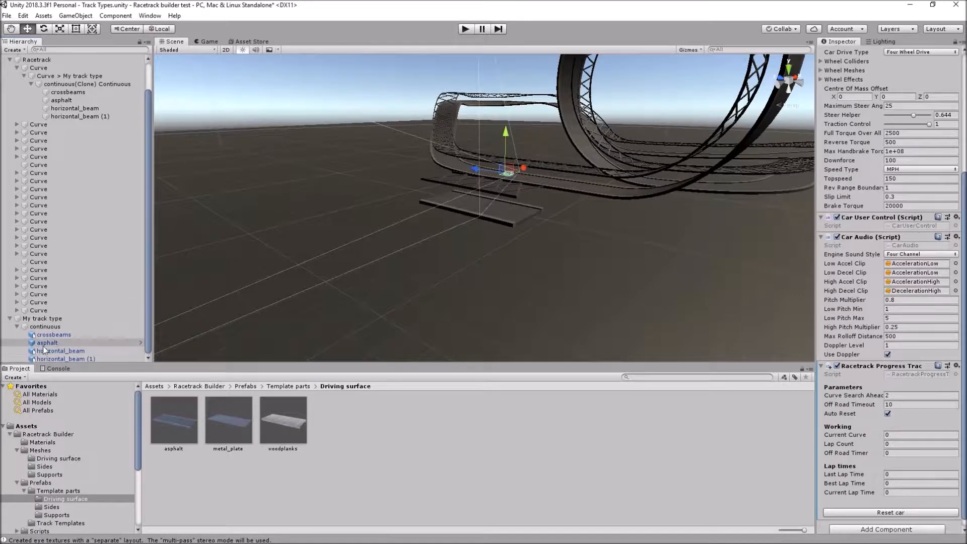
{"action": "left_click_drag", "start_coordinate": [43, 345], "coordinate": [62, 335]}
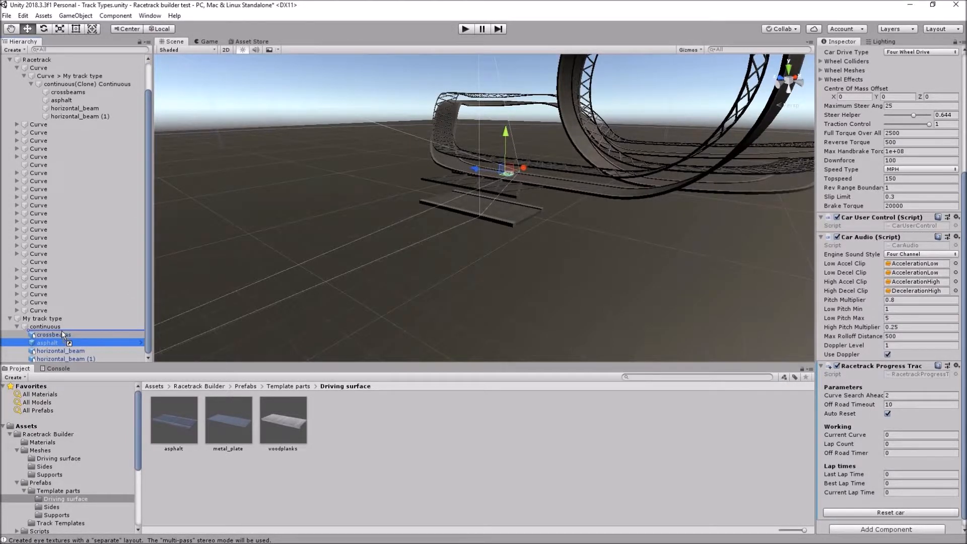
{"action": "left_click", "coordinate": [37, 60]}
{"action": "left_click", "coordinate": [913, 178]}
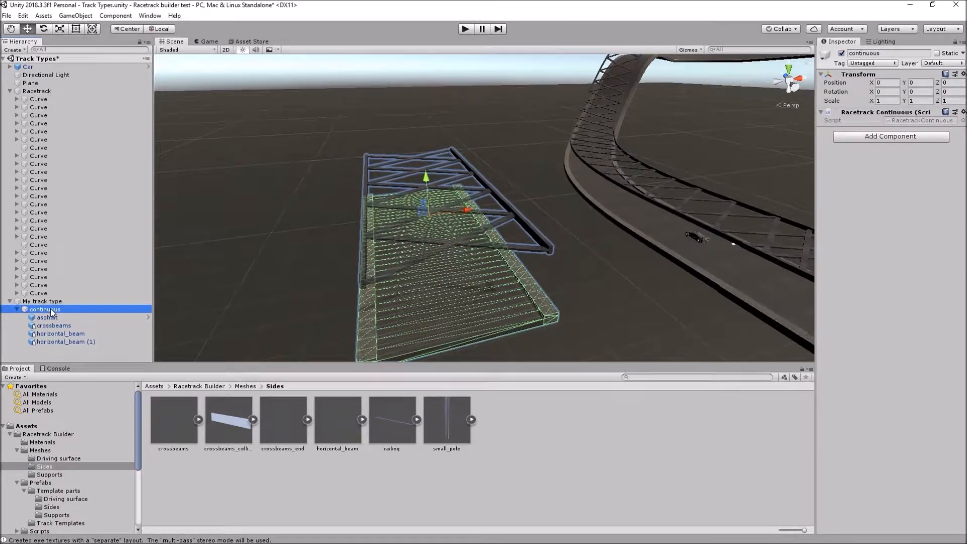
Create an empty child object named "side poles" under My track type
{"action": "right_click", "coordinate": [50, 301]}
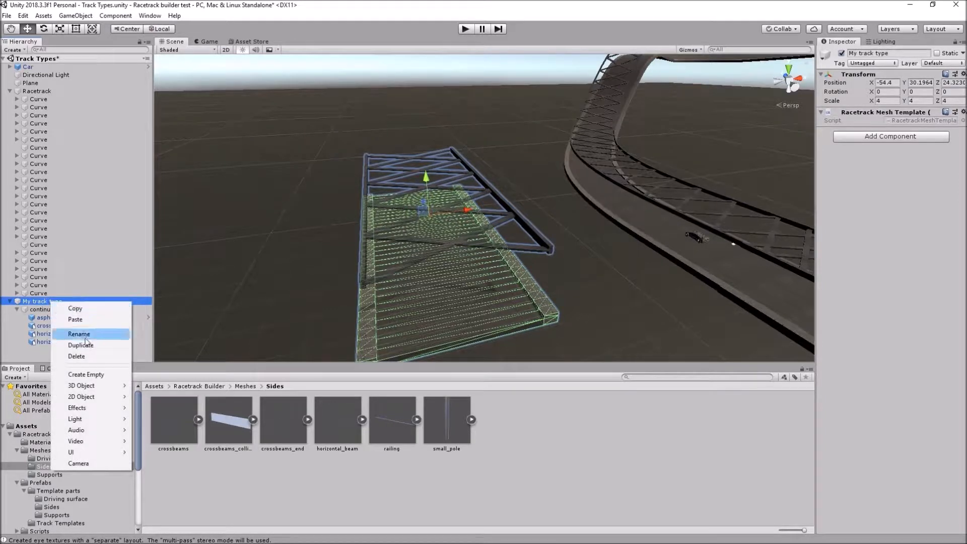
{"action": "left_click", "coordinate": [86, 374]}
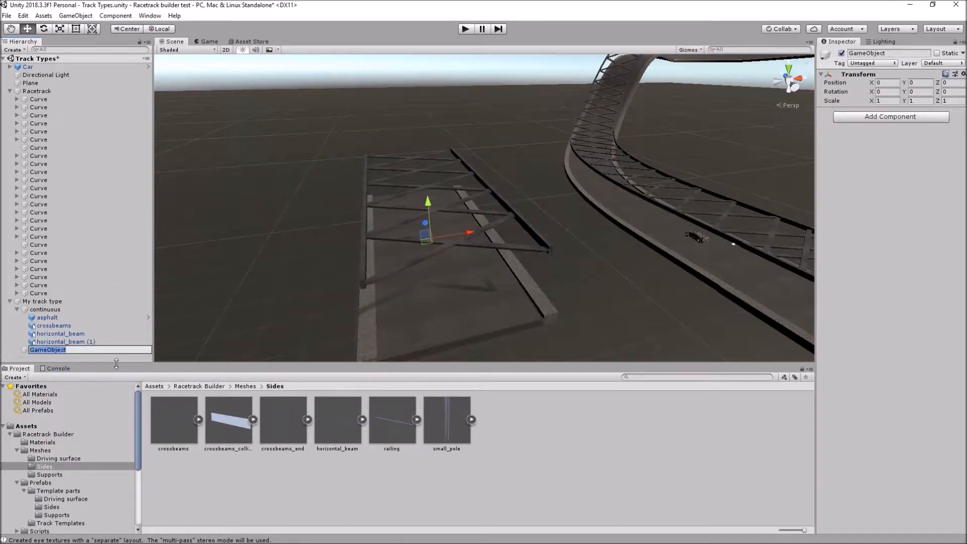
{"action": "type", "text": "side poles"}
{"action": "key", "text": "Return"}
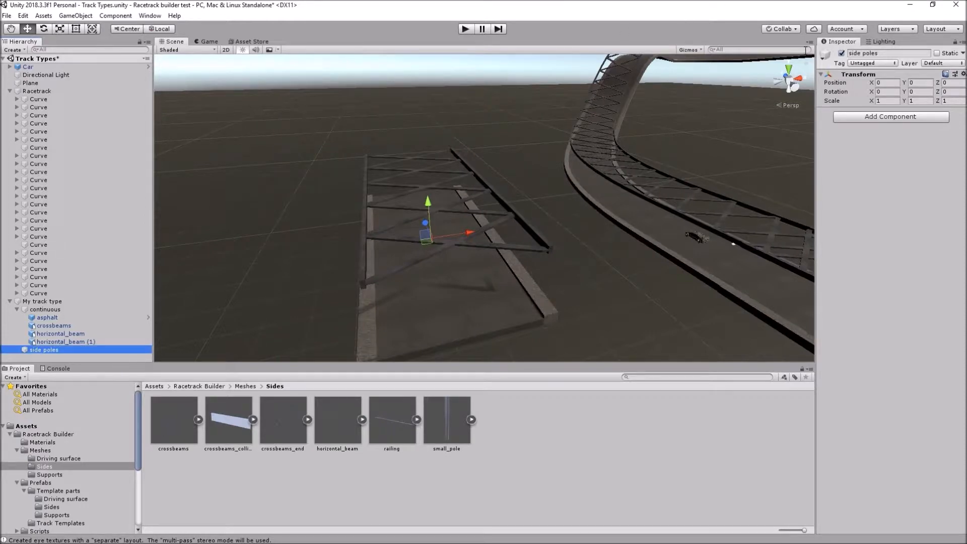
Add a Racetrack Spacing Group component to side poles with index 2, spacing before 3 and spacing after 3
{"action": "left_click", "coordinate": [900, 117]}
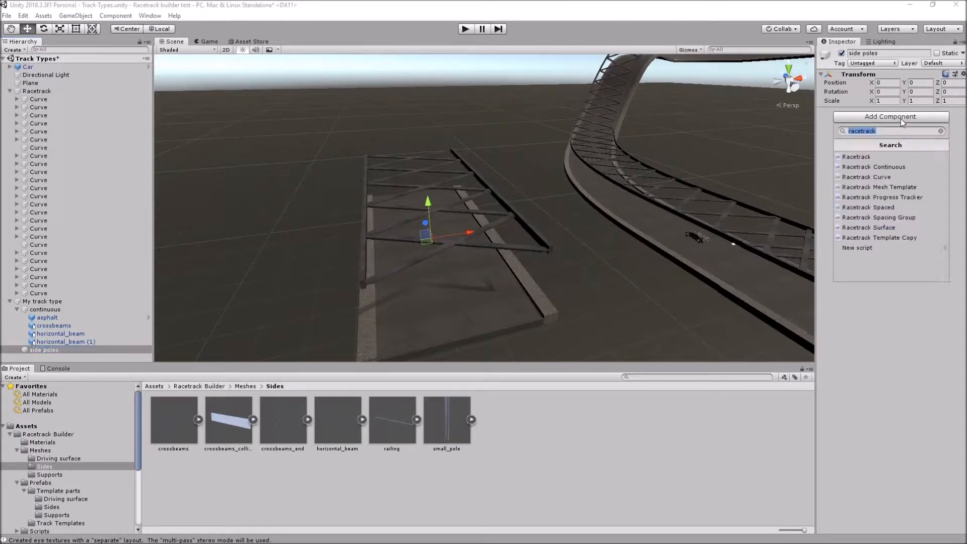
{"action": "left_click", "coordinate": [894, 218]}
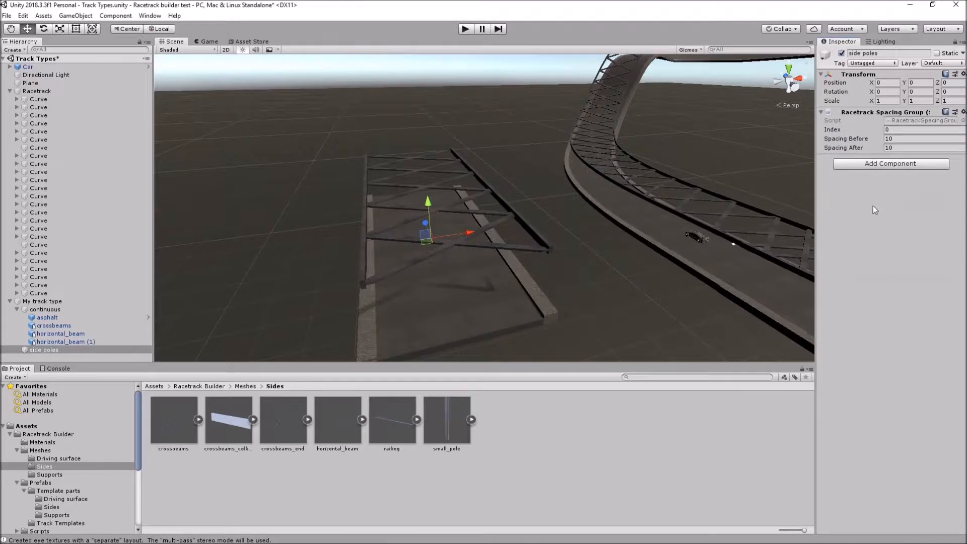
{"action": "left_click", "coordinate": [900, 130]}
{"action": "type", "text": "2"}
{"action": "left_click", "coordinate": [900, 139]}
{"action": "type", "text": "3"}
{"action": "key", "text": "Tab"}
{"action": "type", "text": "3"}
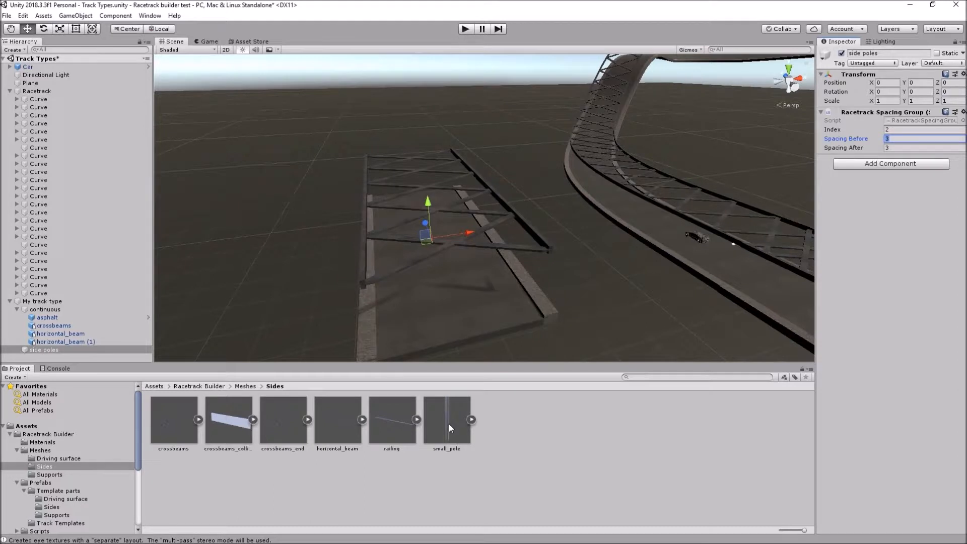
Add the small_pole mesh as a child of side poles and give it a Racetrack Spaced component
{"action": "left_click_drag", "start_coordinate": [449, 424], "coordinate": [48, 349]}
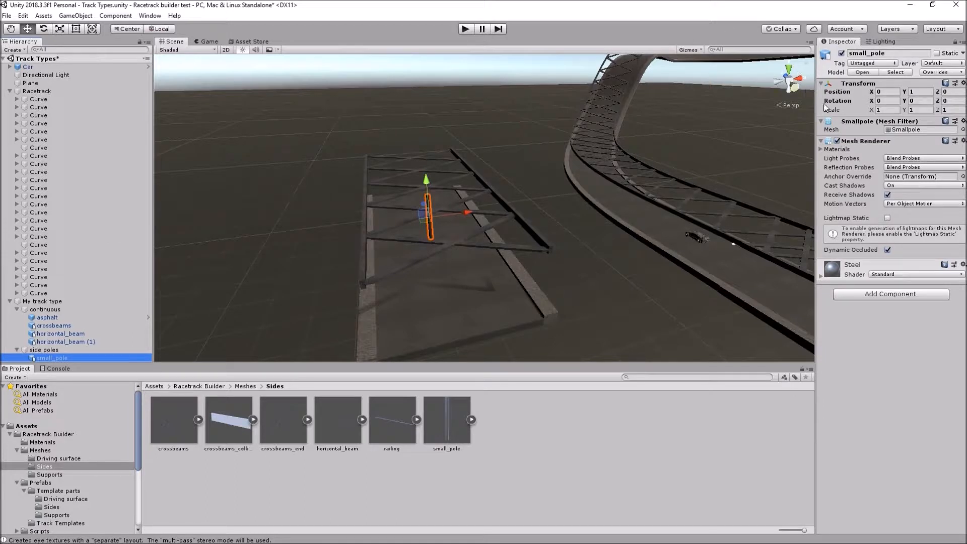
{"action": "left_click", "coordinate": [881, 296]}
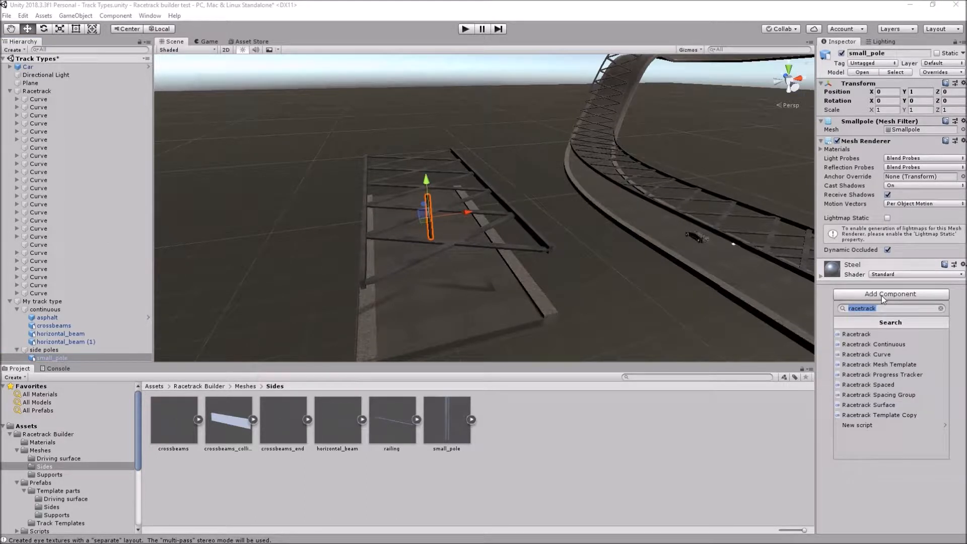
{"action": "left_click", "coordinate": [899, 384]}
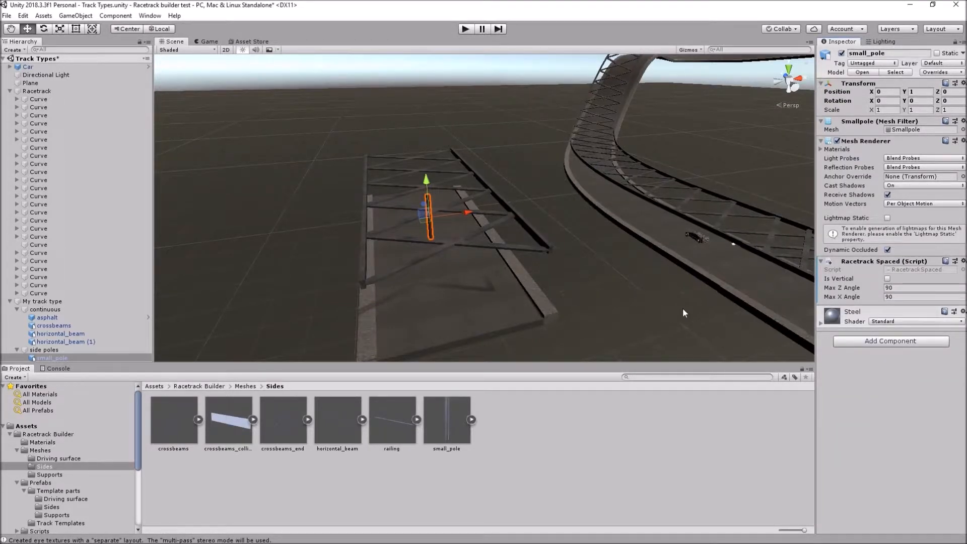
Set the small_pole object's X position to 2.1, just outside the horizontal beam in the front view
{"action": "left_click_drag", "start_coordinate": [661, 305], "coordinate": [601, 224], "text": "alt"}
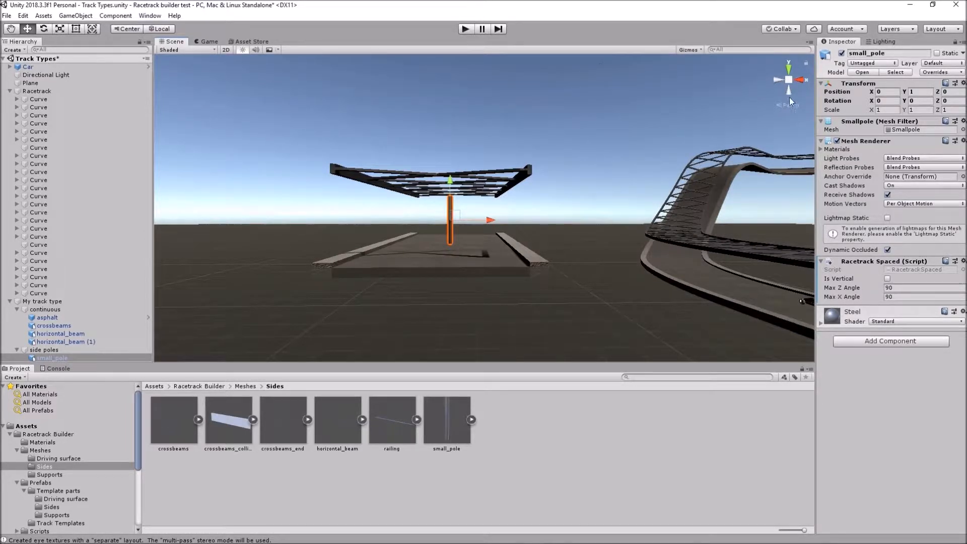
{"action": "left_click", "coordinate": [787, 79]}
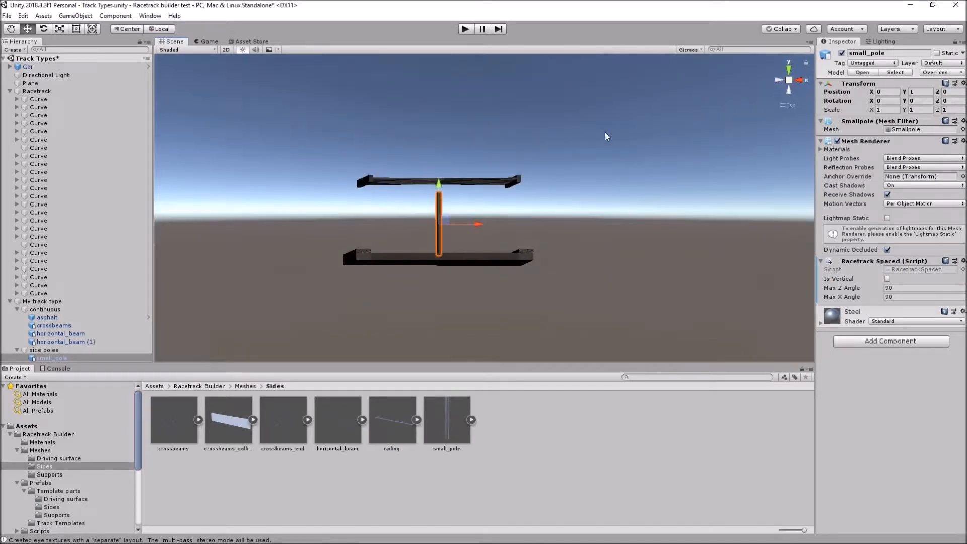
{"action": "left_click", "coordinate": [801, 80]}
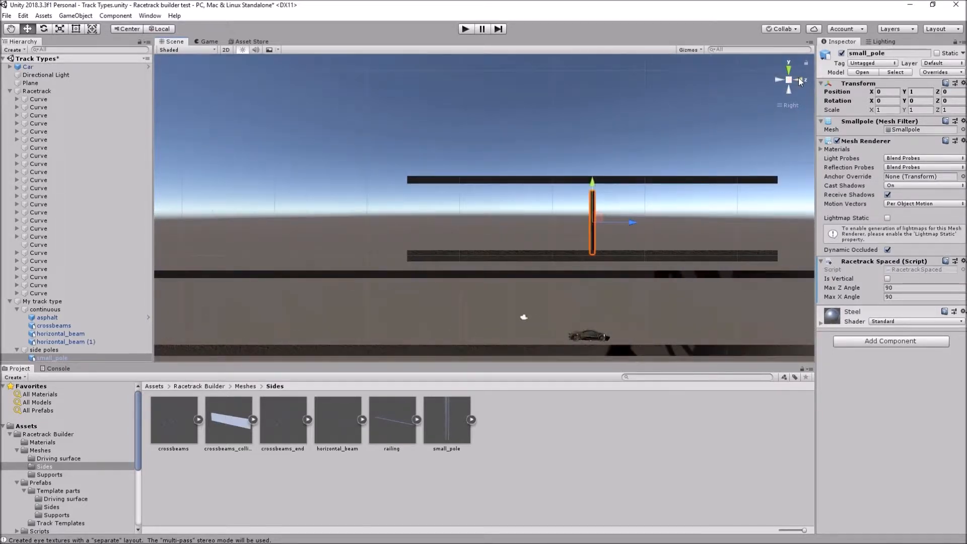
{"action": "left_click", "coordinate": [799, 79]}
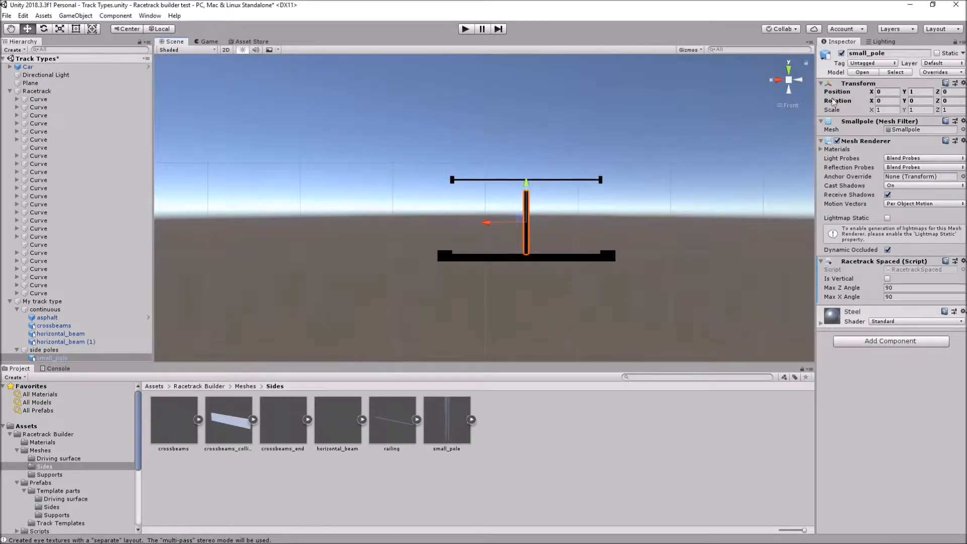
{"action": "left_click", "coordinate": [893, 92]}
{"action": "type", "text": "2"}
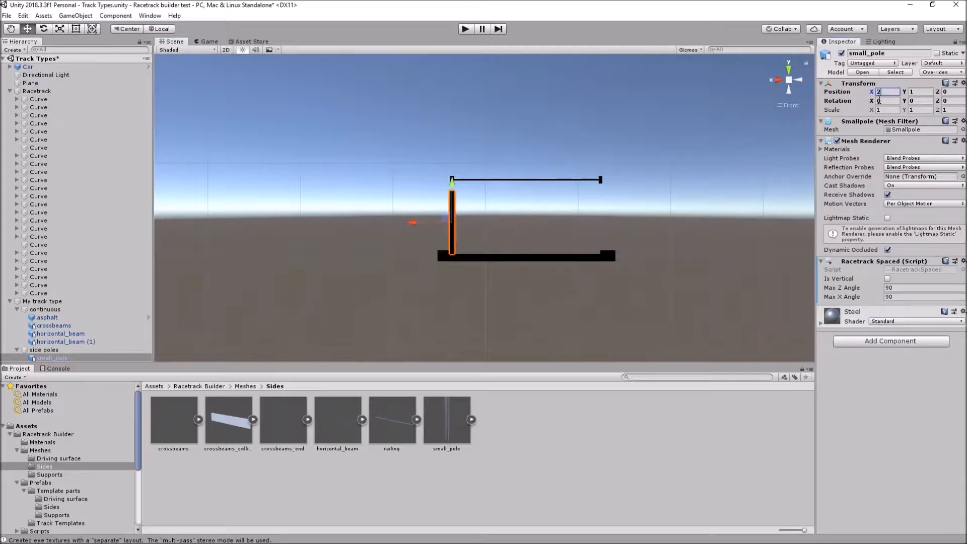
{"action": "type", "text": ".1"}
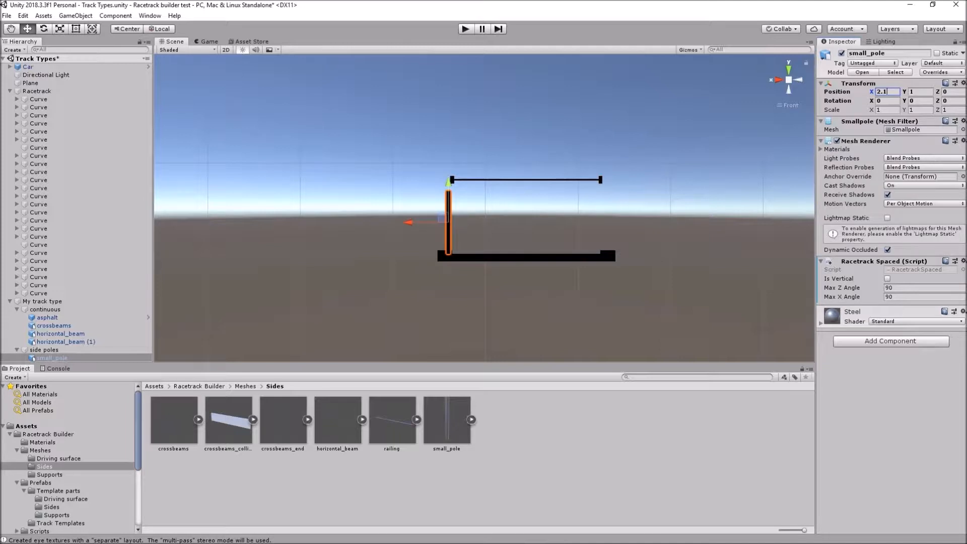
Set small_pole's Y scale to 1.2 and its Y position to 1.3 so it reaches the horizontal beam
{"action": "left_click", "coordinate": [922, 93]}
{"action": "type", "text": "1.1"}
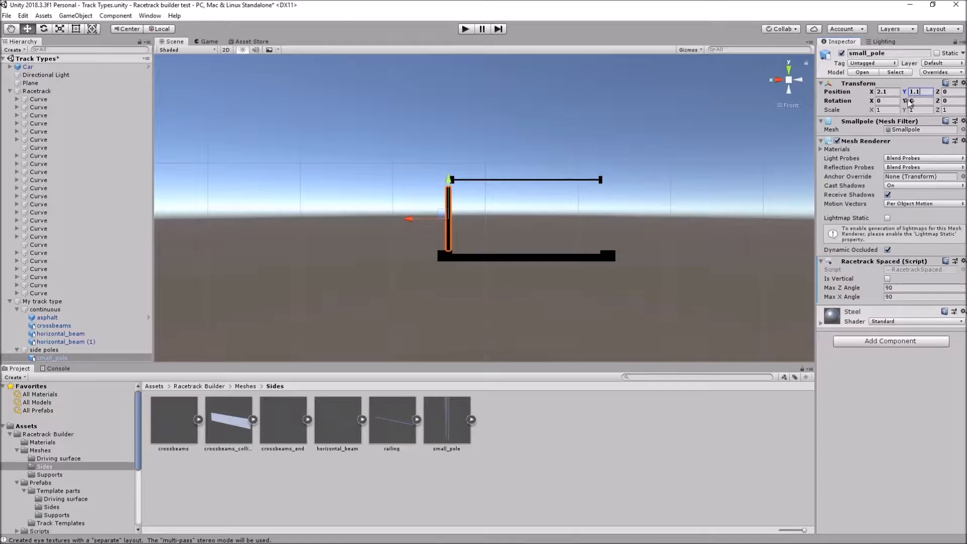
{"action": "left_click", "coordinate": [917, 109]}
{"action": "type", "text": "1.2"}
{"action": "left_click", "coordinate": [918, 92]}
{"action": "type", "text": "1.2"}
{"action": "key", "text": "BackSpace"}
{"action": "type", "text": "3"}
{"action": "left_click", "coordinate": [684, 140]}
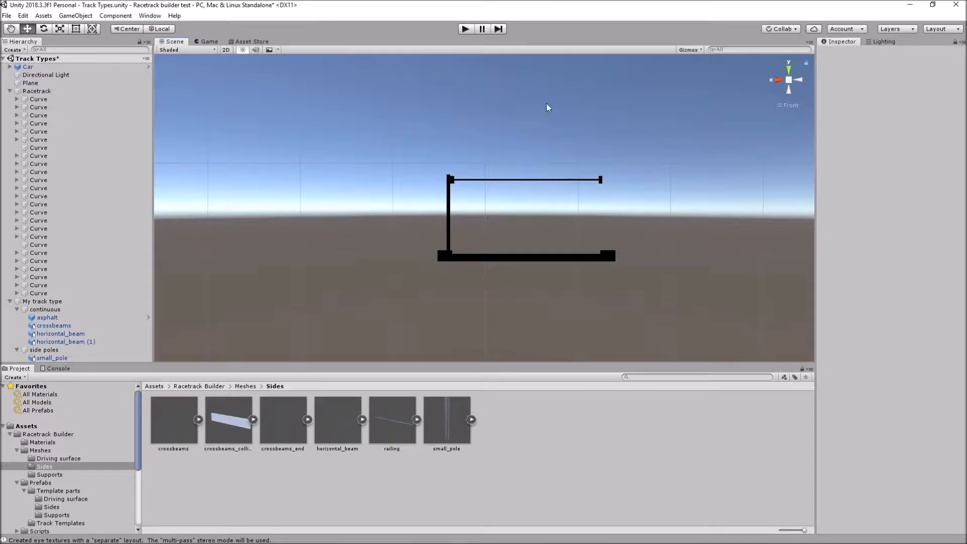
Duplicate small_pole and set the copy's X position to -2.1 on the opposite side of the track
{"action": "left_click", "coordinate": [790, 81]}
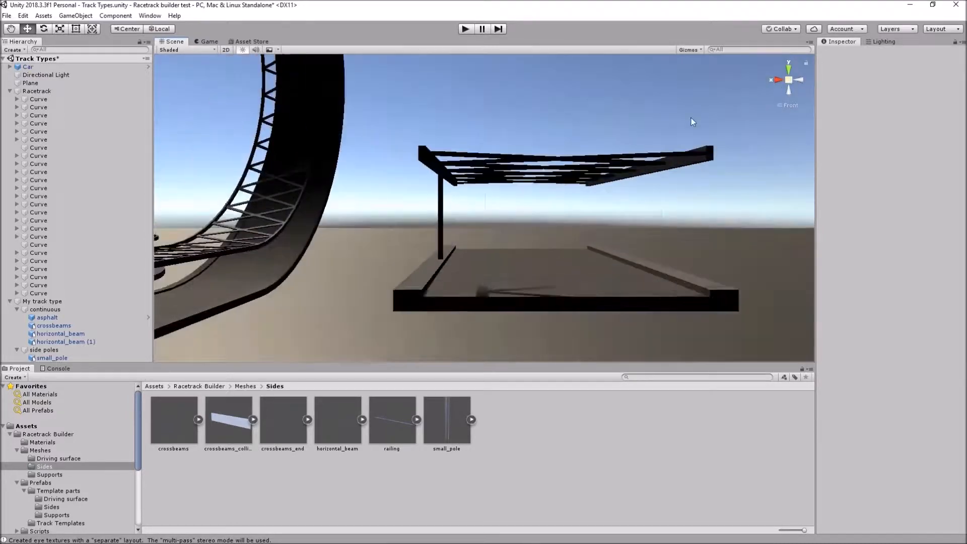
{"action": "scroll", "coordinate": [497, 167], "scroll_direction": "down", "scroll_amount": 1}
{"action": "left_click_drag", "start_coordinate": [497, 170], "coordinate": [481, 155], "text": "alt"}
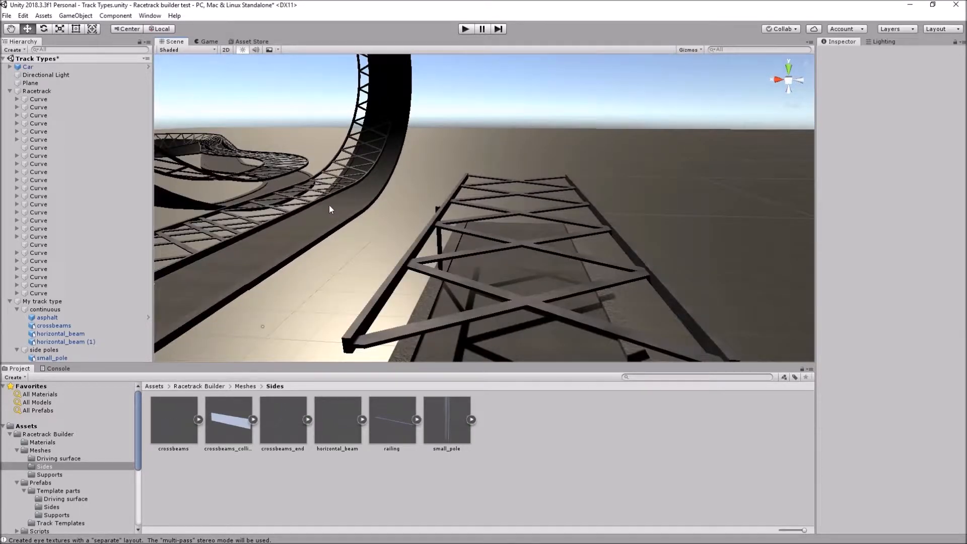
{"action": "left_click", "coordinate": [58, 358]}
{"action": "right_click", "coordinate": [59, 359]}
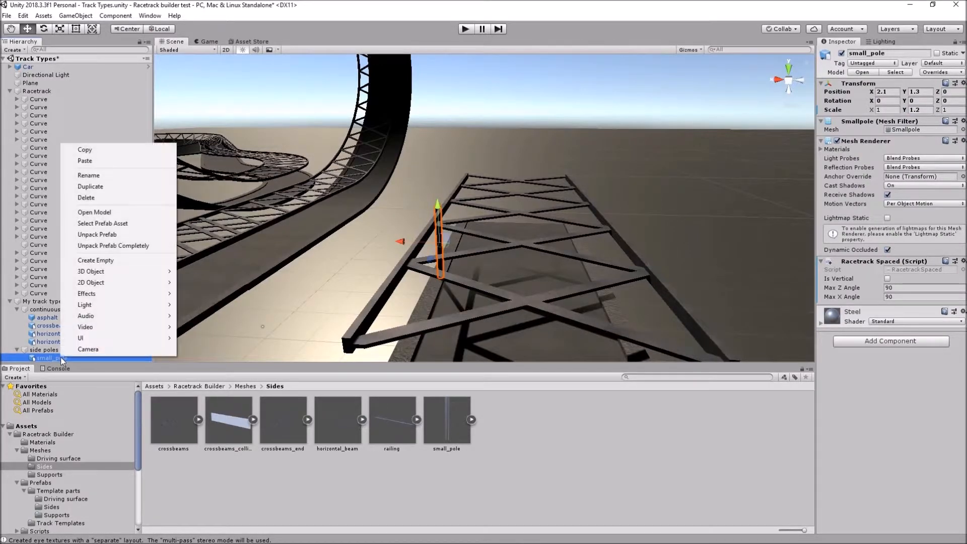
{"action": "left_click", "coordinate": [117, 188]}
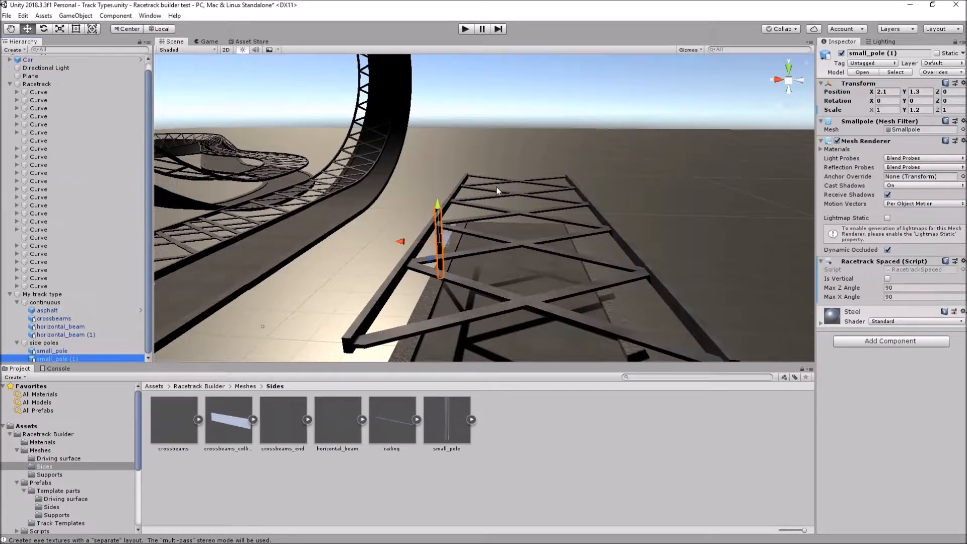
{"action": "left_click", "coordinate": [890, 91]}
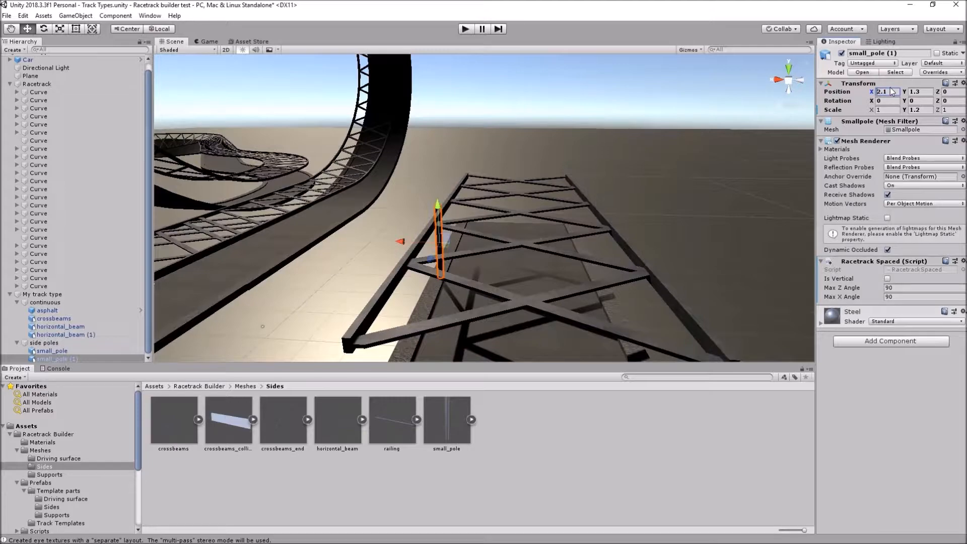
{"action": "type", "text": "-2.1"}
{"action": "left_click_drag", "start_coordinate": [703, 174], "coordinate": [259, 222], "text": "alt"}
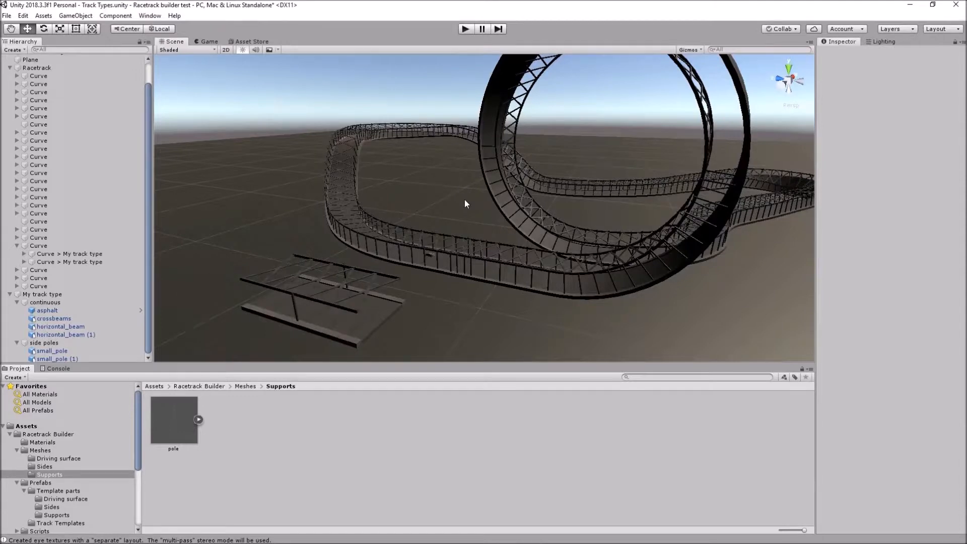
Set the Racetrack Spaced Max X Angle to 180 on both small poles
{"action": "left_click_drag", "start_coordinate": [520, 157], "coordinate": [555, 216], "text": "alt"}
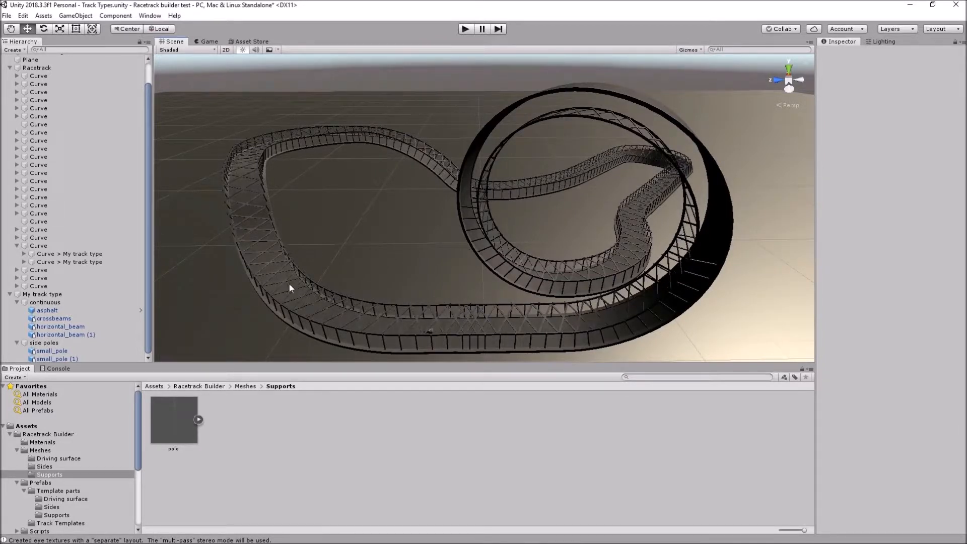
{"action": "left_click", "coordinate": [57, 351]}
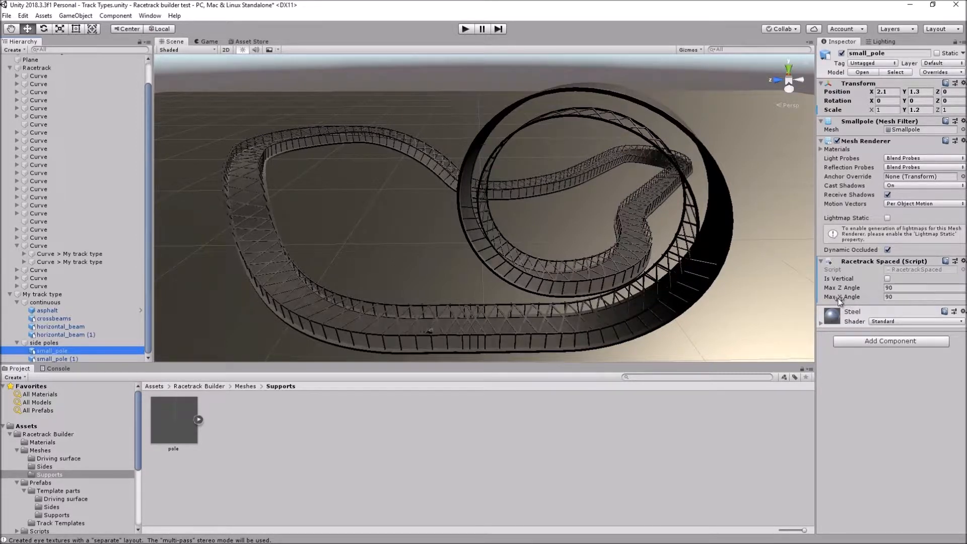
{"action": "left_click", "coordinate": [898, 297]}
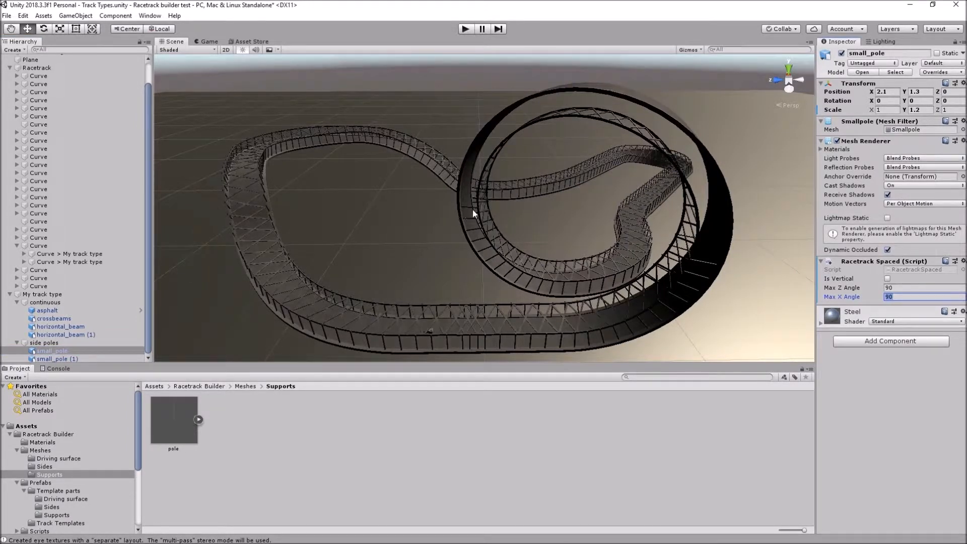
{"action": "left_click", "coordinate": [905, 297]}
{"action": "scroll", "coordinate": [604, 209], "scroll_direction": "up", "scroll_amount": 4}
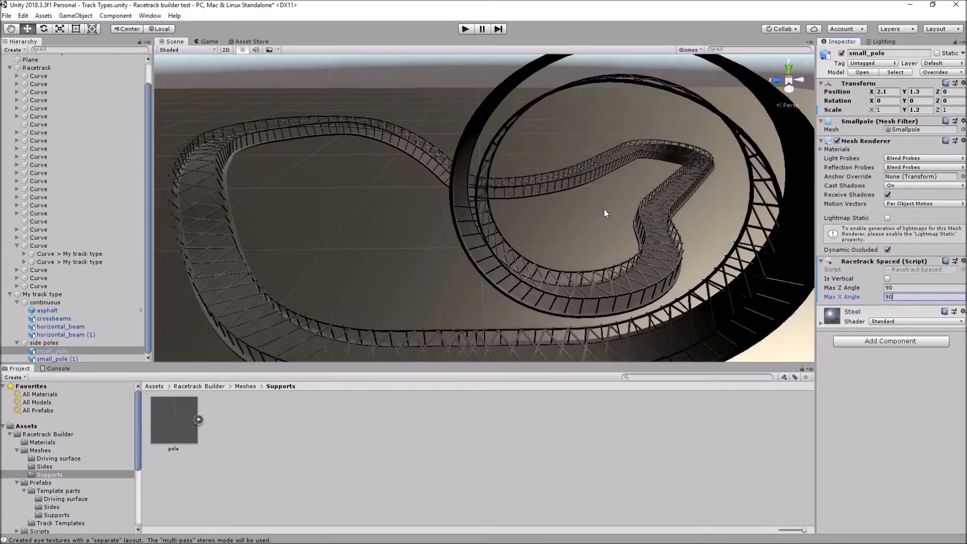
{"action": "scroll", "coordinate": [600, 204], "scroll_direction": "up", "scroll_amount": 3}
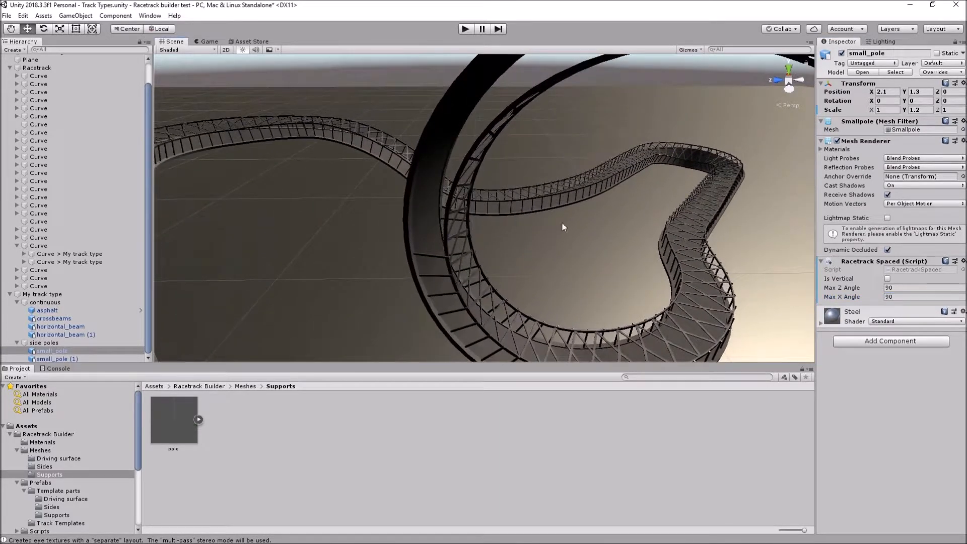
{"action": "left_click", "coordinate": [900, 297]}
{"action": "key", "text": "Tab"}
{"action": "left_click", "coordinate": [64, 356]}
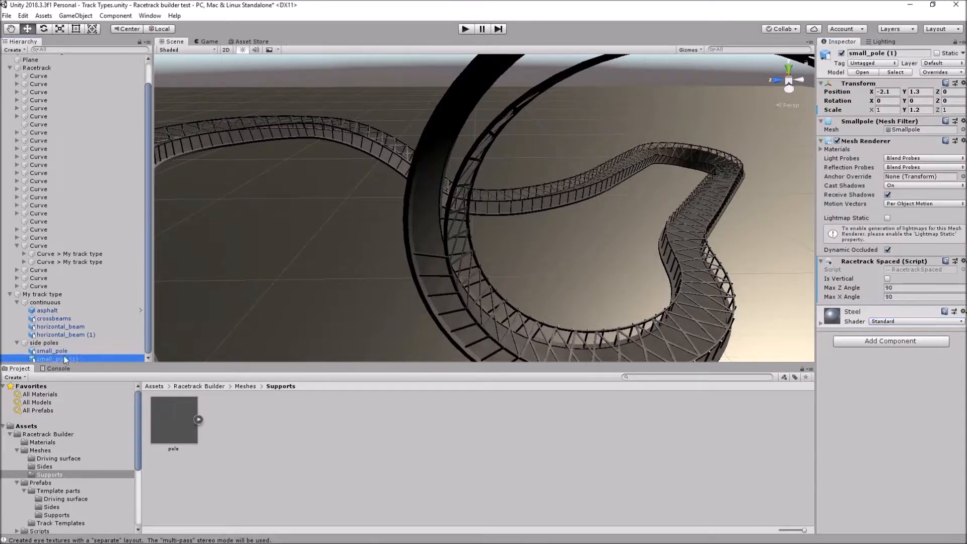
{"action": "left_click", "coordinate": [906, 297]}
{"action": "type", "text": "180"}
{"action": "key", "text": "Return"}
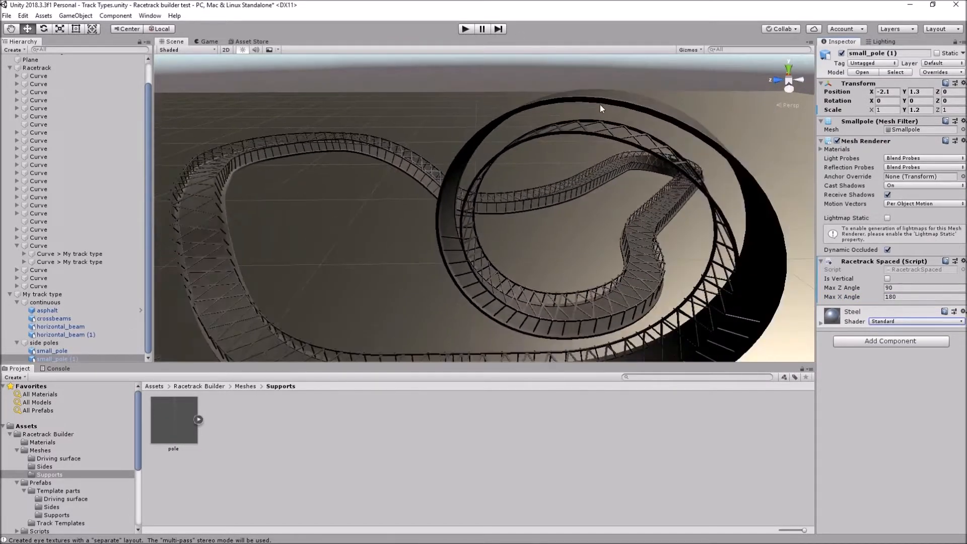
Update the meshes of the curve at the top of the loop and view the loop from the side
{"action": "left_click", "coordinate": [599, 101]}
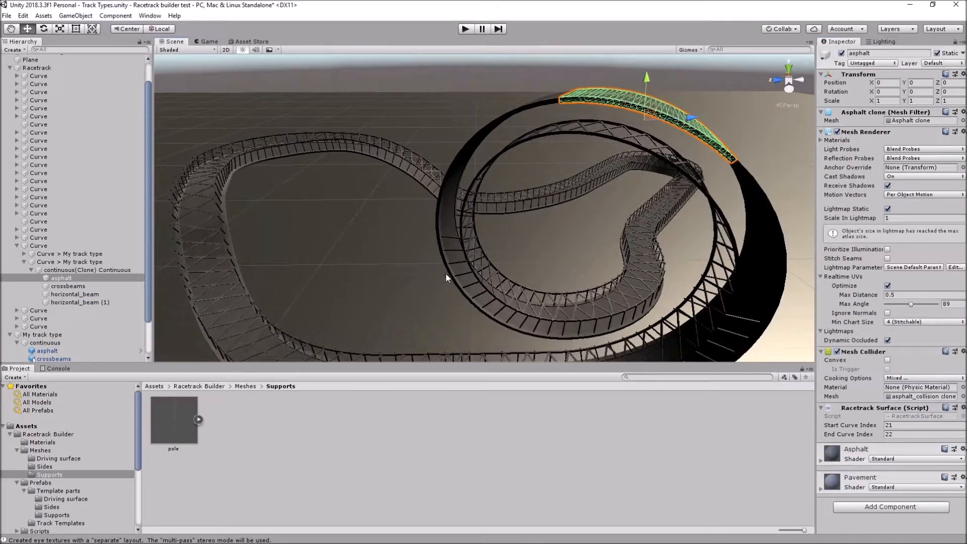
{"action": "left_click", "coordinate": [40, 246]}
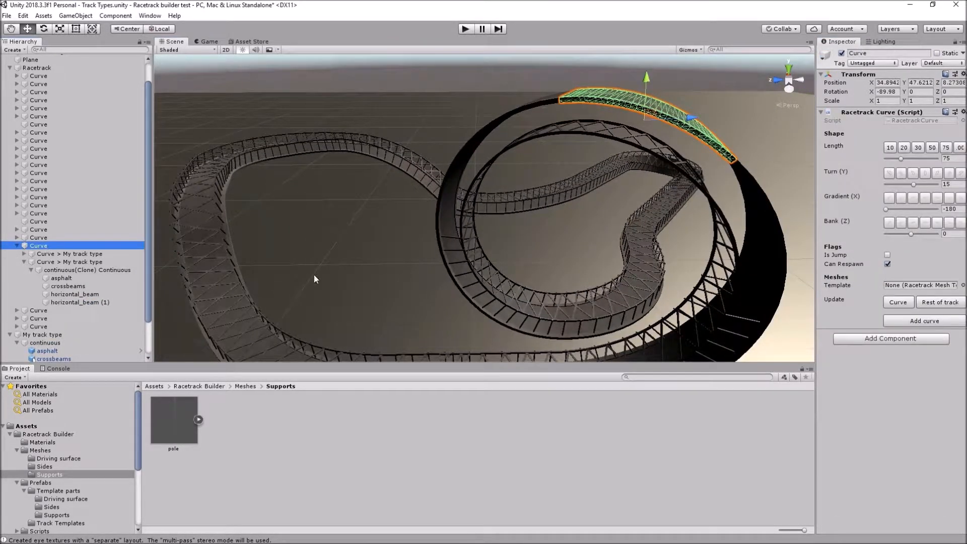
{"action": "left_click", "coordinate": [898, 303]}
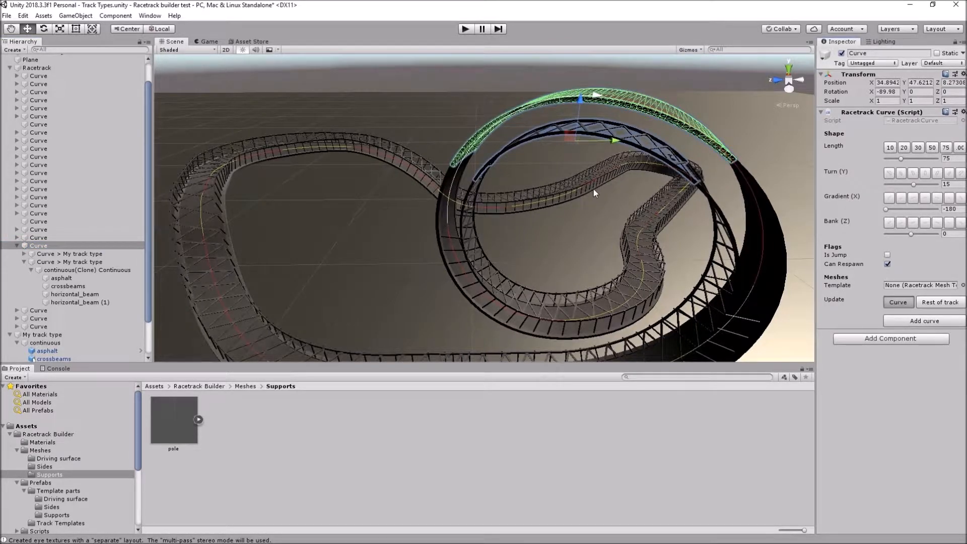
{"action": "scroll", "coordinate": [588, 213], "scroll_direction": "down", "scroll_amount": 4}
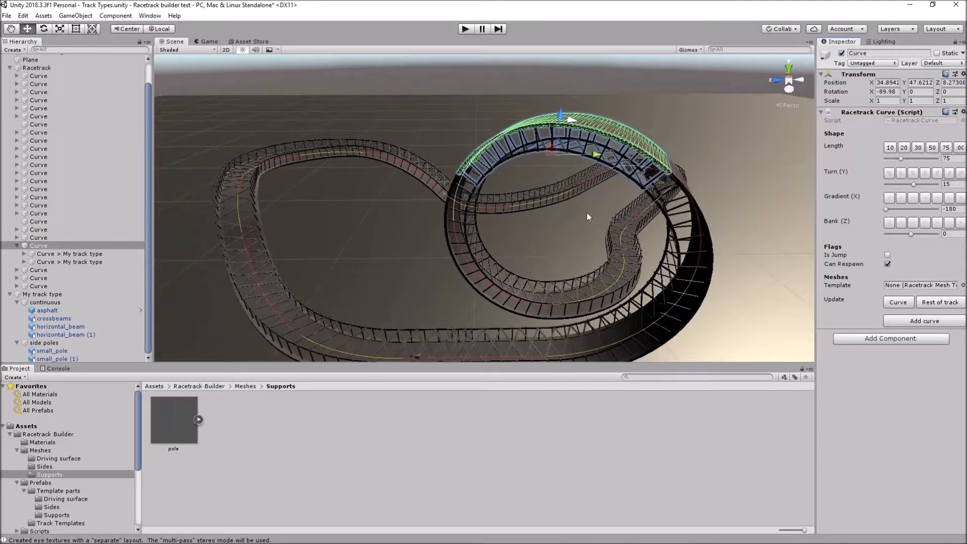
{"action": "left_click", "coordinate": [718, 308]}
{"action": "left_click_drag", "start_coordinate": [717, 305], "coordinate": [627, 302], "text": "alt"}
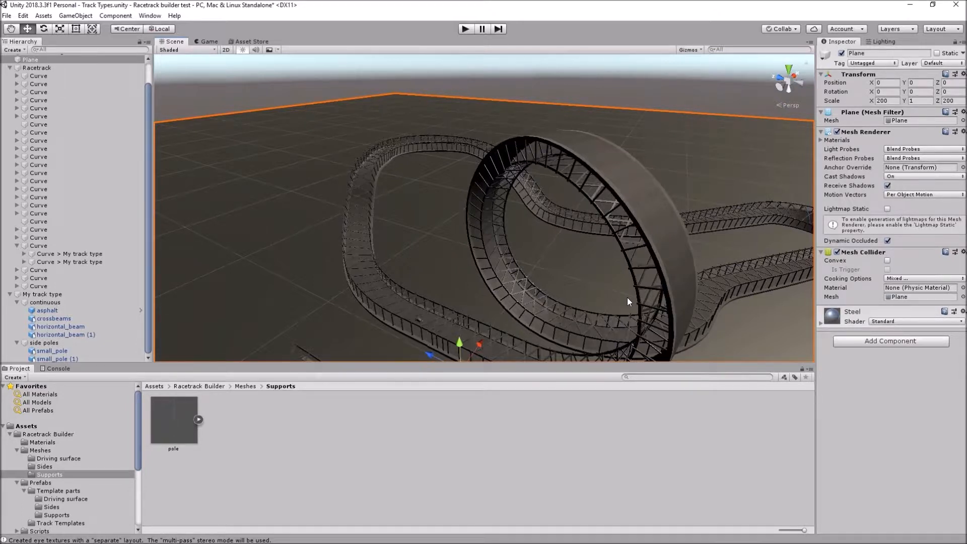
Create an empty child object named "support poles" under My track type
{"action": "middle_click_drag", "start_coordinate": [437, 286], "coordinate": [462, 156]}
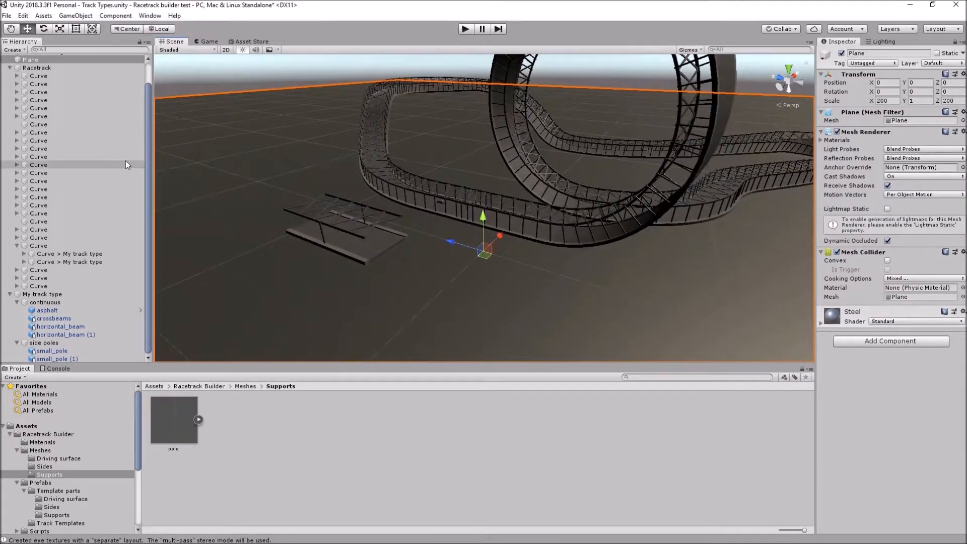
{"action": "right_click", "coordinate": [37, 298]}
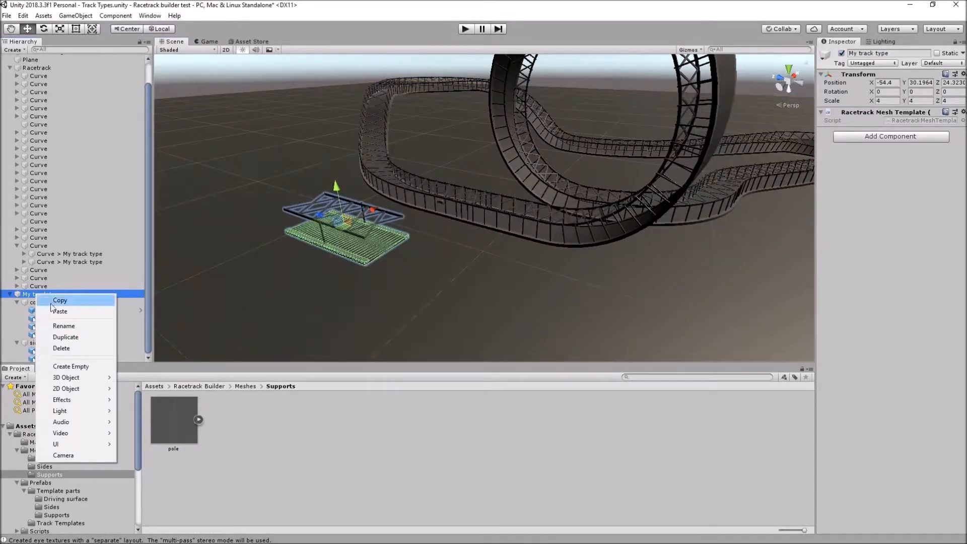
{"action": "left_click", "coordinate": [75, 368]}
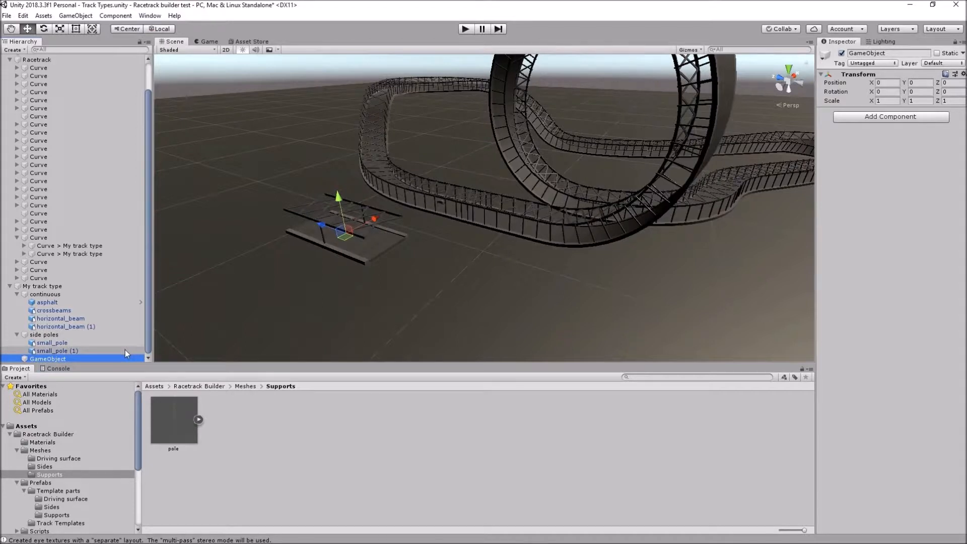
{"action": "key", "text": "F2"}
{"action": "type", "text": "support"}
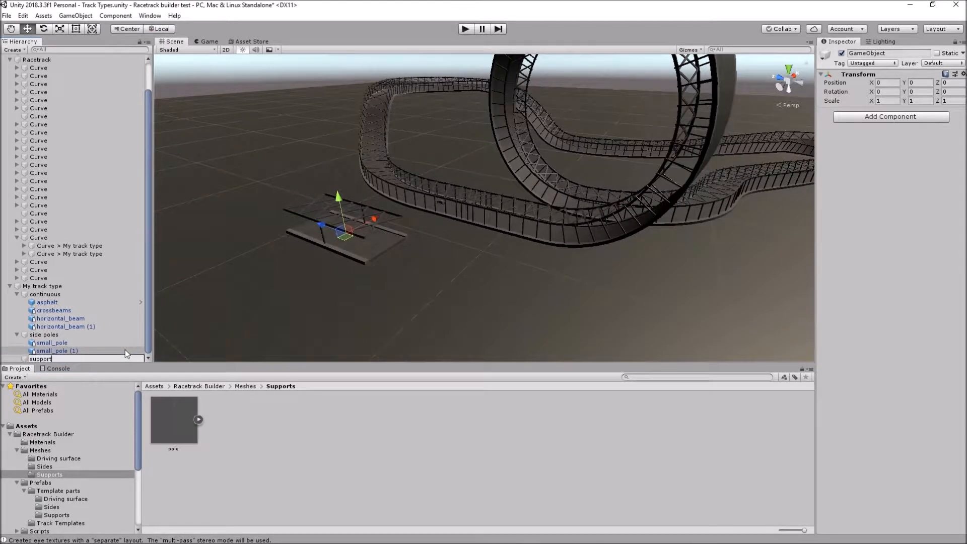
{"action": "type", "text": " poles"}
{"action": "key", "text": "BackSpace"}
{"action": "key", "text": "BackSpace"}
{"action": "key", "text": "BackSpace"}
{"action": "key", "text": "BackSpace"}
{"action": "key", "text": "BackSpace"}
{"action": "type", "text": "poles"}
{"action": "key", "text": "Return"}
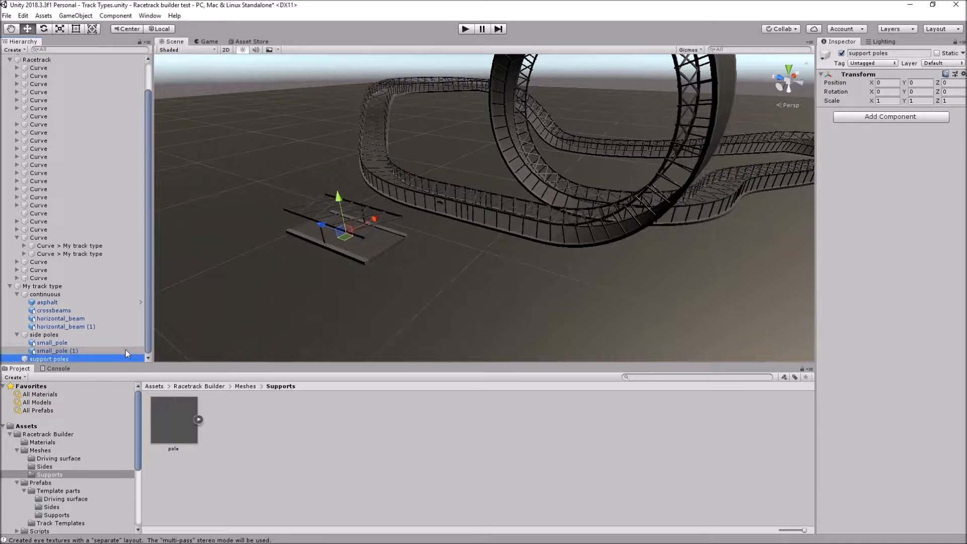
Add a Racetrack Spacing Group component to support poles with spacing before 20 and spacing after 20
{"action": "left_click", "coordinate": [879, 113]}
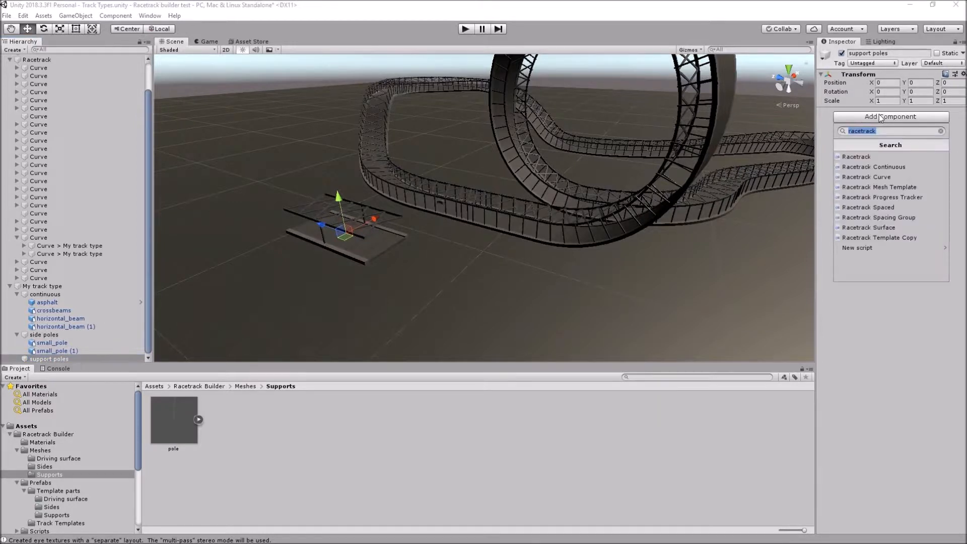
{"action": "left_click", "coordinate": [894, 219]}
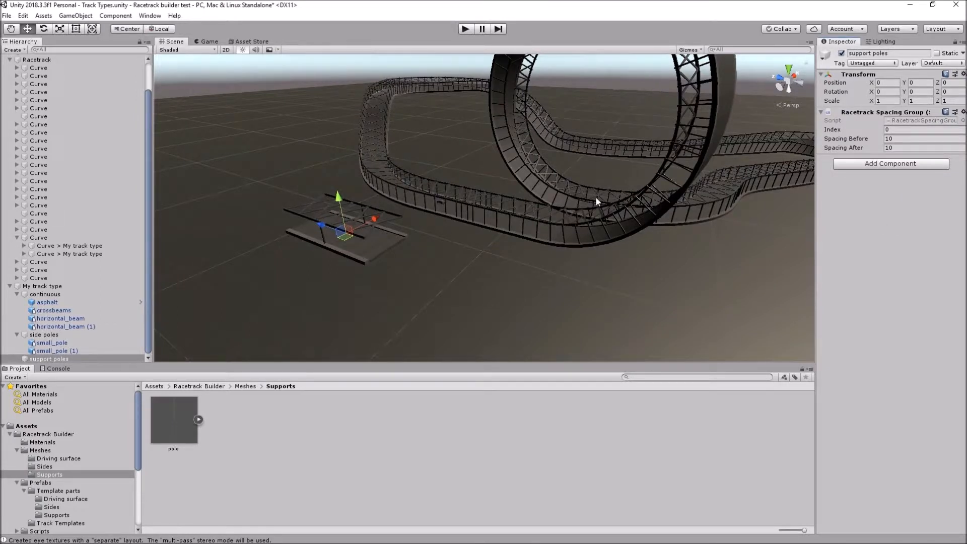
{"action": "left_click", "coordinate": [907, 139]}
{"action": "type", "text": "20"}
{"action": "key", "text": "Tab"}
{"action": "type", "text": "20"}
{"action": "key", "text": "Tab"}
Add the pole mesh from the Supports folder as a child of support poles and set its X and Z scale to 0.5
{"action": "left_click", "coordinate": [49, 475]}
{"action": "left_click_drag", "start_coordinate": [176, 422], "coordinate": [59, 358]}
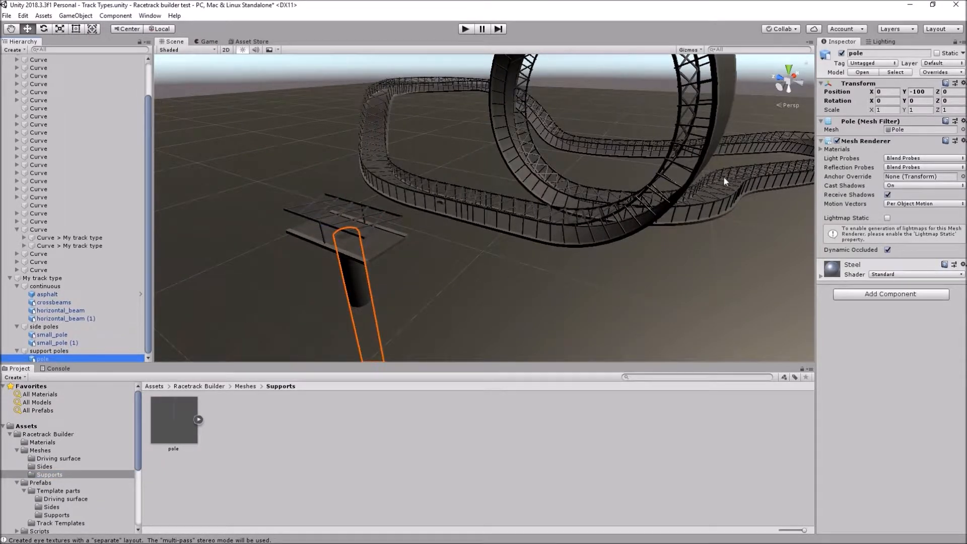
{"action": "left_click_drag", "start_coordinate": [680, 282], "coordinate": [602, 245], "text": "alt"}
{"action": "left_click", "coordinate": [883, 111]}
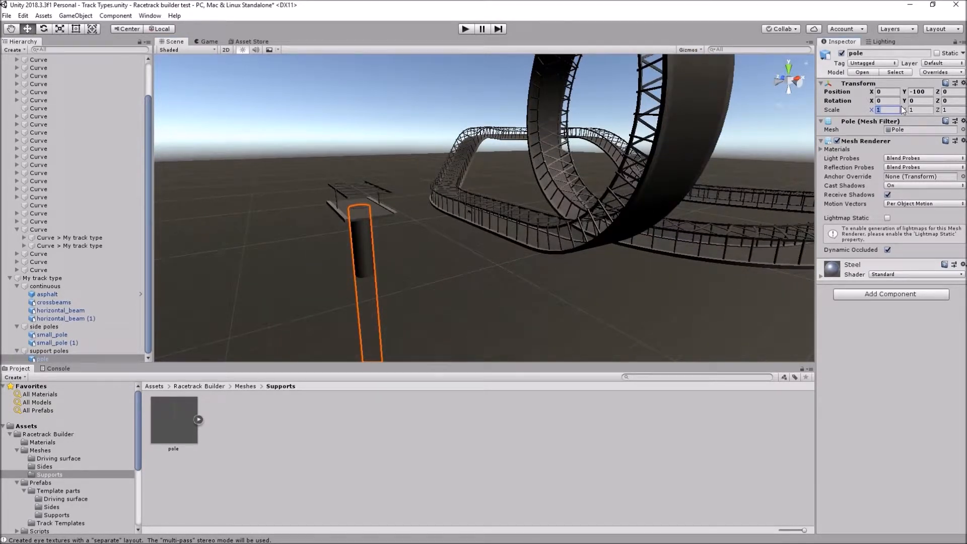
{"action": "type", "text": "0.5"}
{"action": "key", "text": "Tab"}
{"action": "key", "text": "Tab"}
{"action": "type", "text": "0.5"}
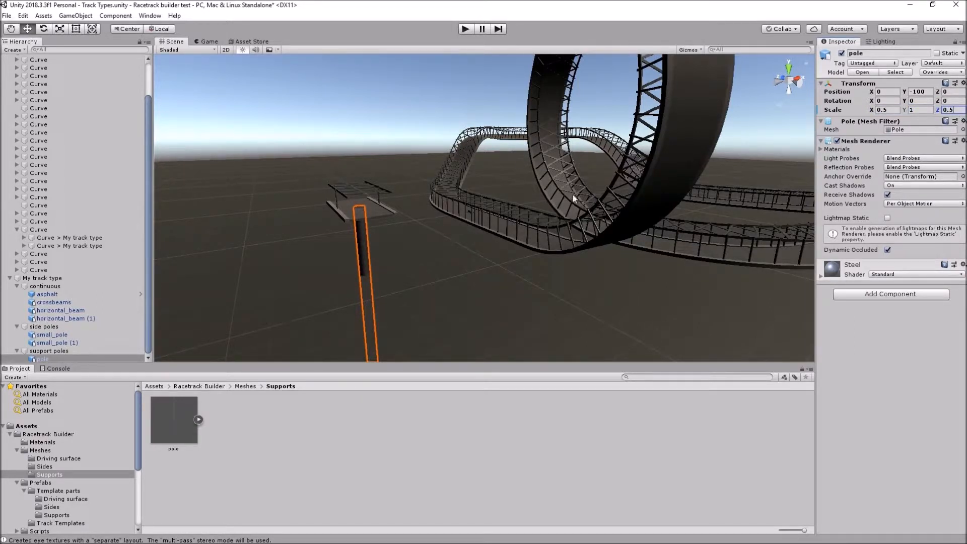
Lower the support pole to Y position -100.2 so its top sits beneath the asphalt surface
{"action": "left_click", "coordinate": [786, 90]}
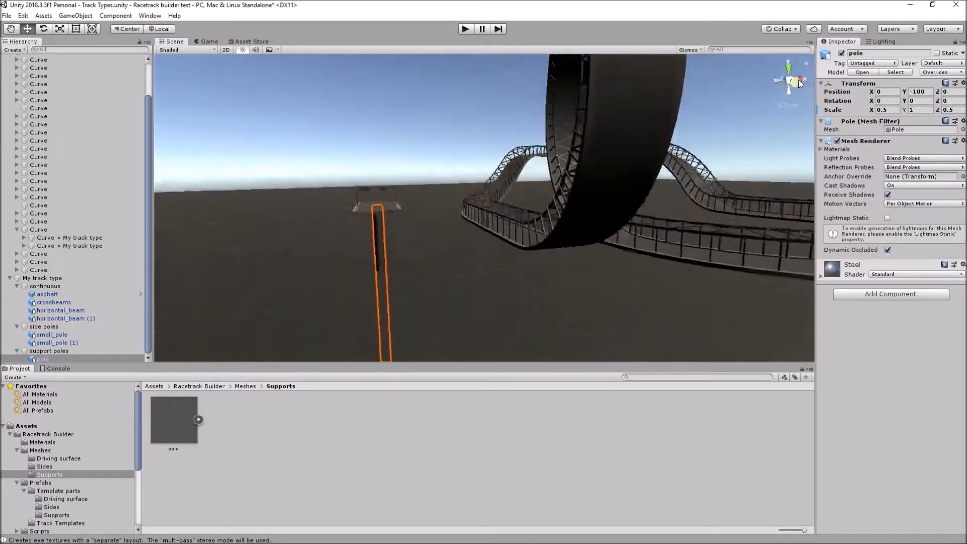
{"action": "left_click", "coordinate": [789, 80]}
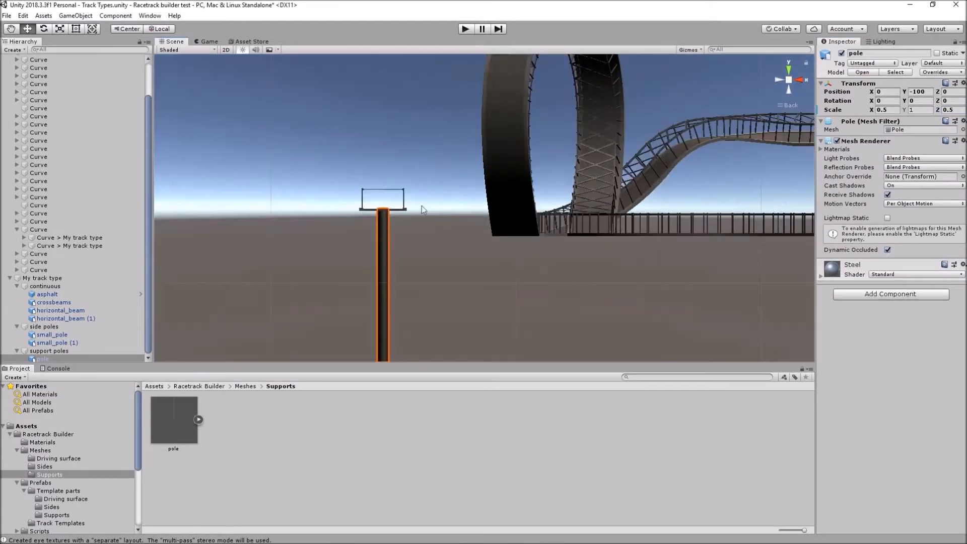
{"action": "scroll", "coordinate": [391, 225], "scroll_direction": "up", "scroll_amount": 5}
{"action": "middle_click_drag", "start_coordinate": [393, 205], "coordinate": [558, 202]}
{"action": "scroll", "coordinate": [495, 226], "scroll_direction": "up", "scroll_amount": 12}
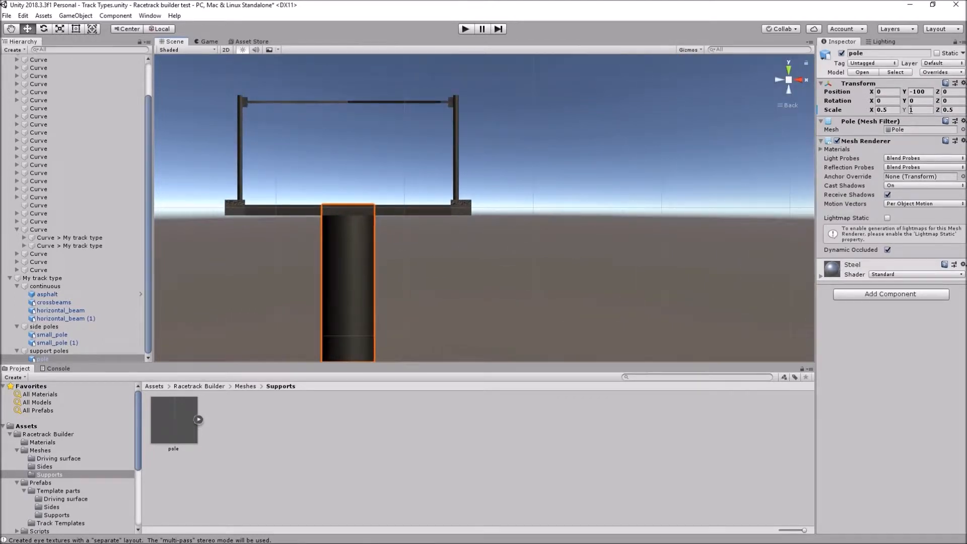
{"action": "left_click", "coordinate": [925, 94]}
{"action": "key", "text": "End"}
{"action": "type", "text": ".2"}
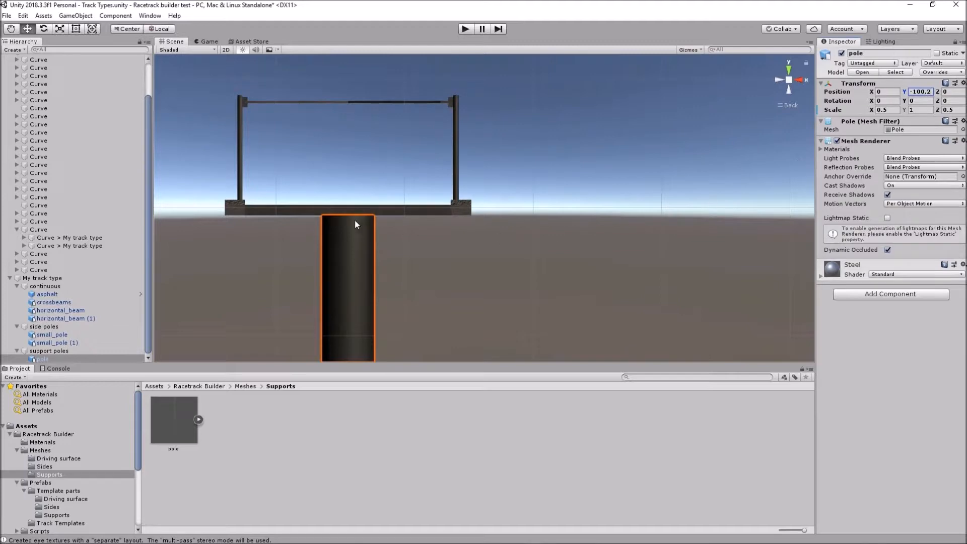
{"action": "left_click", "coordinate": [789, 80]}
{"action": "left_click_drag", "start_coordinate": [494, 180], "coordinate": [562, 228], "text": "alt"}
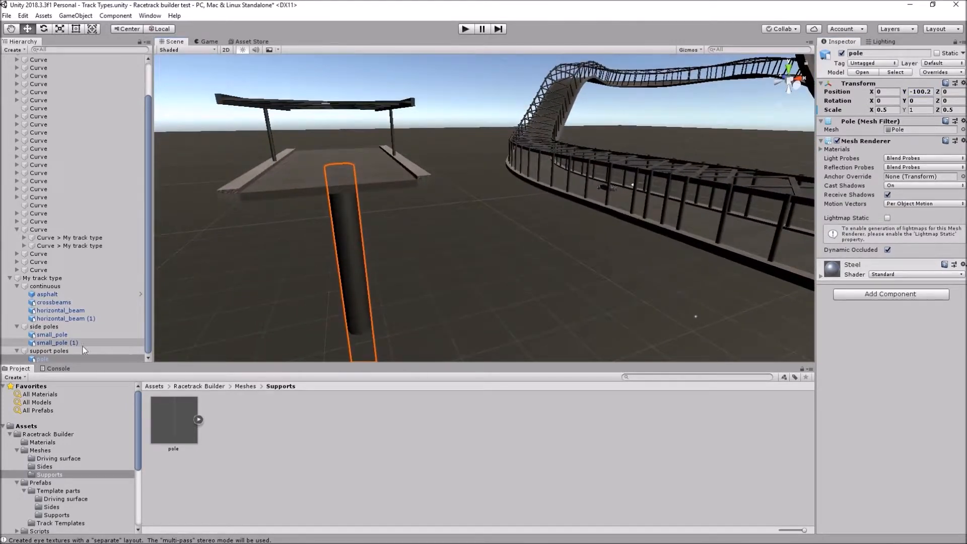
Add a Racetrack Spaced component to the support pole and update the whole racetrack
{"action": "left_click", "coordinate": [897, 295]}
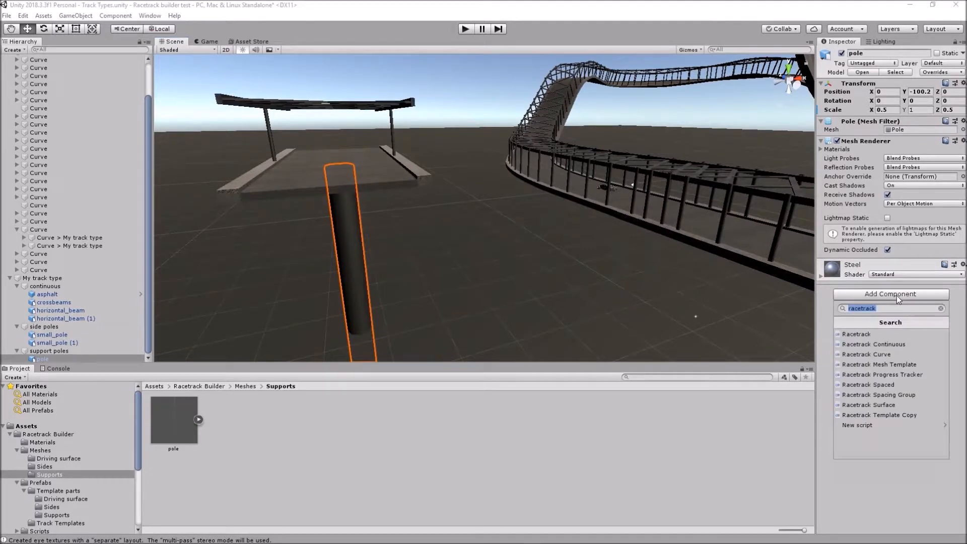
{"action": "left_click", "coordinate": [903, 384]}
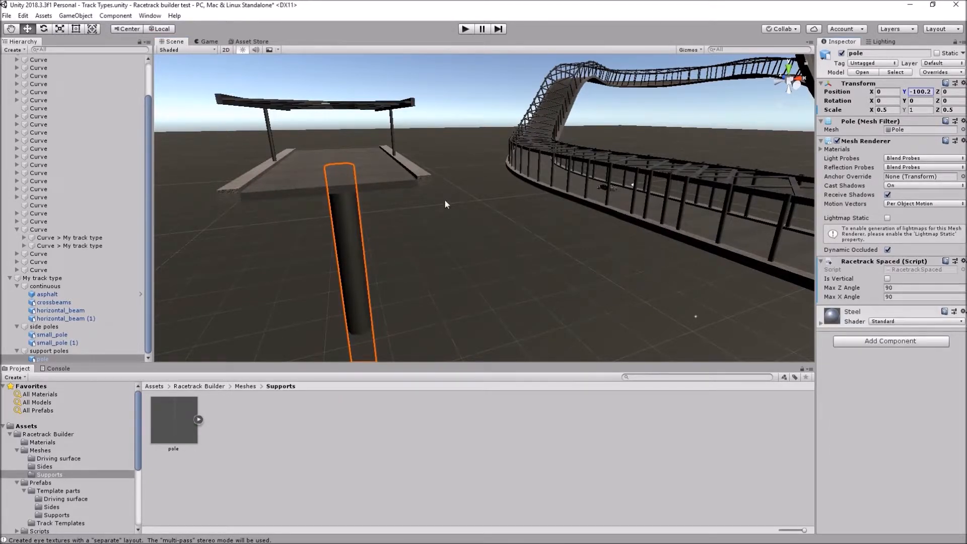
{"action": "left_click_drag", "start_coordinate": [510, 217], "coordinate": [576, 250], "text": "alt"}
{"action": "middle_click_drag", "start_coordinate": [541, 256], "coordinate": [564, 296]}
{"action": "scroll", "coordinate": [39, 99], "scroll_direction": "up", "scroll_amount": 4}
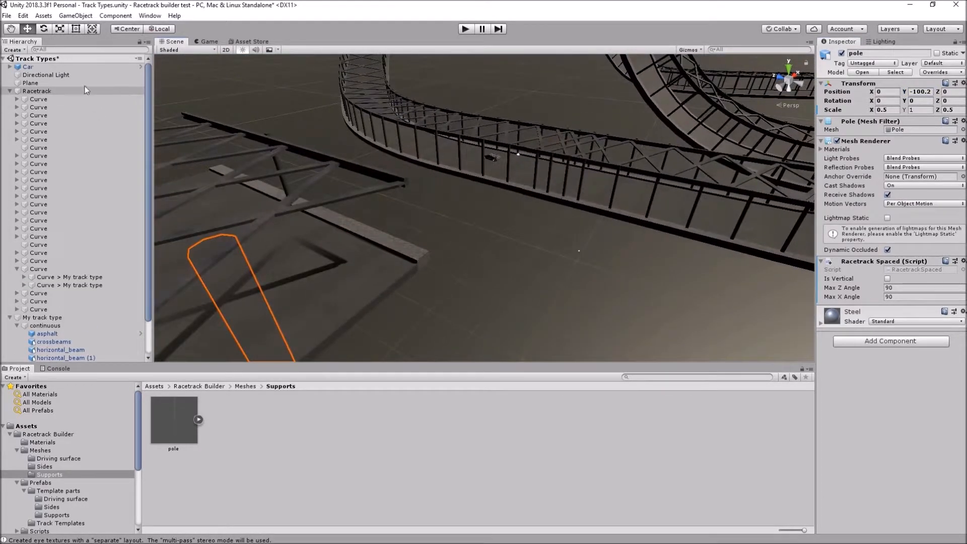
{"action": "left_click", "coordinate": [39, 99]}
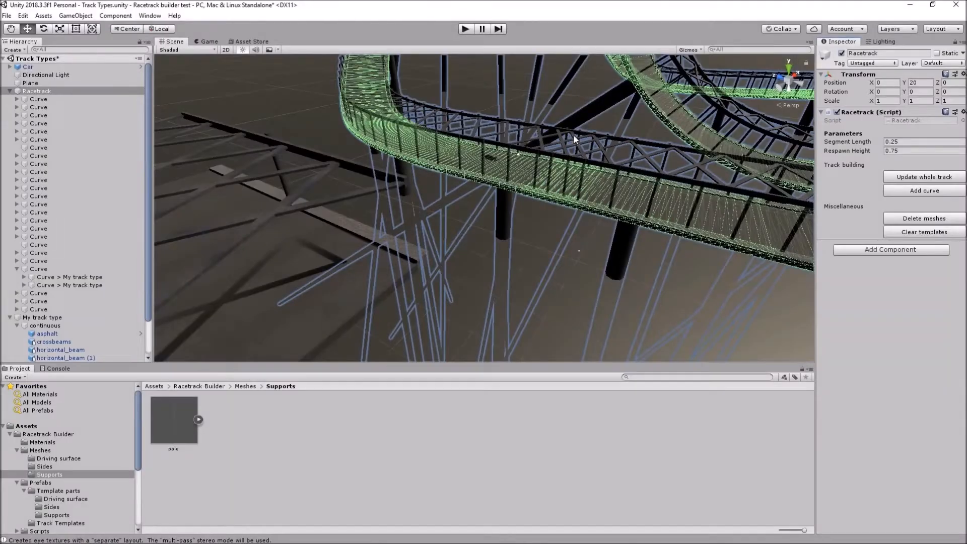
Examine the orientation of the support poles along the racetrack's curves, slopes and loop
{"action": "middle_click_drag", "start_coordinate": [574, 135], "coordinate": [654, 285]}
{"action": "scroll", "coordinate": [546, 126], "scroll_direction": "down", "scroll_amount": 6}
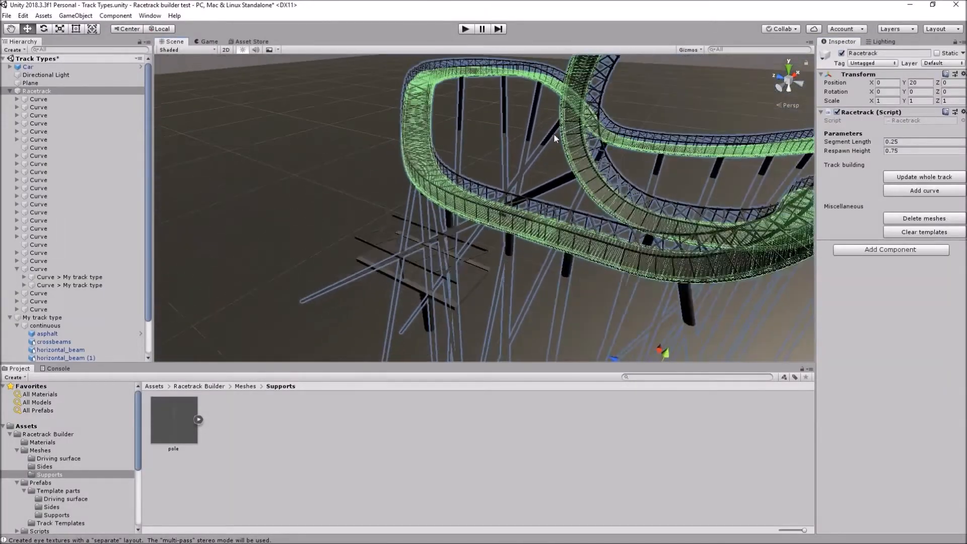
{"action": "left_click", "coordinate": [696, 122]}
{"action": "middle_click_drag", "start_coordinate": [742, 209], "coordinate": [529, 145]}
{"action": "scroll", "coordinate": [561, 205], "scroll_direction": "down", "scroll_amount": 1}
{"action": "scroll", "coordinate": [562, 204], "scroll_direction": "down", "scroll_amount": 3}
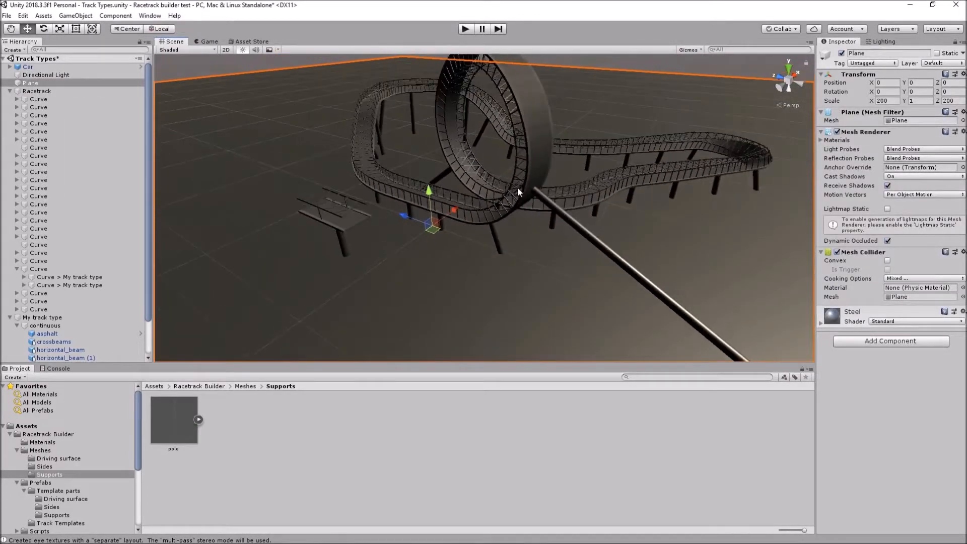
{"action": "scroll", "coordinate": [503, 200], "scroll_direction": "up", "scroll_amount": 3}
{"action": "middle_click_drag", "start_coordinate": [366, 125], "coordinate": [583, 244]}
{"action": "left_click_drag", "start_coordinate": [474, 214], "coordinate": [599, 164], "text": "alt"}
{"action": "middle_click_drag", "start_coordinate": [437, 214], "coordinate": [626, 199]}
{"action": "scroll", "coordinate": [509, 235], "scroll_direction": "up", "scroll_amount": 3}
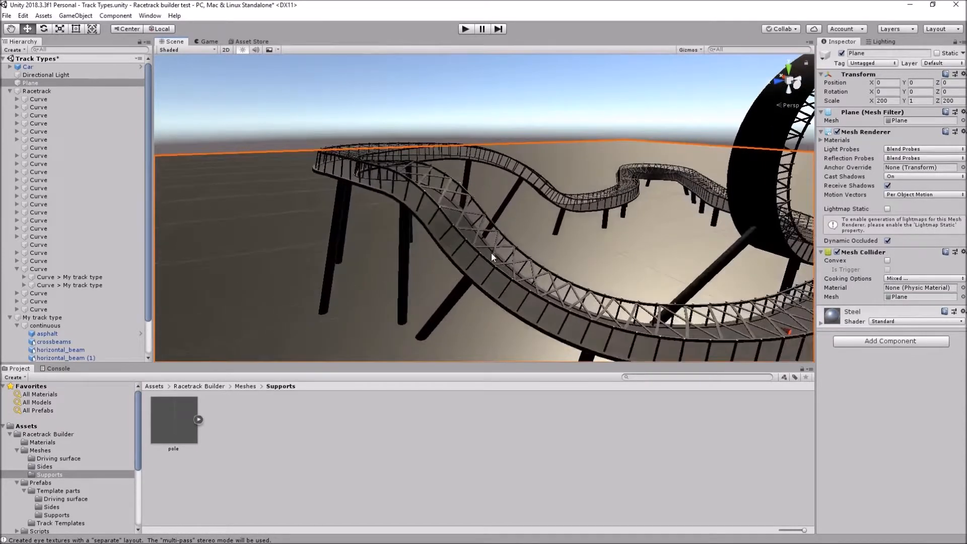
{"action": "left_click_drag", "start_coordinate": [492, 253], "coordinate": [701, 124], "text": "alt"}
{"action": "scroll", "coordinate": [590, 215], "scroll_direction": "up", "scroll_amount": 6}
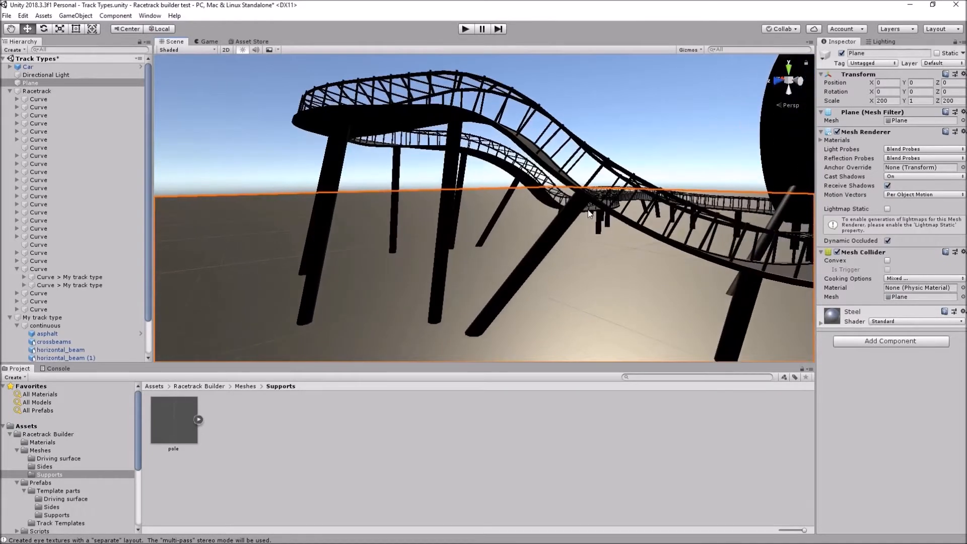
{"action": "left_click_drag", "start_coordinate": [687, 184], "coordinate": [583, 265], "text": "alt"}
{"action": "left_click_drag", "start_coordinate": [715, 170], "coordinate": [713, 192], "text": "alt"}
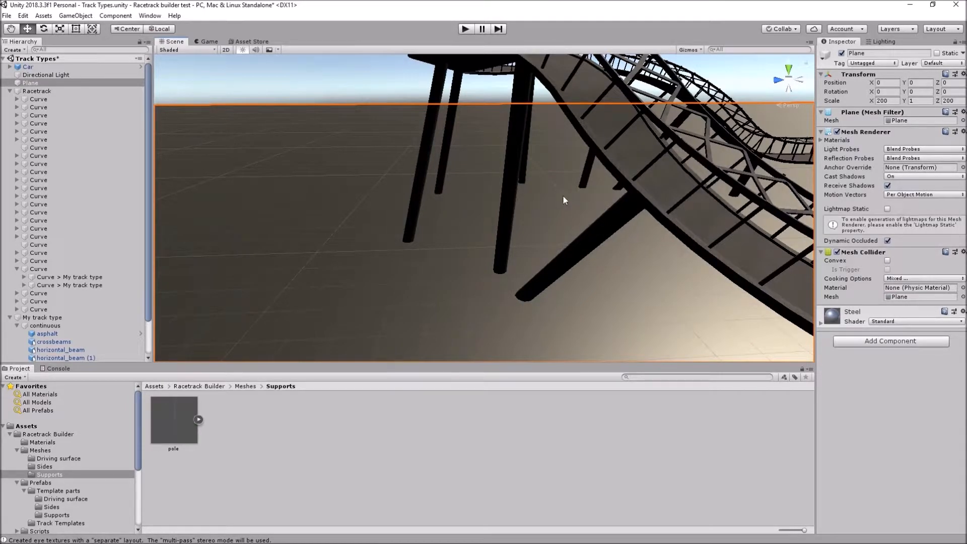
{"action": "scroll", "coordinate": [585, 247], "scroll_direction": "down", "scroll_amount": 5}
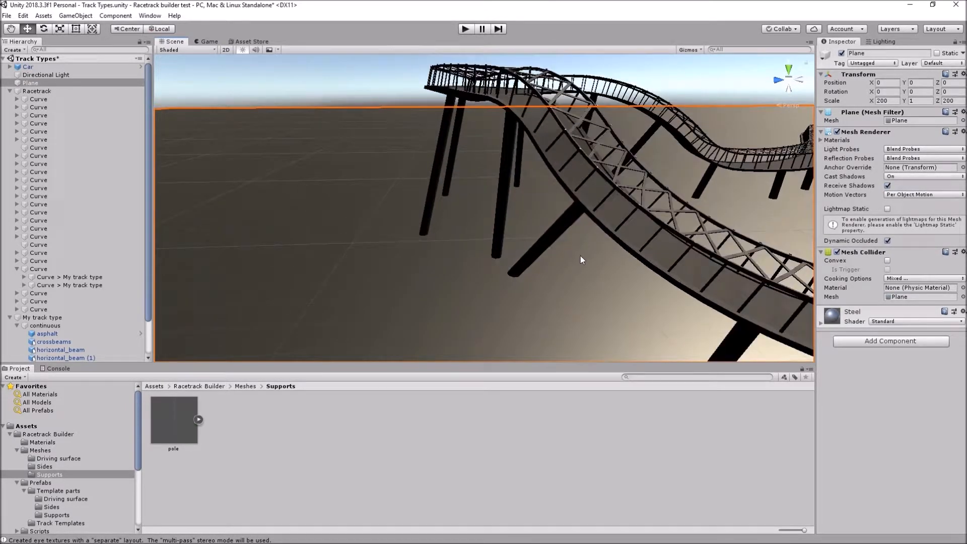
{"action": "scroll", "coordinate": [76, 252], "scroll_direction": "down", "scroll_amount": 3}
Enable Is Vertical on the support pole's Racetrack Spaced component and update the whole track
{"action": "left_click", "coordinate": [42, 359]}
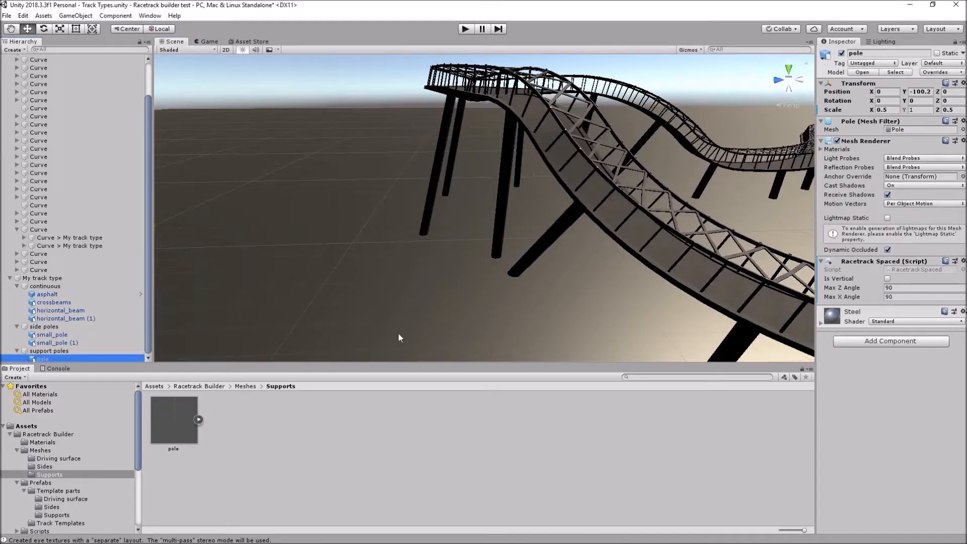
{"action": "left_click", "coordinate": [888, 279]}
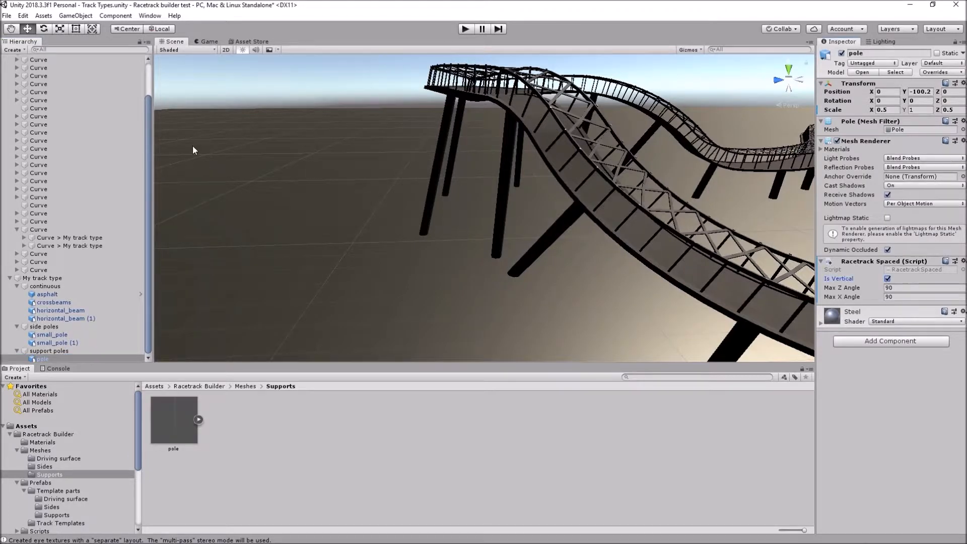
{"action": "scroll", "coordinate": [50, 81], "scroll_direction": "up", "scroll_amount": 3}
{"action": "left_click", "coordinate": [35, 91]}
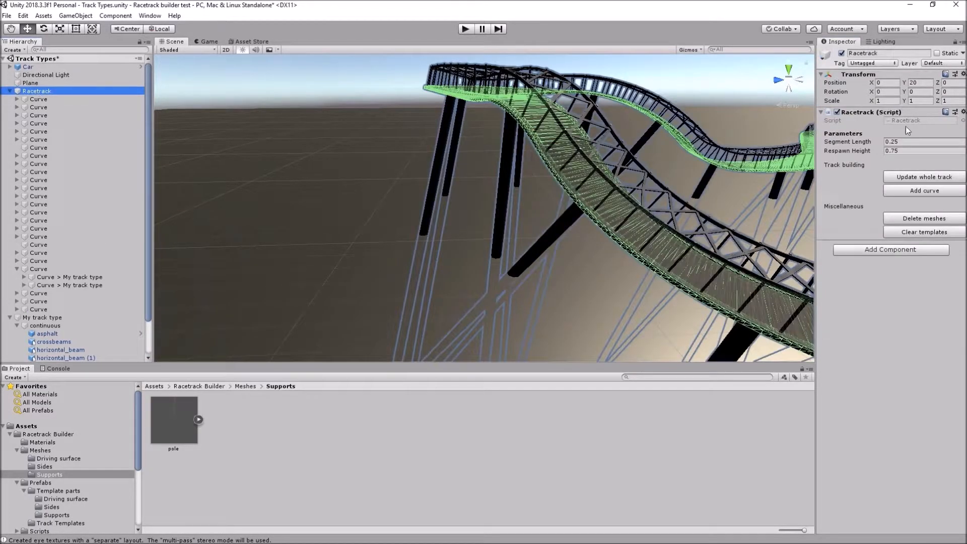
{"action": "left_click", "coordinate": [938, 177]}
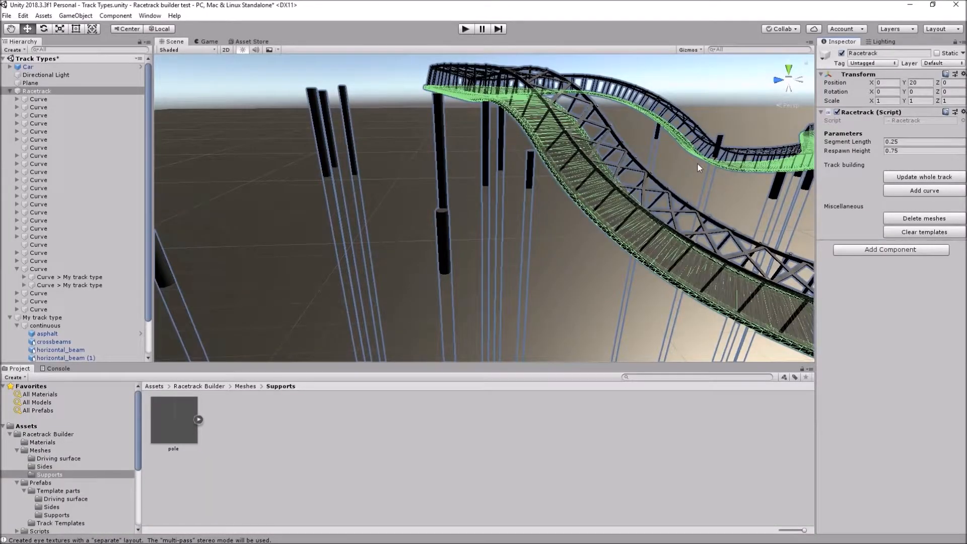
Examine the placement of the vertical support poles relative to the track and the My track type template
{"action": "scroll", "coordinate": [510, 158], "scroll_direction": "down", "scroll_amount": 4}
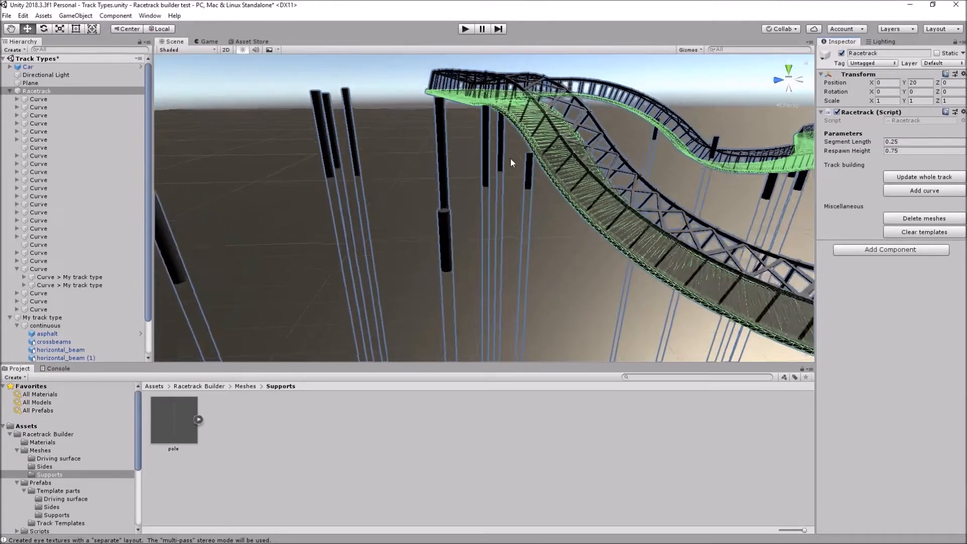
{"action": "mouse_move", "coordinate": [386, 112]}
{"action": "left_mouse_down", "text": "alt"}
{"action": "mouse_move", "coordinate": [419, 187]}
{"action": "mouse_move", "coordinate": [459, 212]}
{"action": "mouse_move", "coordinate": [391, 148]}
{"action": "mouse_move", "coordinate": [379, 122]}
{"action": "left_mouse_up", "text": "alt"}
{"action": "left_click_drag", "start_coordinate": [565, 244], "coordinate": [644, 165], "text": "alt"}
{"action": "left_click_drag", "start_coordinate": [760, 204], "coordinate": [468, 265], "text": "alt"}
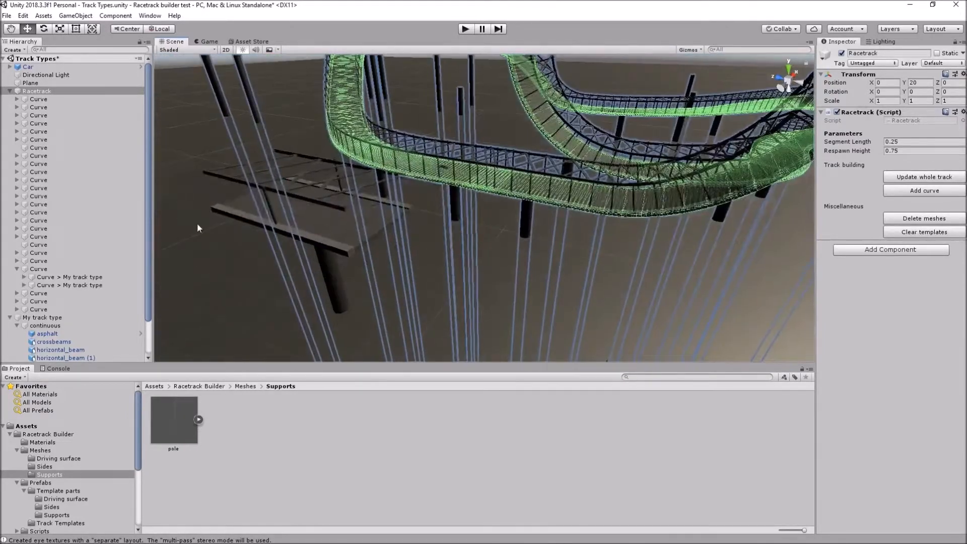
{"action": "left_click", "coordinate": [417, 219]}
{"action": "left_click_drag", "start_coordinate": [416, 219], "coordinate": [508, 238], "text": "alt"}
{"action": "left_click_drag", "start_coordinate": [512, 282], "coordinate": [554, 258], "text": "alt"}
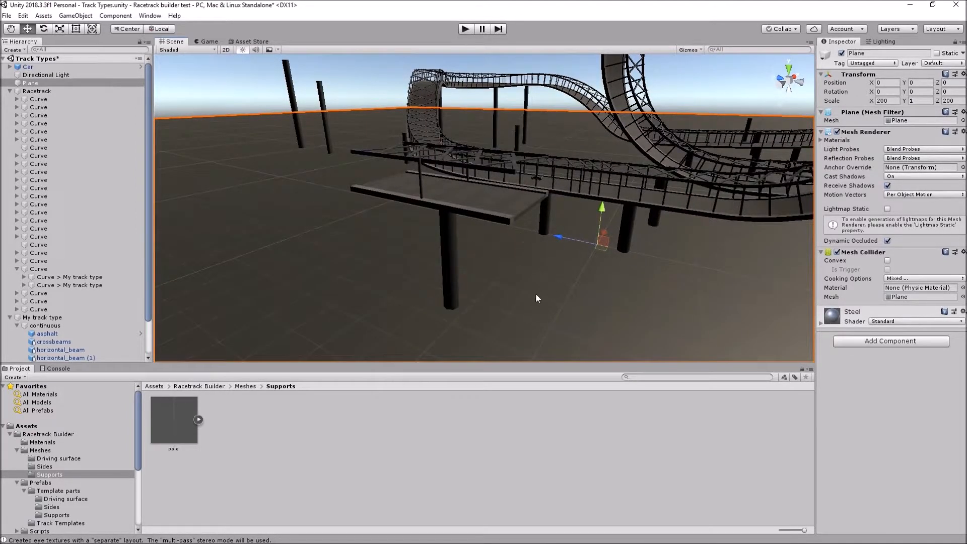
{"action": "middle_click_drag", "start_coordinate": [508, 262], "coordinate": [583, 262]}
{"action": "scroll", "coordinate": [584, 256], "scroll_direction": "down", "scroll_amount": 3}
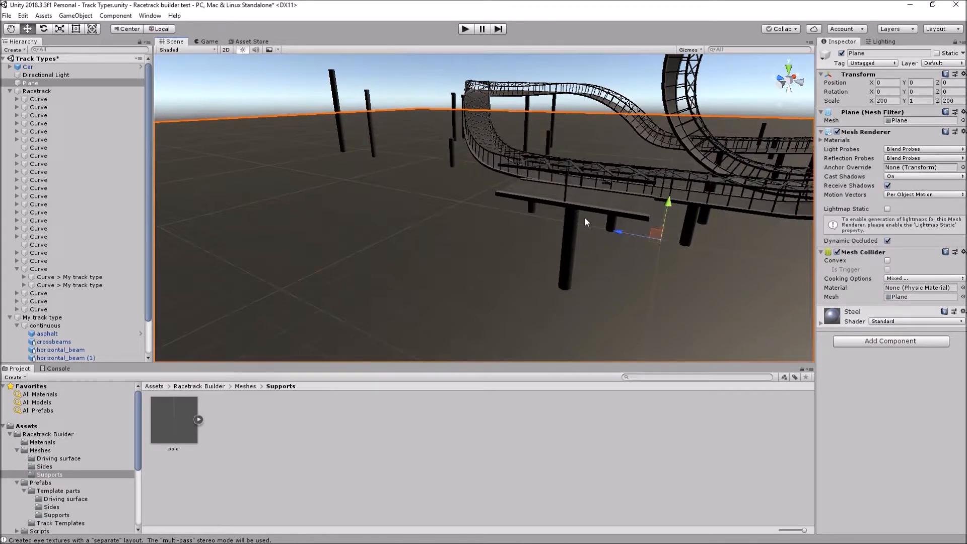
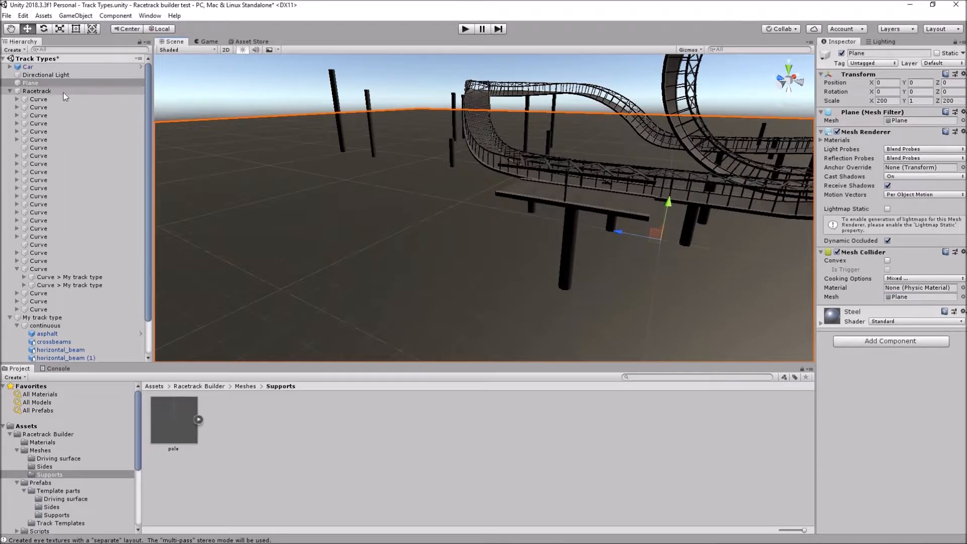
Raise the My track type template high above the ground plane to a Y position of about 417.1
{"action": "scroll", "coordinate": [83, 232], "scroll_direction": "down", "scroll_amount": 2}
{"action": "left_click", "coordinate": [42, 278]}
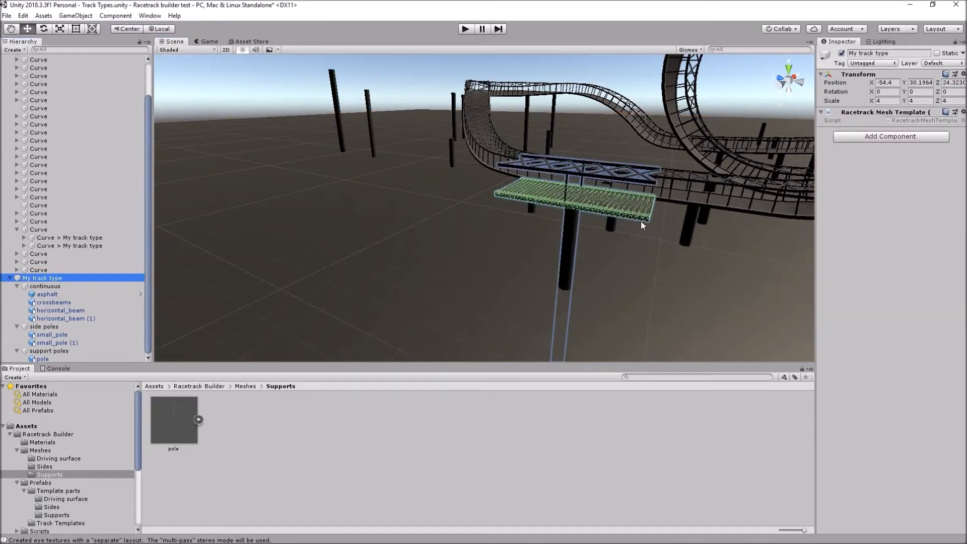
{"action": "scroll", "coordinate": [639, 224], "scroll_direction": "down", "scroll_amount": 5}
{"action": "middle_click_drag", "start_coordinate": [533, 267], "coordinate": [539, 174]}
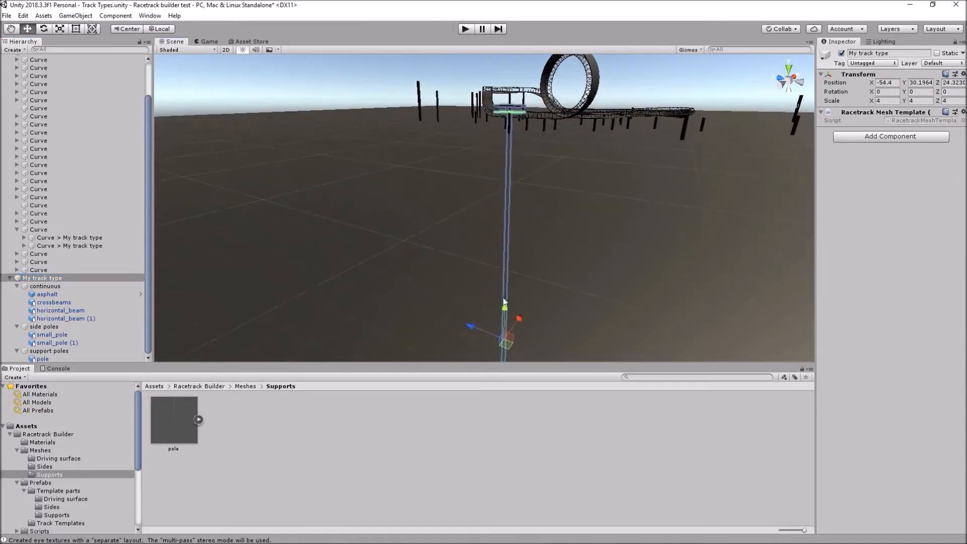
{"action": "left_click_drag", "start_coordinate": [505, 313], "coordinate": [510, 80]}
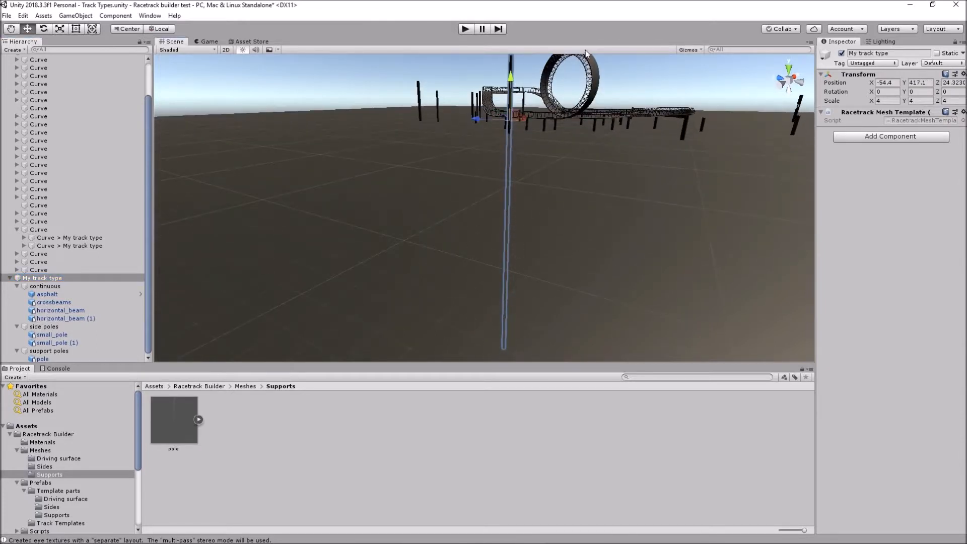
{"action": "left_click_drag", "start_coordinate": [579, 192], "coordinate": [604, 247], "text": "alt"}
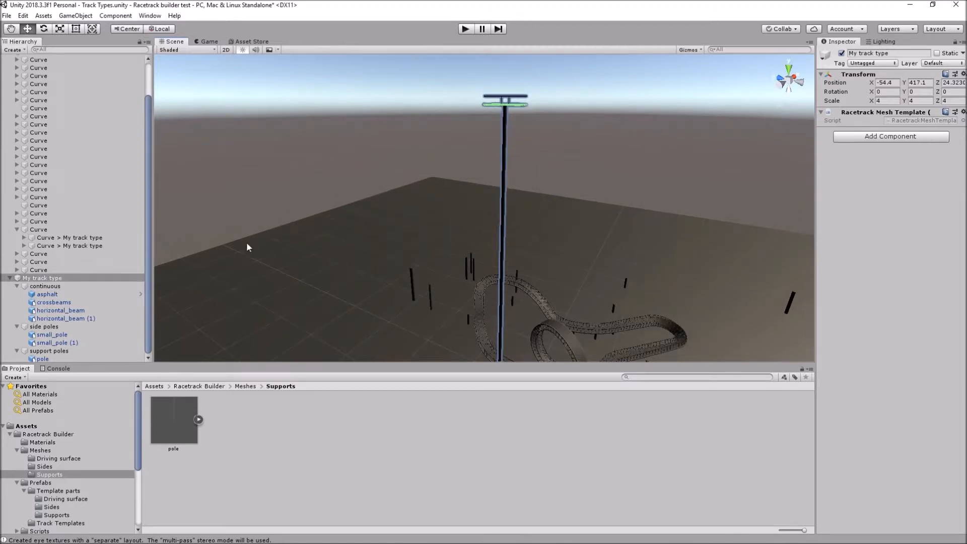
Set the My track type template's X rotation to 45
{"action": "left_click", "coordinate": [886, 91]}
{"action": "type", "text": "45"}
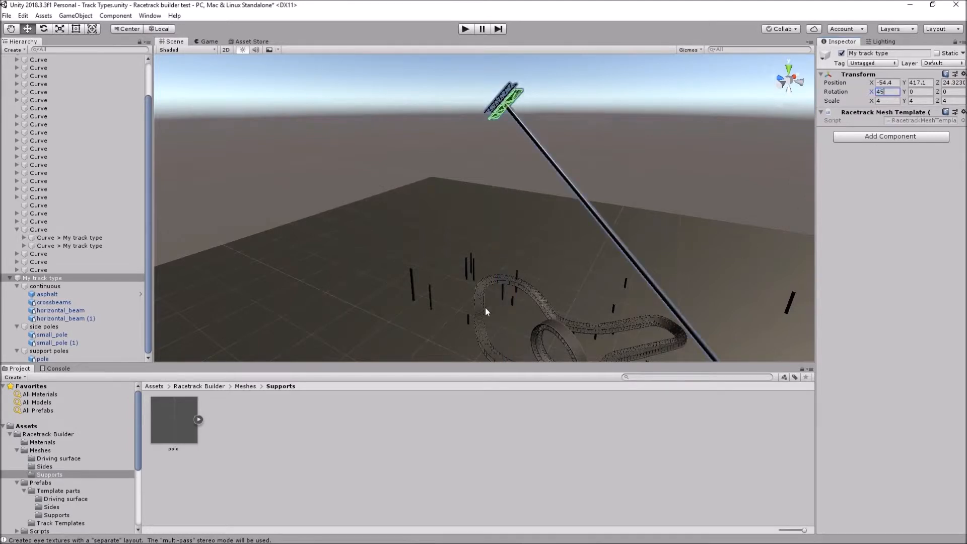
{"action": "left_click_drag", "start_coordinate": [485, 308], "coordinate": [590, 234], "text": "alt"}
{"action": "left_click_drag", "start_coordinate": [747, 201], "coordinate": [643, 179], "text": "alt"}
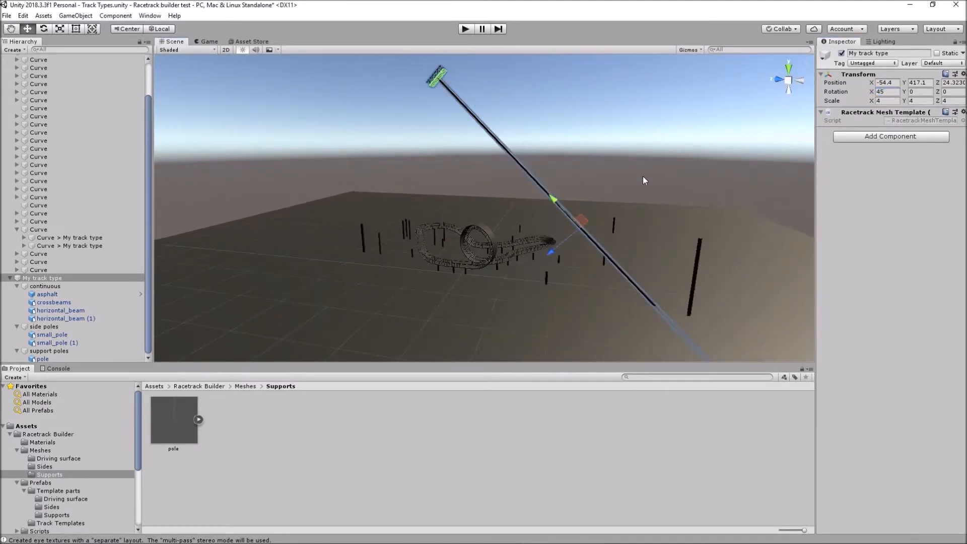
Set the support pole's X rotation to -45 to counter the template's tilt
{"action": "left_click", "coordinate": [44, 359]}
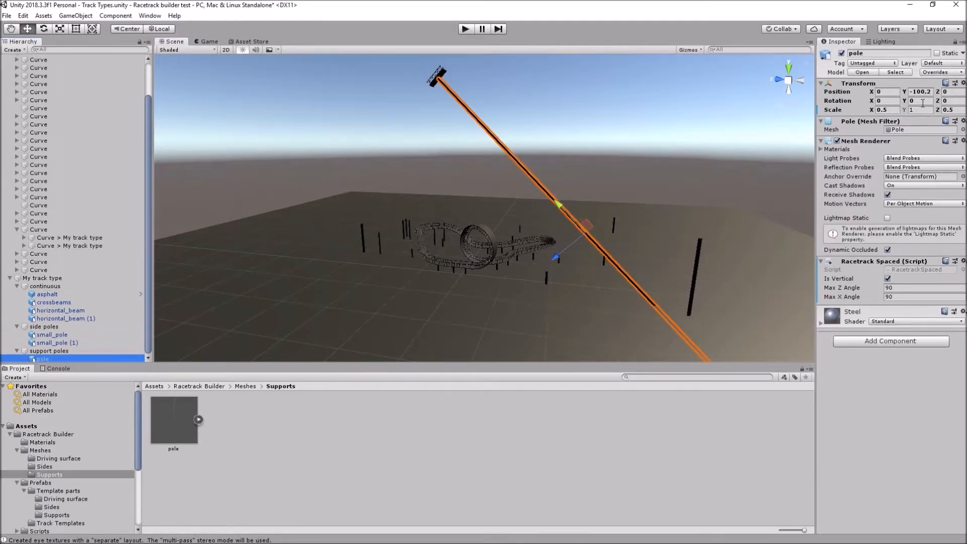
{"action": "left_click", "coordinate": [891, 101]}
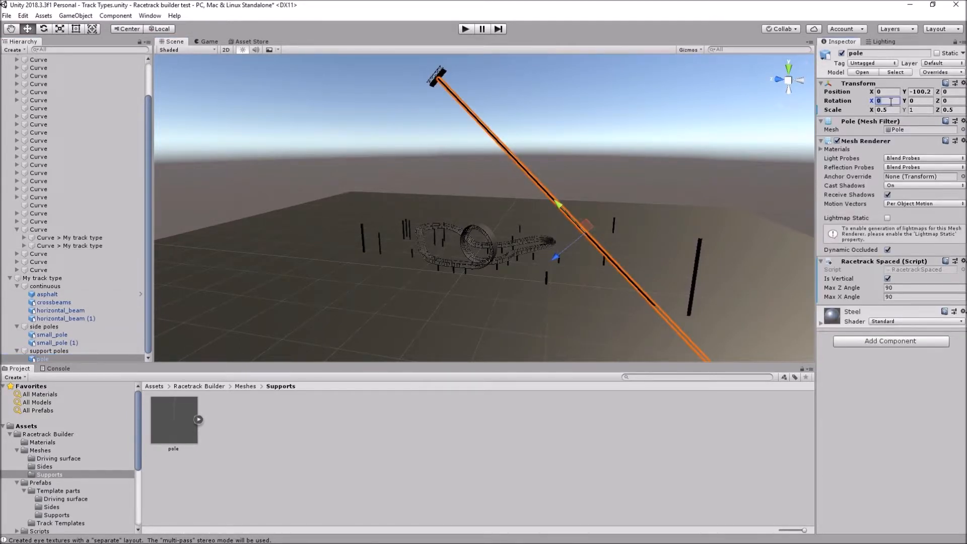
{"action": "type", "text": "-45"}
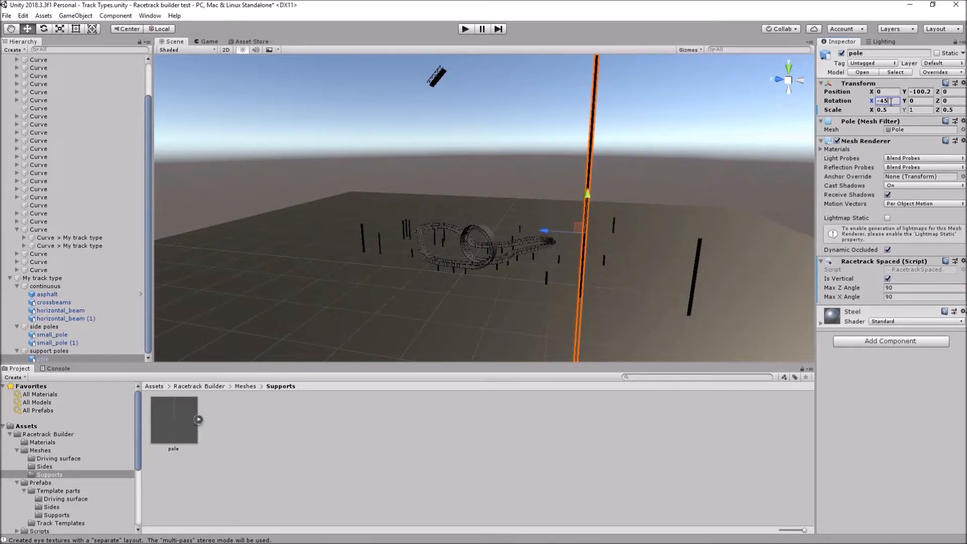
{"action": "middle_click_drag", "start_coordinate": [503, 204], "coordinate": [591, 292]}
{"action": "middle_click_drag", "start_coordinate": [667, 239], "coordinate": [595, 194]}
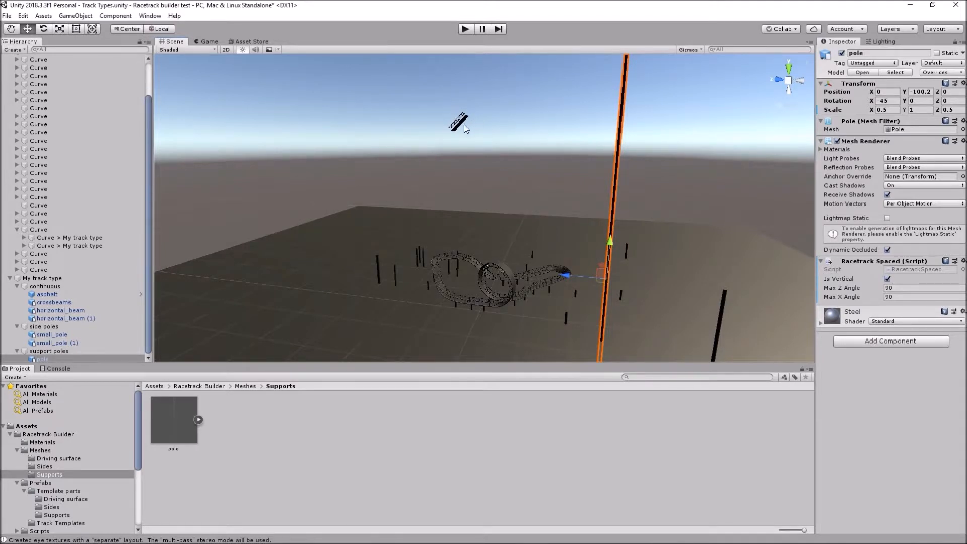
Undo the support pole rotation and the My track type template's rotation and upward move
{"action": "left_click", "coordinate": [532, 136]}
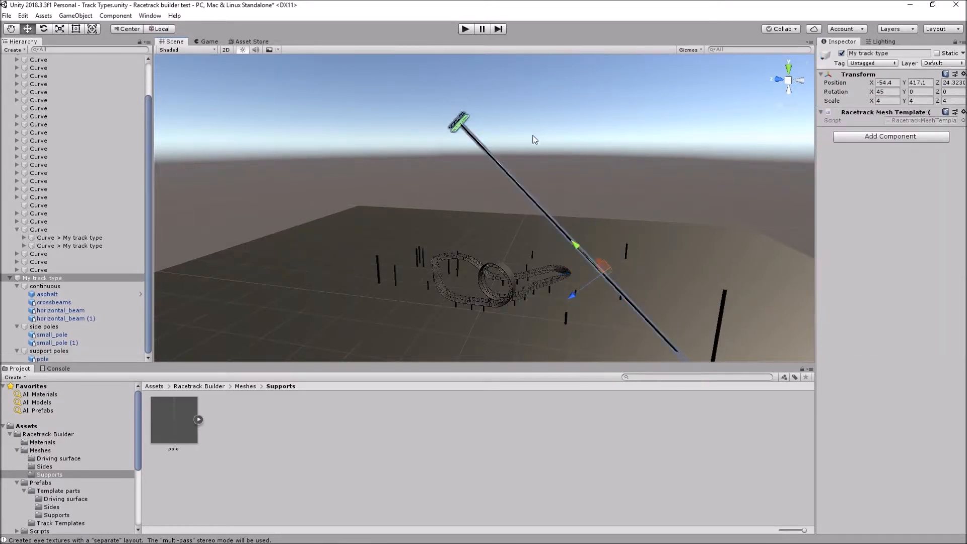
{"action": "key", "text": "ctrl+z"}
{"action": "key", "text": "ctrl+z"}
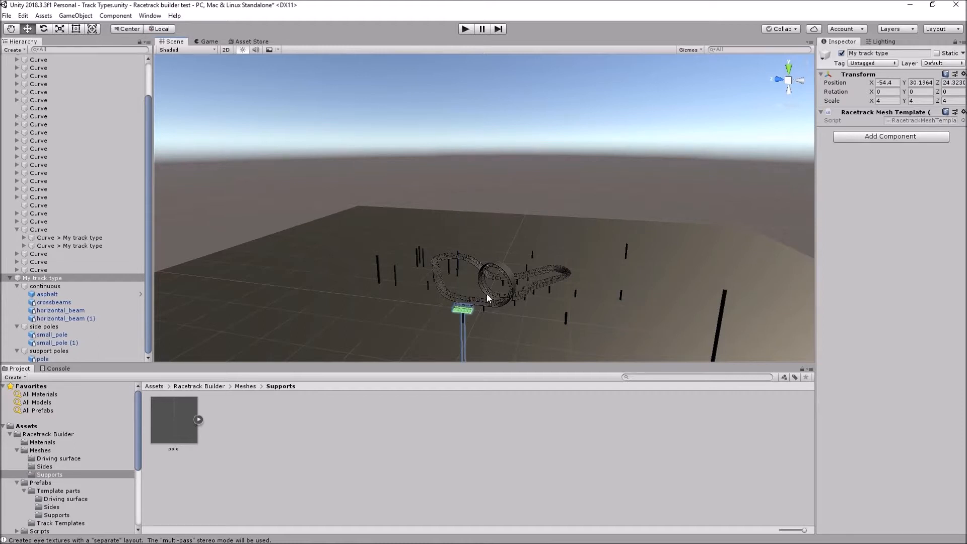
{"action": "middle_click_drag", "start_coordinate": [493, 325], "coordinate": [527, 180]}
{"action": "middle_click", "coordinate": [518, 277]}
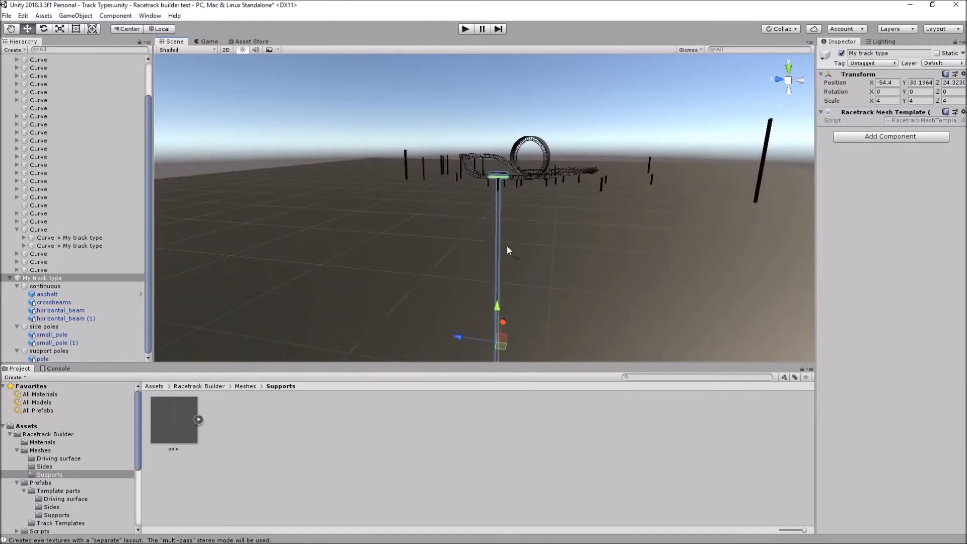
{"action": "scroll", "coordinate": [507, 219], "scroll_direction": "up", "scroll_amount": 12}
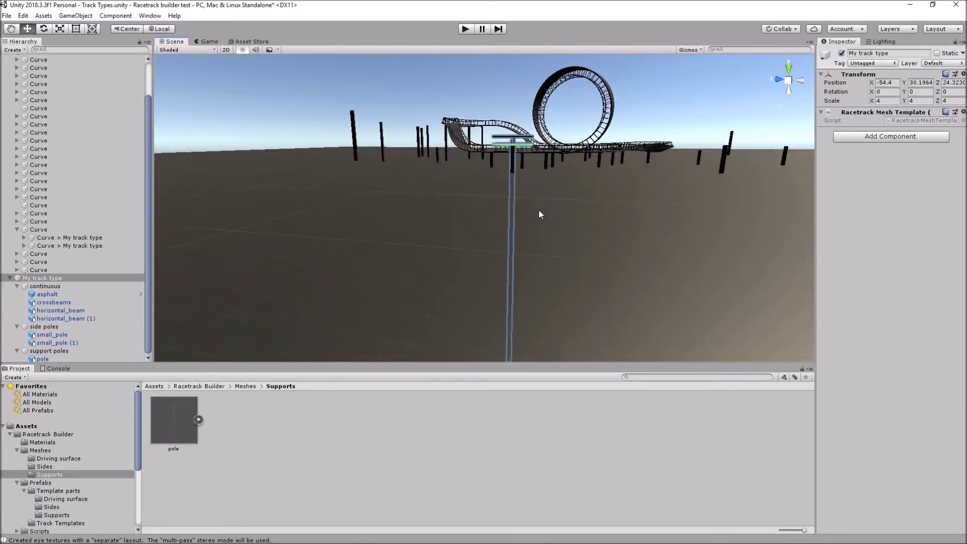
{"action": "middle_click_drag", "start_coordinate": [621, 151], "coordinate": [595, 251]}
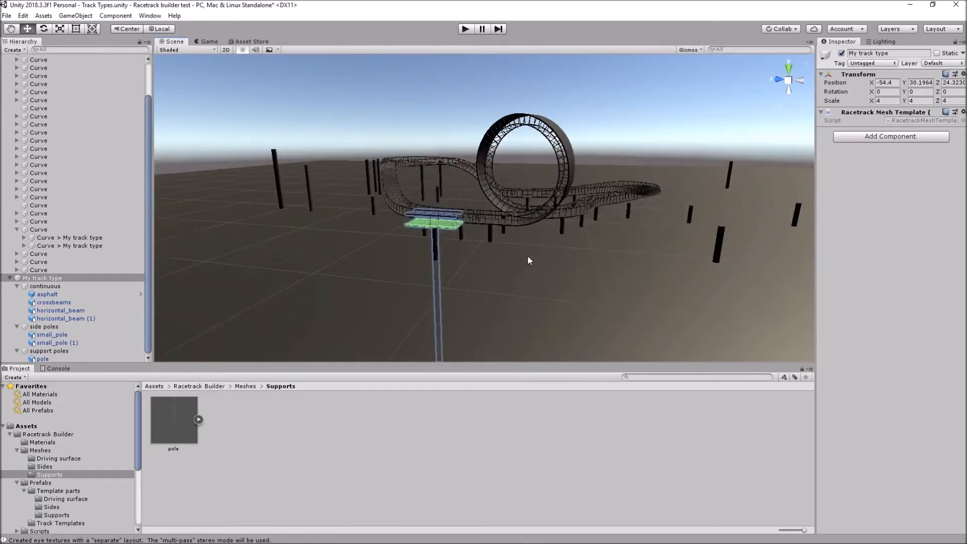
{"action": "scroll", "coordinate": [527, 256], "scroll_direction": "up", "scroll_amount": 10}
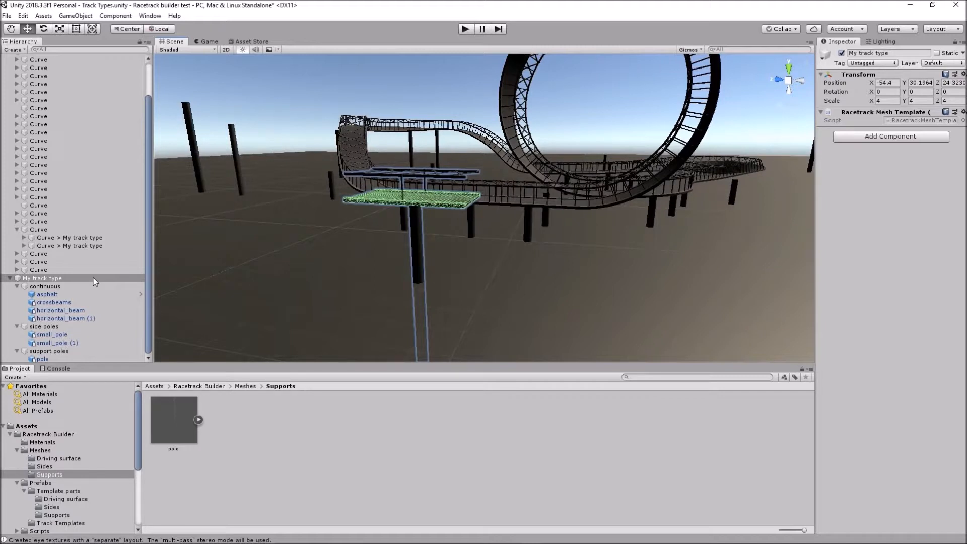
Create an empty object named "pole anchor" in the My track type template and place it inside the support poles group
{"action": "right_click", "coordinate": [58, 277]}
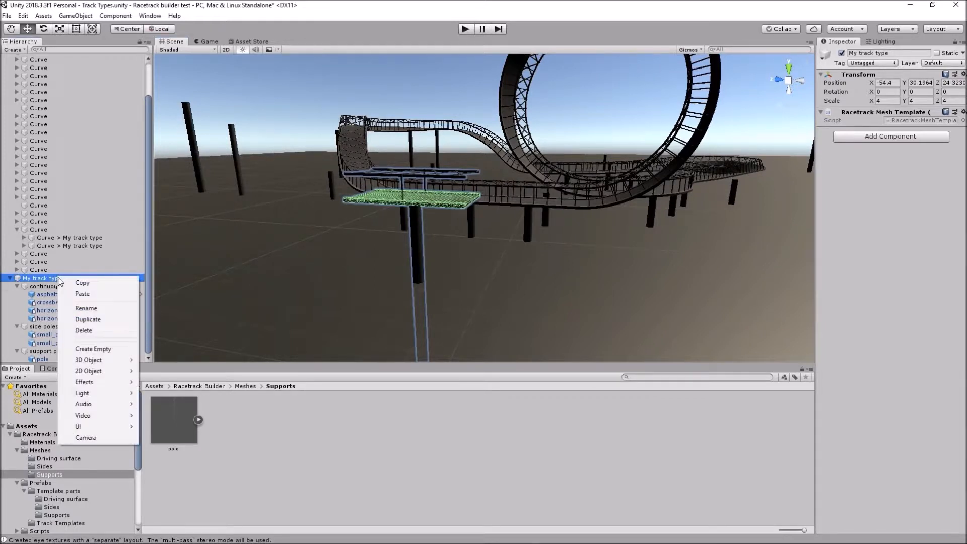
{"action": "left_click", "coordinate": [93, 349]}
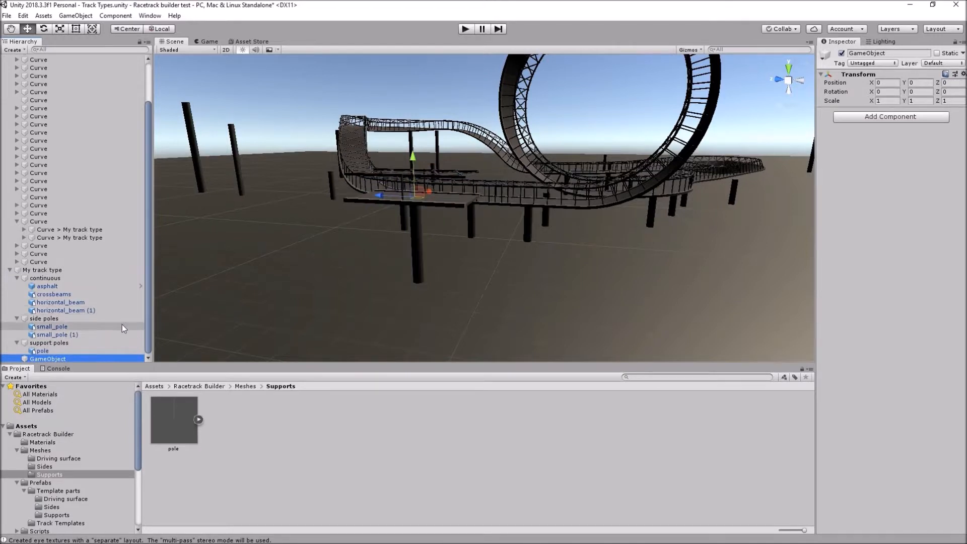
{"action": "key", "text": "F2"}
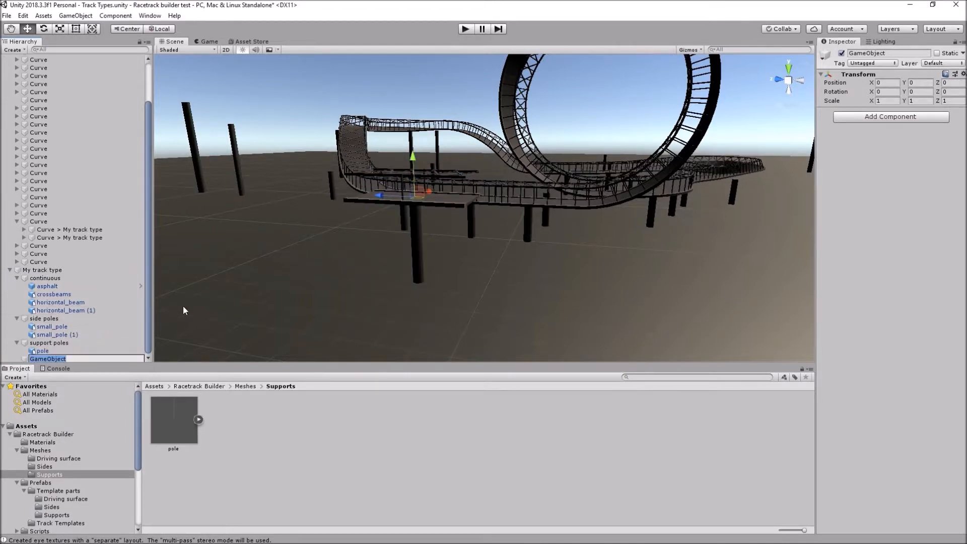
{"action": "type", "text": "pole anchor"}
{"action": "key", "text": "Return"}
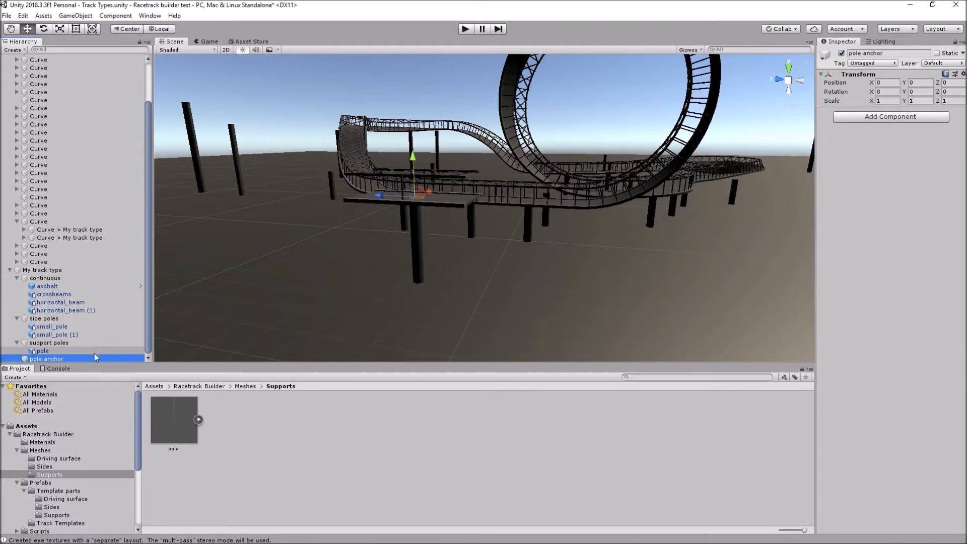
{"action": "left_click_drag", "start_coordinate": [51, 360], "coordinate": [64, 341]}
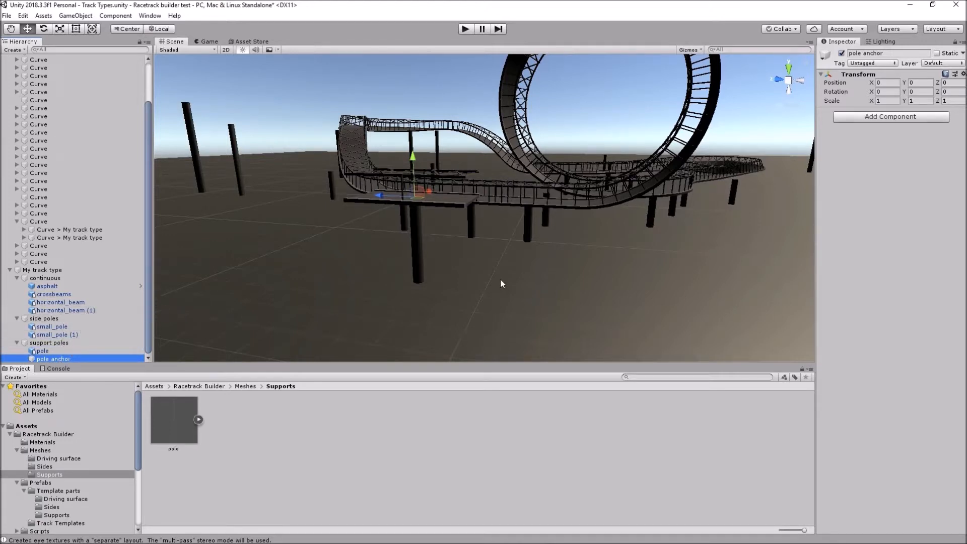
Make the support pole a child of the pole anchor object
{"action": "left_click_drag", "start_coordinate": [568, 297], "coordinate": [514, 308], "text": "alt"}
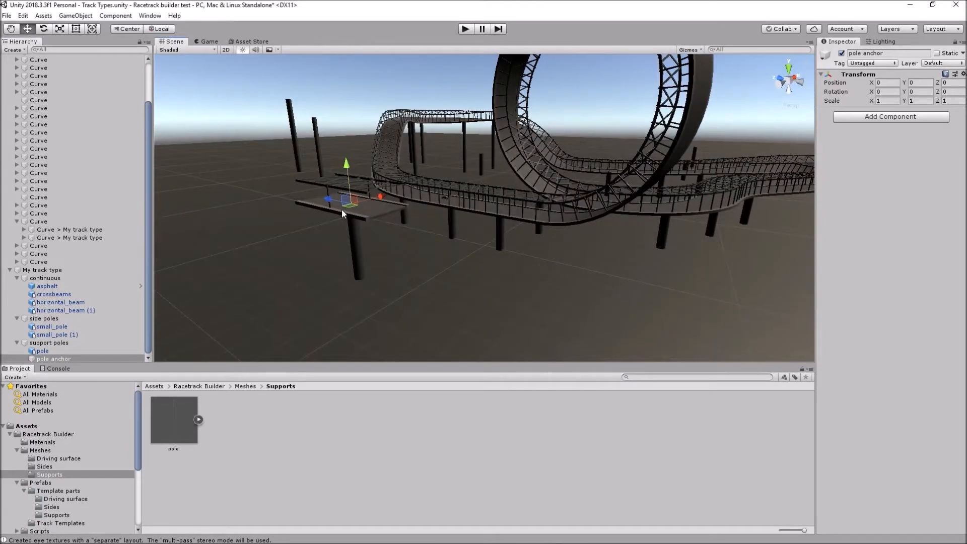
{"action": "scroll", "coordinate": [343, 209], "scroll_direction": "up", "scroll_amount": 3}
{"action": "scroll", "coordinate": [257, 236], "scroll_direction": "up", "scroll_amount": 2}
{"action": "middle_click_drag", "start_coordinate": [255, 238], "coordinate": [355, 223]}
{"action": "middle_click_drag", "start_coordinate": [296, 269], "coordinate": [298, 245]}
{"action": "left_click_drag", "start_coordinate": [462, 294], "coordinate": [443, 296], "text": "alt"}
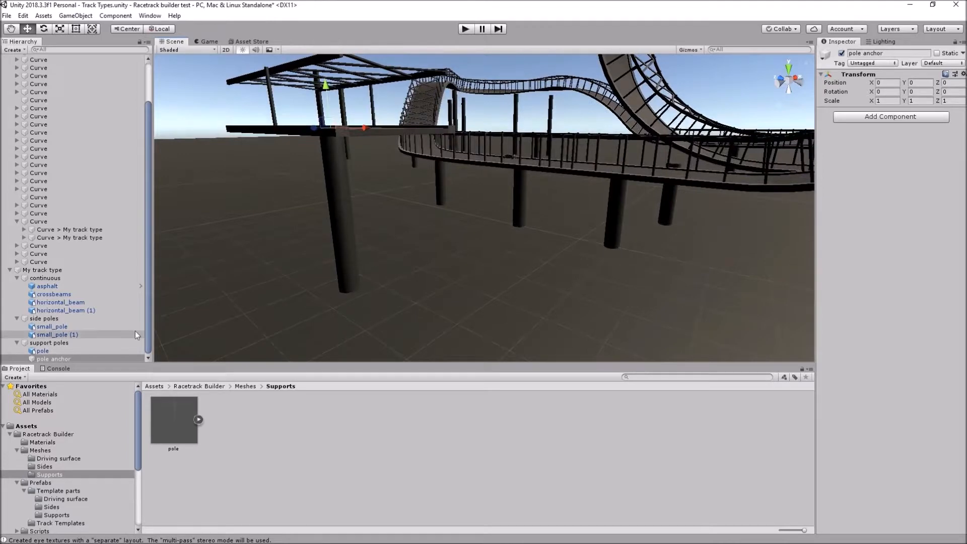
{"action": "left_click_drag", "start_coordinate": [43, 350], "coordinate": [52, 359]}
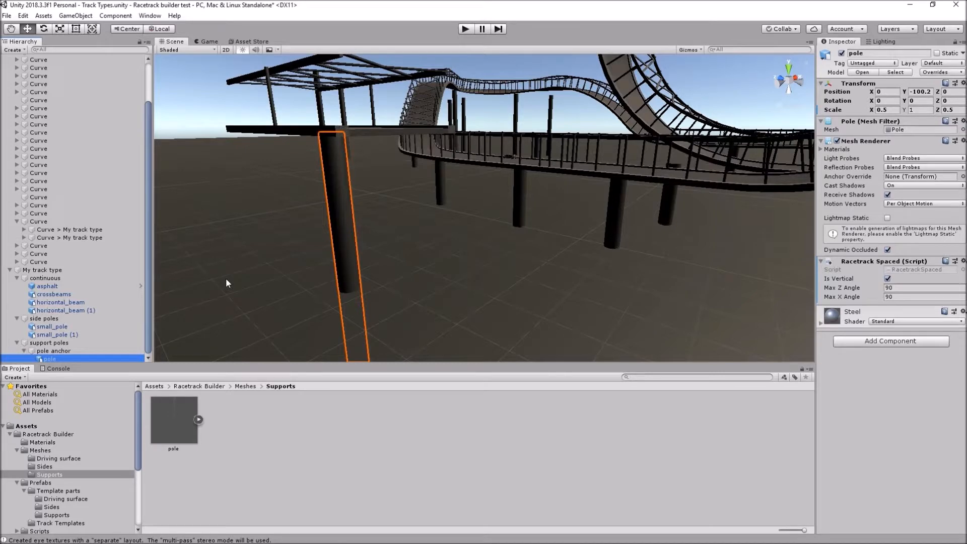
Remove the Racetrack Spaced component from the support pole
{"action": "scroll", "coordinate": [385, 240], "scroll_direction": "down", "scroll_amount": 6}
{"action": "scroll", "coordinate": [389, 238], "scroll_direction": "up", "scroll_amount": 1}
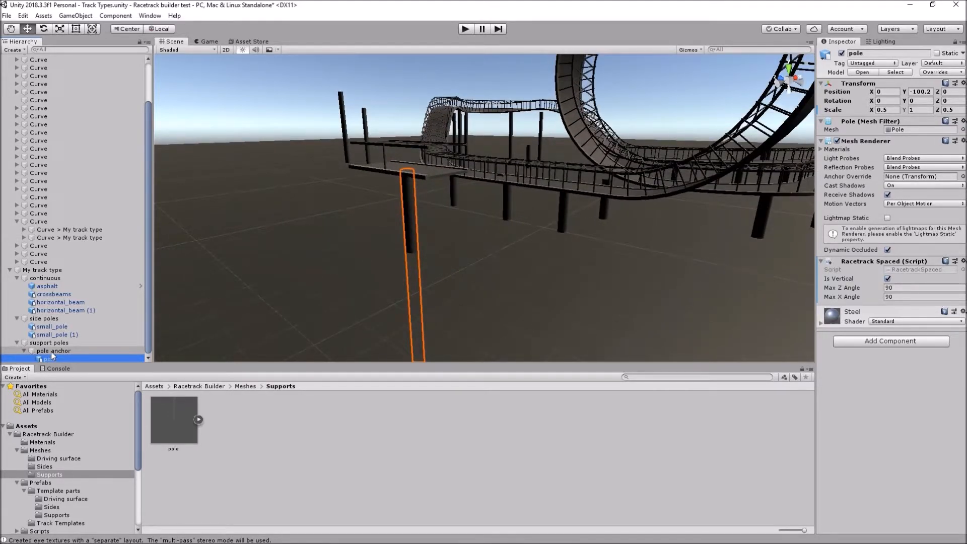
{"action": "left_click", "coordinate": [963, 262]}
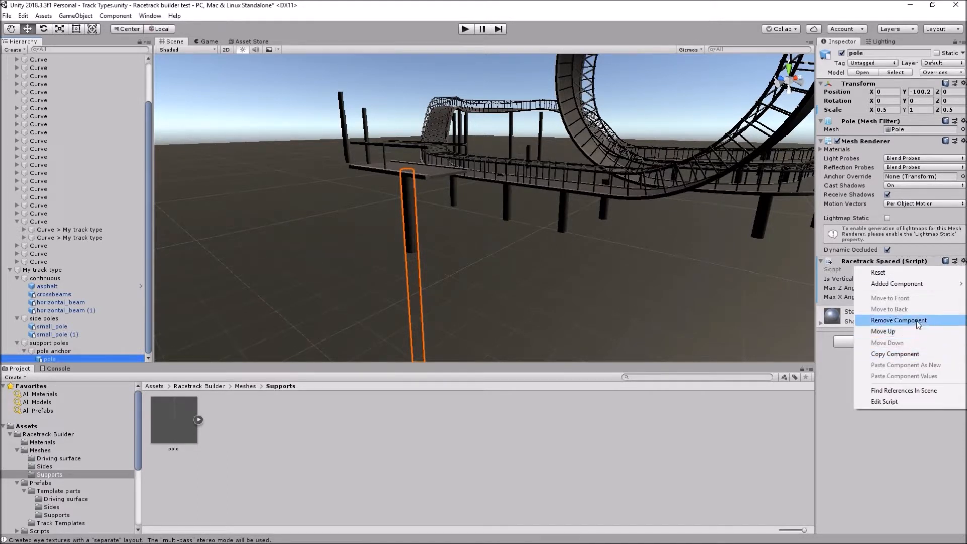
{"action": "left_click", "coordinate": [917, 320]}
Add a Racetrack Spaced component to the pole anchor and enable its Is Vertical option
{"action": "left_click", "coordinate": [53, 351]}
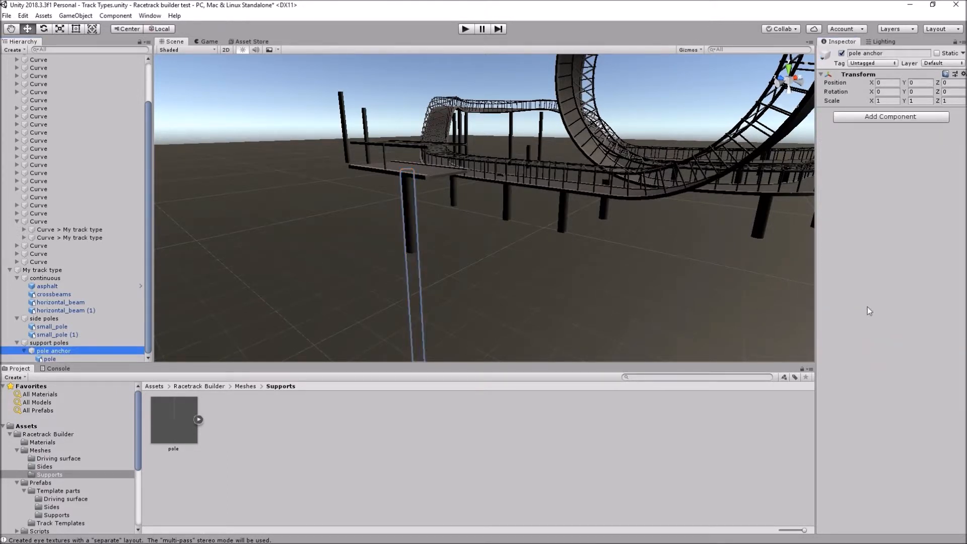
{"action": "left_click", "coordinate": [875, 117]}
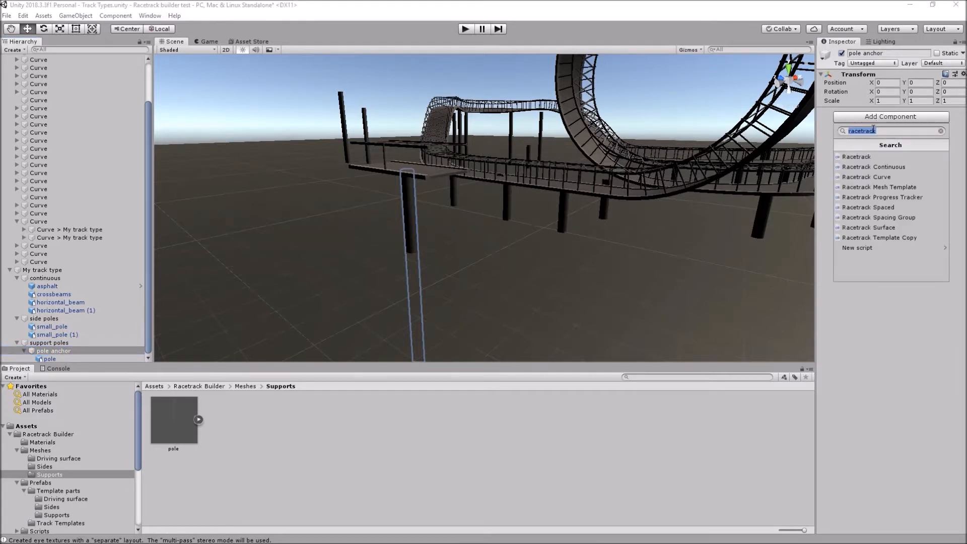
{"action": "left_click", "coordinate": [885, 207]}
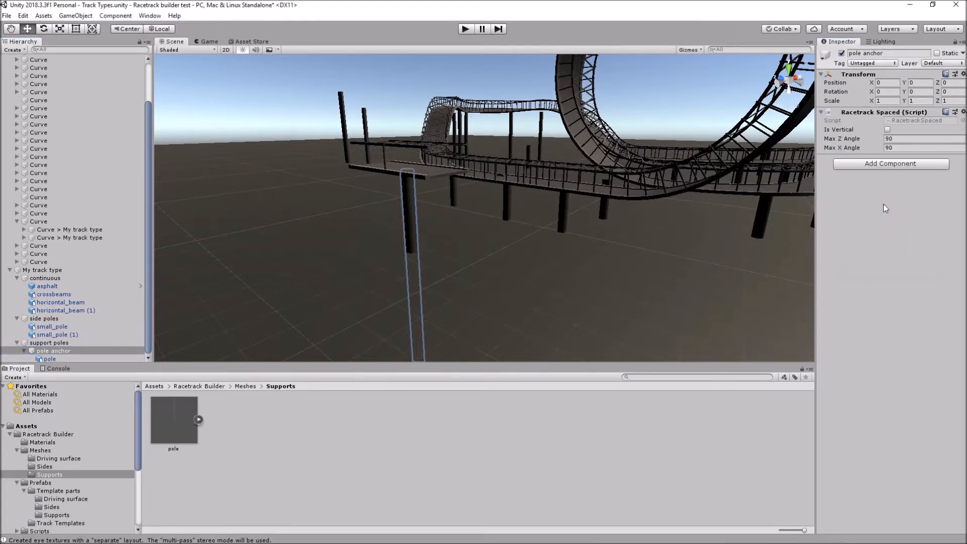
{"action": "left_click", "coordinate": [888, 130]}
Update the whole Racetrack so its meshes are rebuilt from the changed template
{"action": "left_click_drag", "start_coordinate": [565, 241], "coordinate": [544, 245], "text": "alt"}
{"action": "left_click_drag", "start_coordinate": [149, 110], "coordinate": [139, 65]}
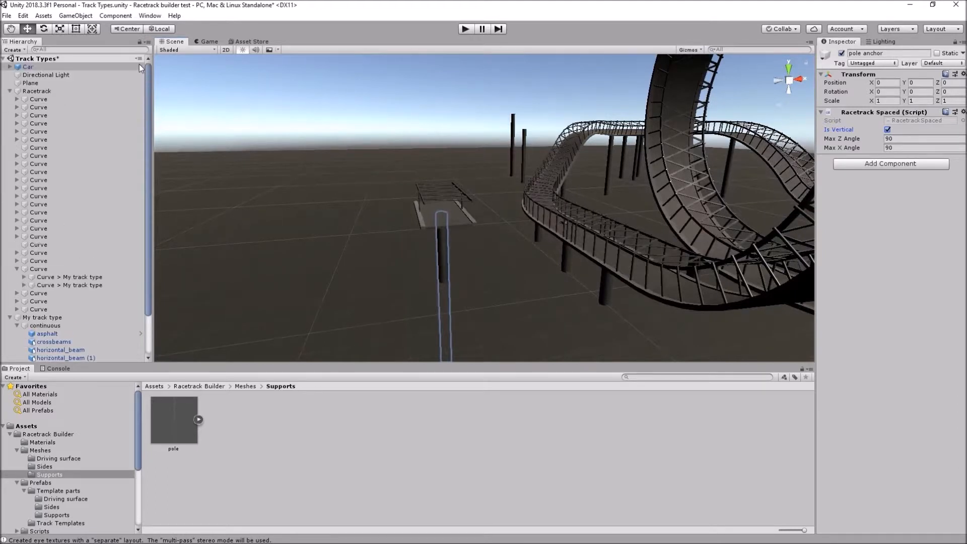
{"action": "left_click", "coordinate": [37, 92]}
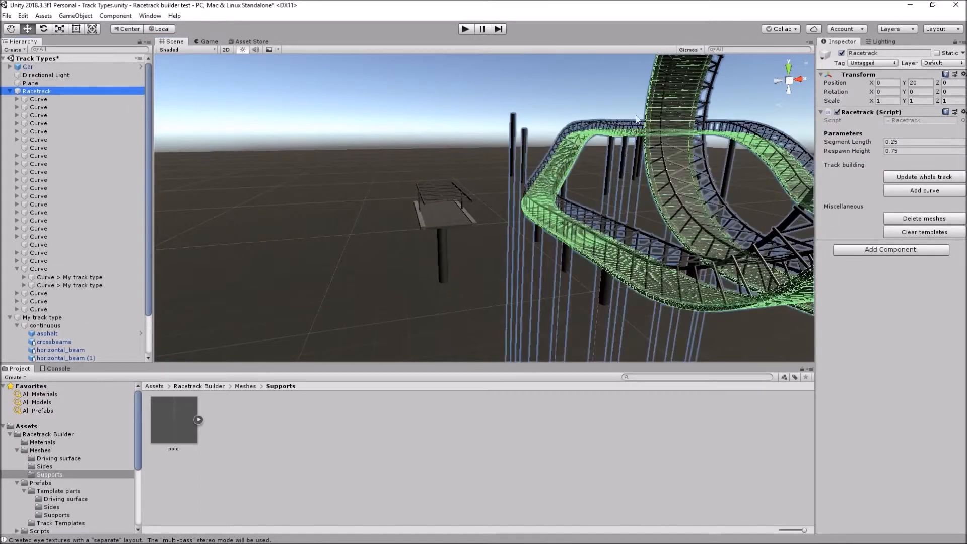
{"action": "left_click", "coordinate": [922, 176]}
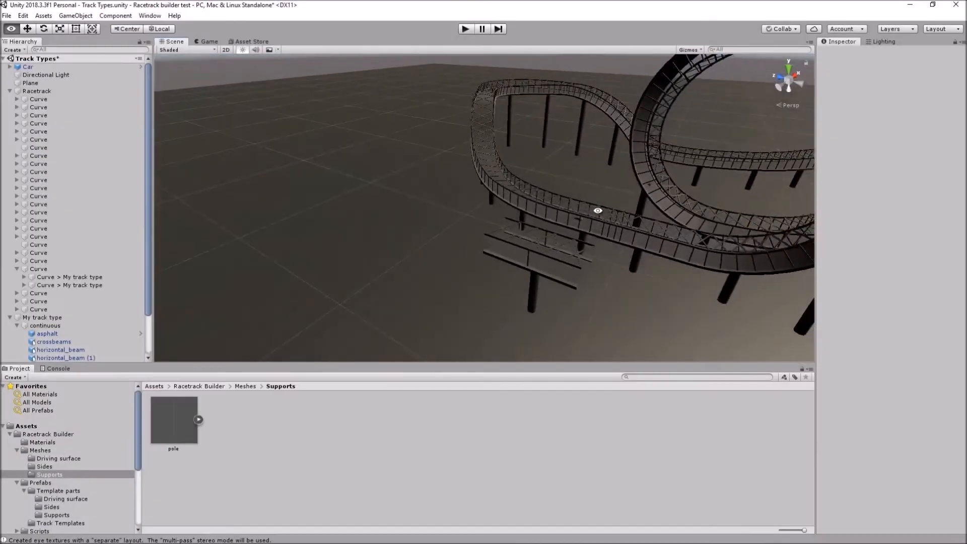
Examine from above and below how the support poles meet the road surface on the banked curve
{"action": "left_click_drag", "start_coordinate": [598, 211], "coordinate": [507, 221], "text": "alt"}
{"action": "scroll", "coordinate": [506, 215], "scroll_direction": "up", "scroll_amount": 6}
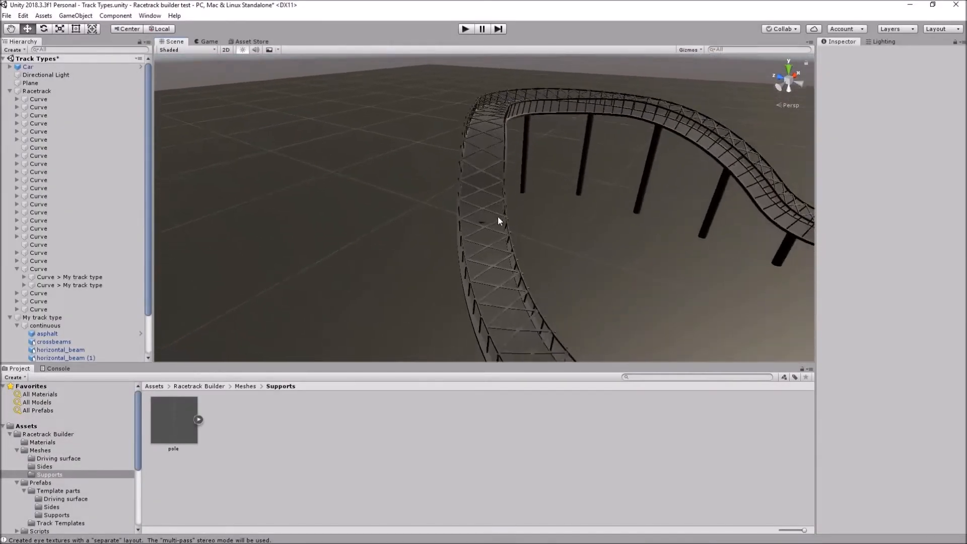
{"action": "scroll", "coordinate": [496, 212], "scroll_direction": "up", "scroll_amount": 2}
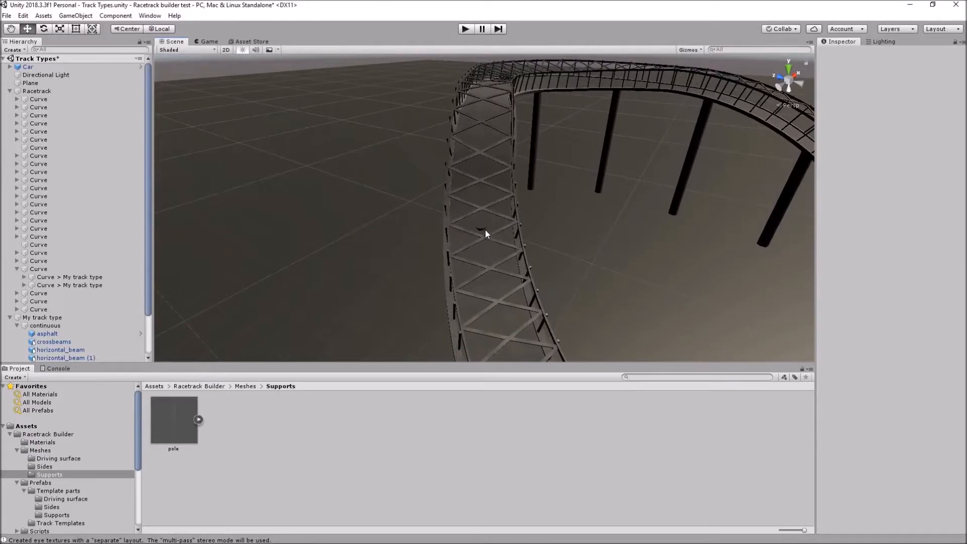
{"action": "scroll", "coordinate": [483, 235], "scroll_direction": "up", "scroll_amount": 5}
{"action": "left_click_drag", "start_coordinate": [481, 255], "coordinate": [605, 313], "text": "alt"}
{"action": "scroll", "coordinate": [517, 254], "scroll_direction": "up", "scroll_amount": 4}
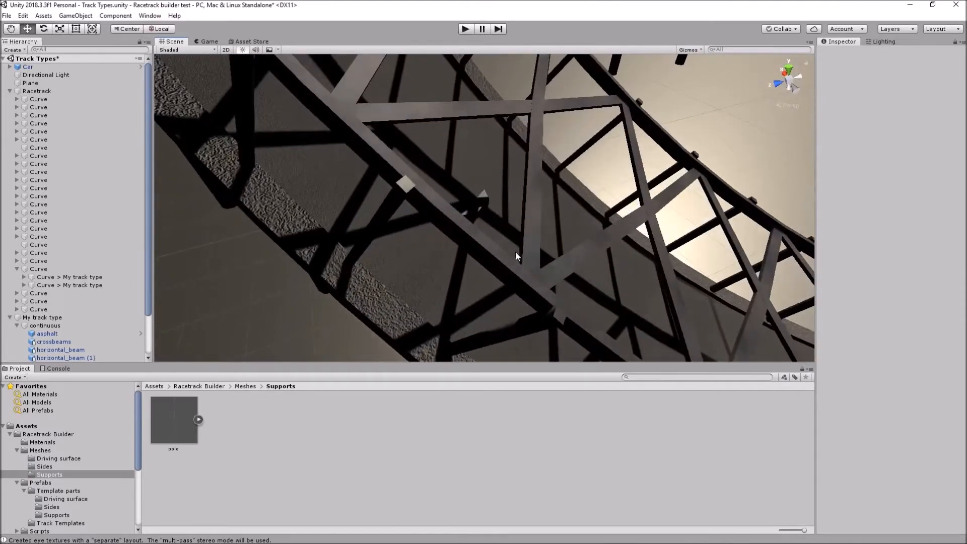
{"action": "left_click_drag", "start_coordinate": [279, 305], "coordinate": [466, 246], "text": "alt"}
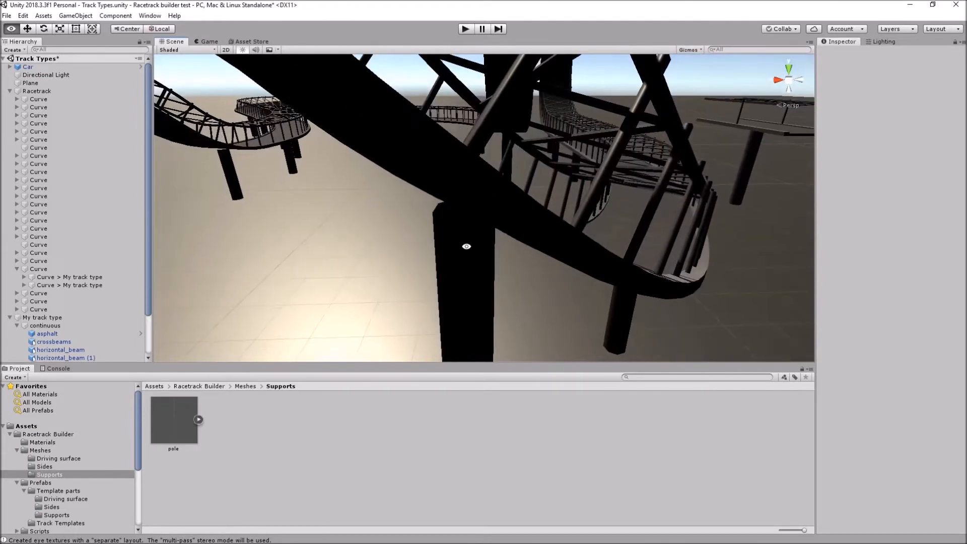
{"action": "middle_click_drag", "start_coordinate": [585, 137], "coordinate": [495, 251]}
{"action": "middle_click_drag", "start_coordinate": [624, 141], "coordinate": [521, 191]}
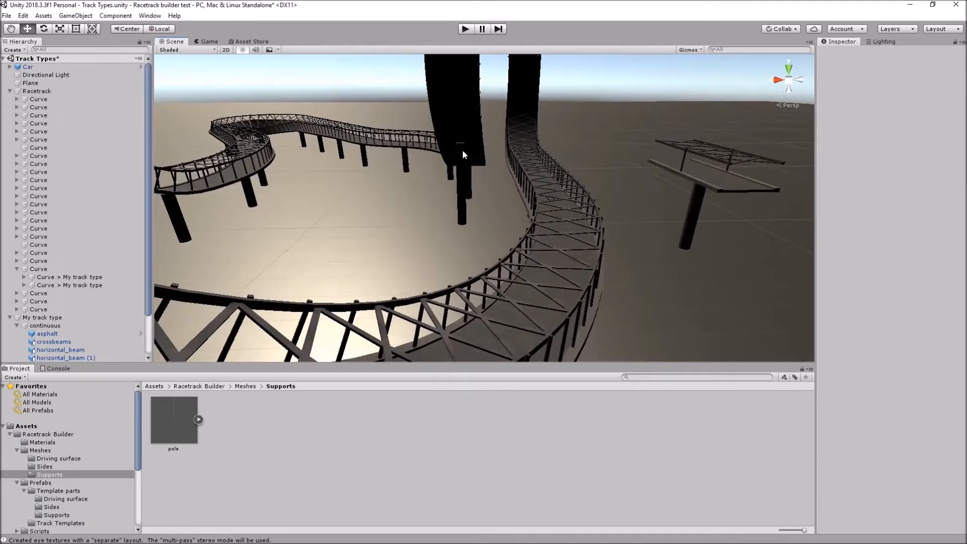
Inspect where the support poles meet the road surface along the lower part of the loop
{"action": "left_click_drag", "start_coordinate": [464, 146], "coordinate": [766, 237], "text": "alt"}
{"action": "left_click_drag", "start_coordinate": [771, 234], "coordinate": [732, 224], "text": "alt"}
{"action": "scroll", "coordinate": [311, 186], "scroll_direction": "up", "scroll_amount": 2}
{"action": "middle_click_drag", "start_coordinate": [311, 186], "coordinate": [409, 219]}
{"action": "scroll", "coordinate": [409, 215], "scroll_direction": "up", "scroll_amount": 5}
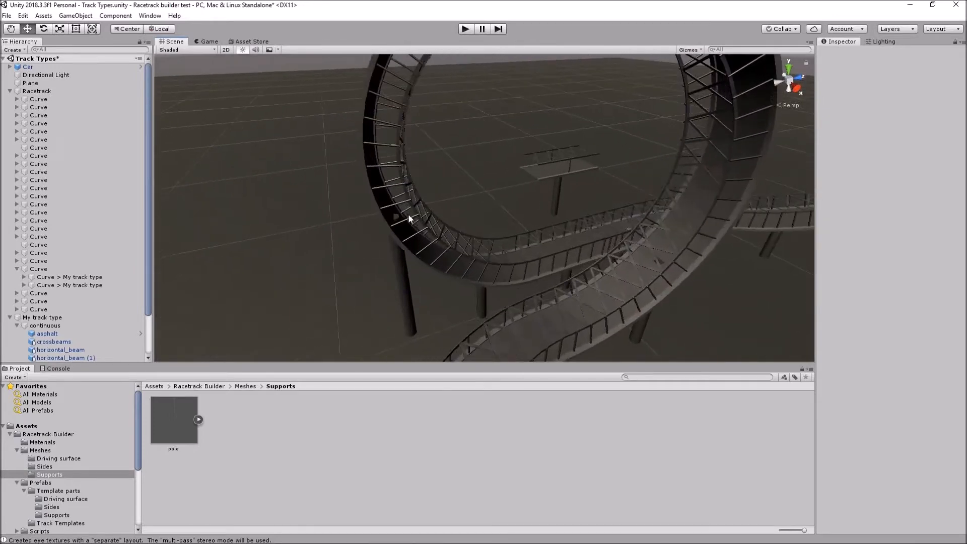
{"action": "left_click_drag", "start_coordinate": [321, 274], "coordinate": [370, 234], "text": "alt"}
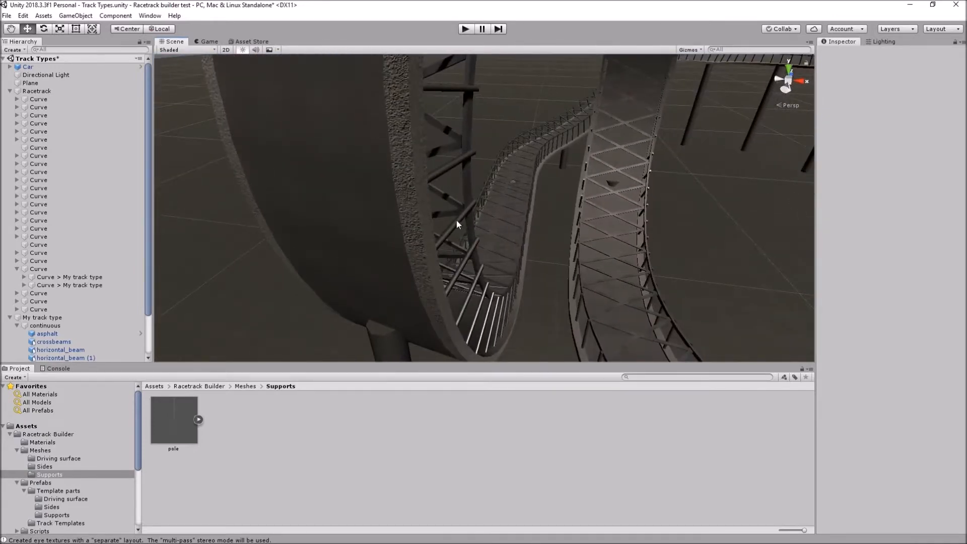
Set the template support pole's local Y position to -100 so its top aligns with the pole anchor
{"action": "middle_click_drag", "start_coordinate": [332, 212], "coordinate": [534, 258]}
{"action": "scroll", "coordinate": [533, 259], "scroll_direction": "down", "scroll_amount": 3}
{"action": "scroll", "coordinate": [476, 249], "scroll_direction": "down", "scroll_amount": 1}
{"action": "scroll", "coordinate": [474, 246], "scroll_direction": "up", "scroll_amount": 3}
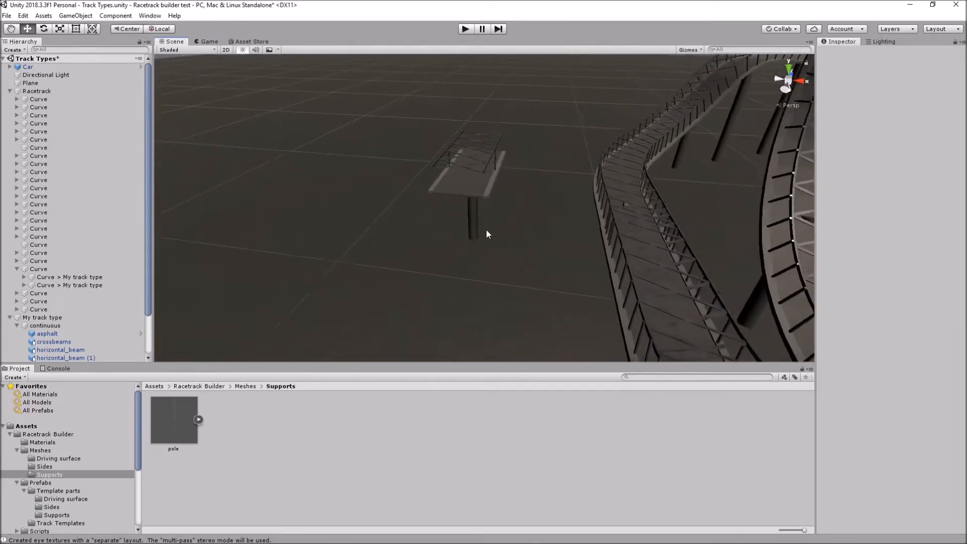
{"action": "middle_click_drag", "start_coordinate": [474, 209], "coordinate": [486, 217]}
{"action": "left_click_drag", "start_coordinate": [487, 218], "coordinate": [526, 214], "text": "alt"}
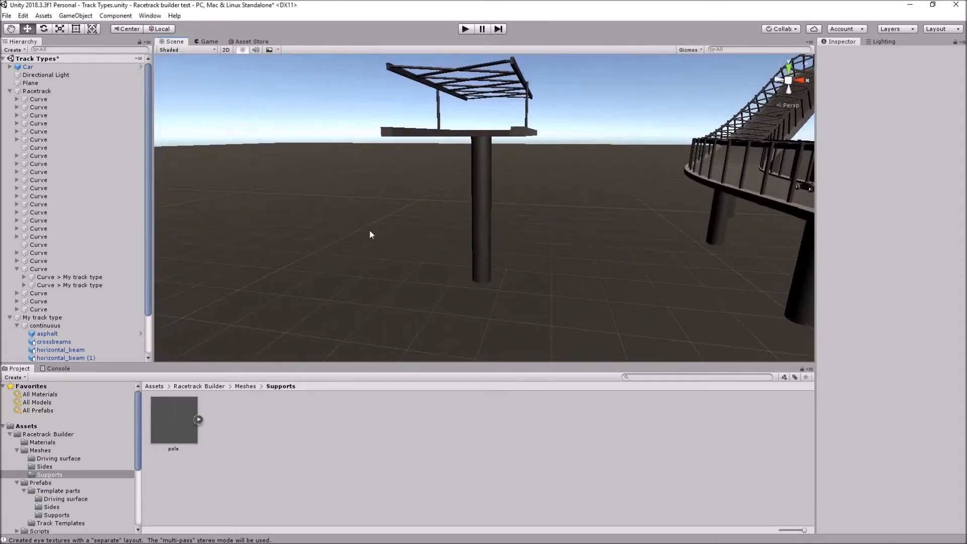
{"action": "scroll", "coordinate": [112, 260], "scroll_direction": "down", "scroll_amount": 2}
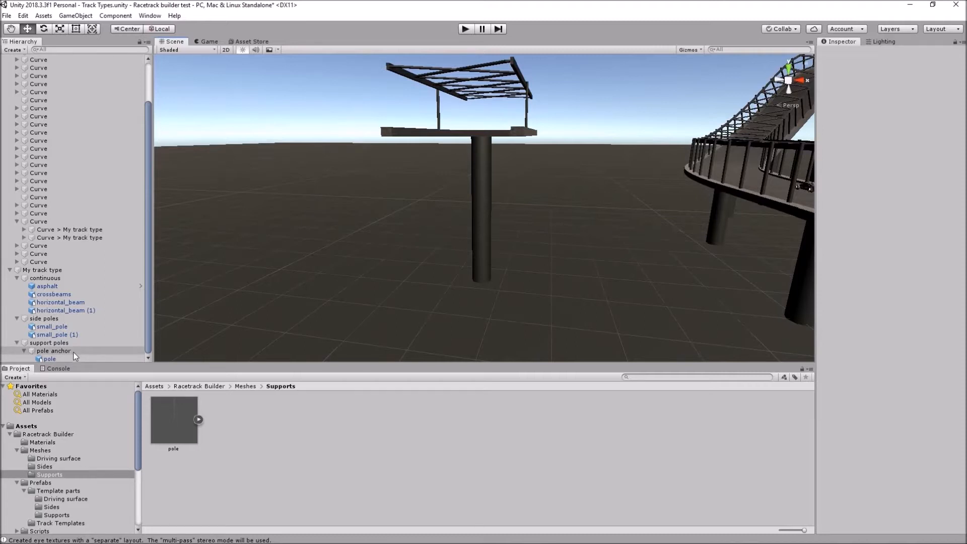
{"action": "left_click", "coordinate": [58, 358]}
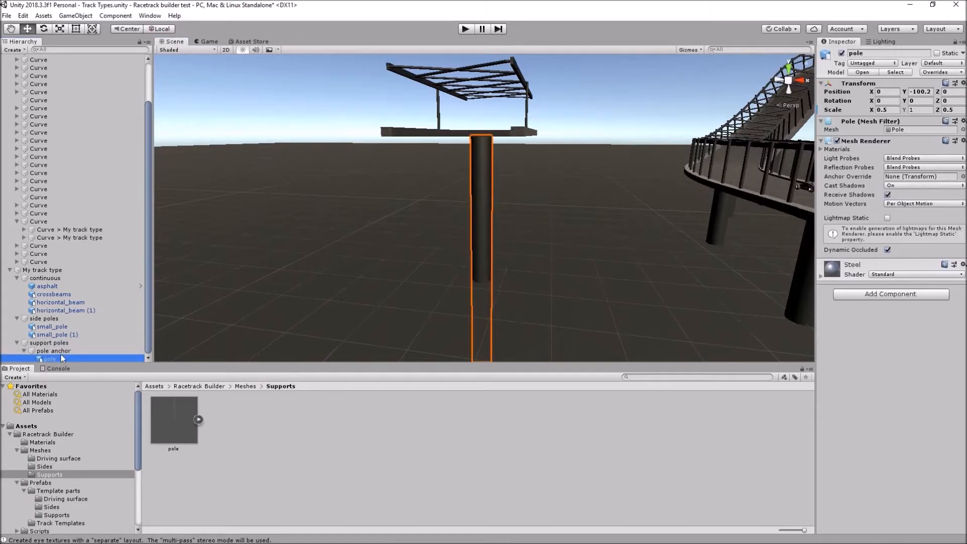
{"action": "left_click", "coordinate": [925, 92]}
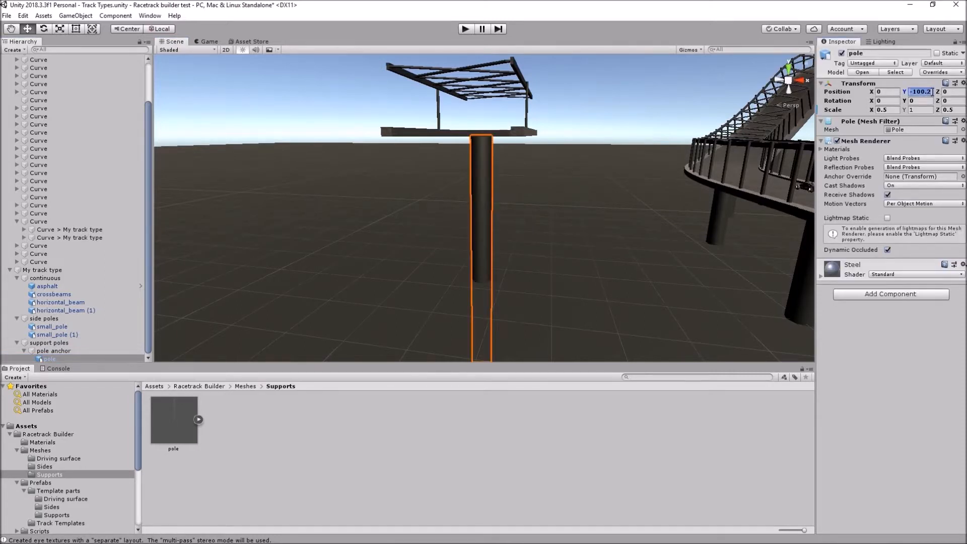
{"action": "type", "text": "-100"}
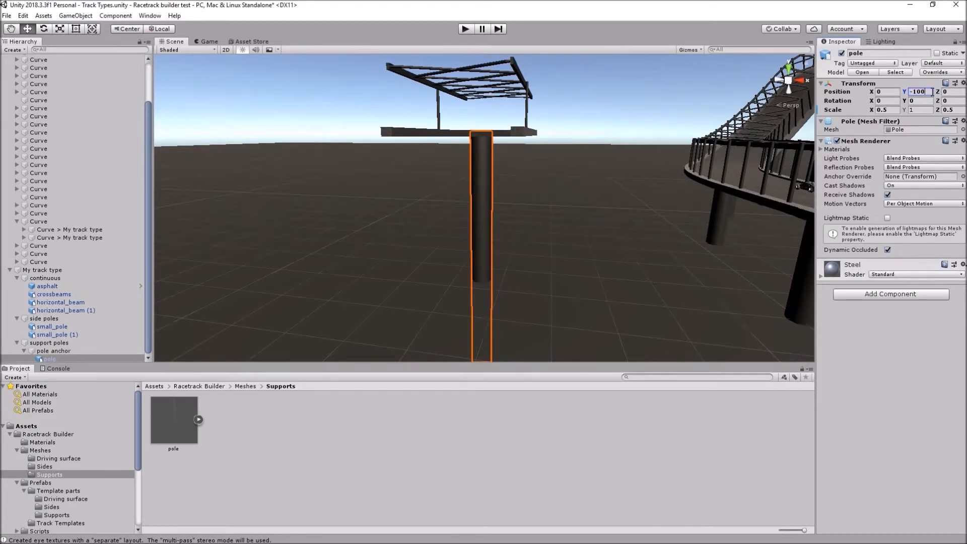
{"action": "key", "text": "Tab"}
{"action": "left_click_drag", "start_coordinate": [527, 181], "coordinate": [477, 220], "text": "alt"}
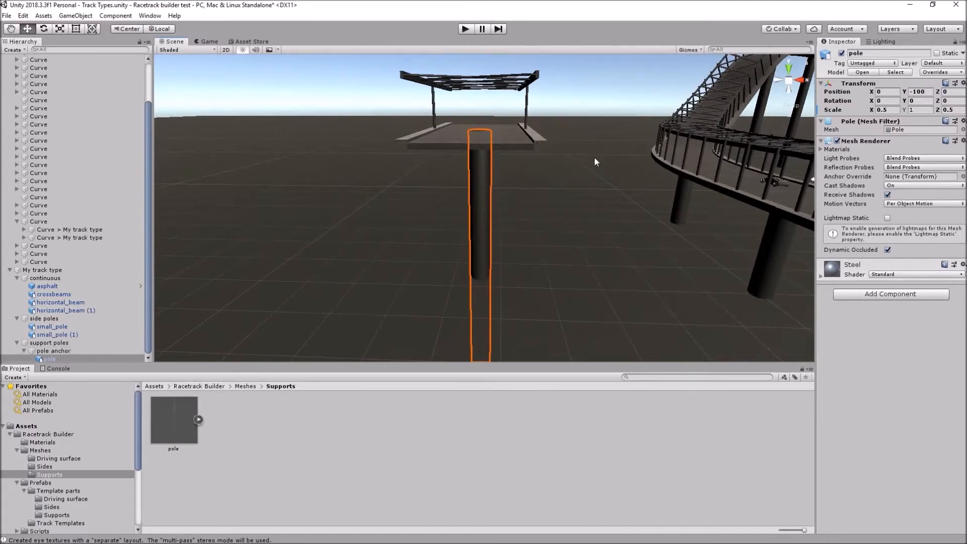
{"action": "left_click_drag", "start_coordinate": [582, 165], "coordinate": [589, 194]}
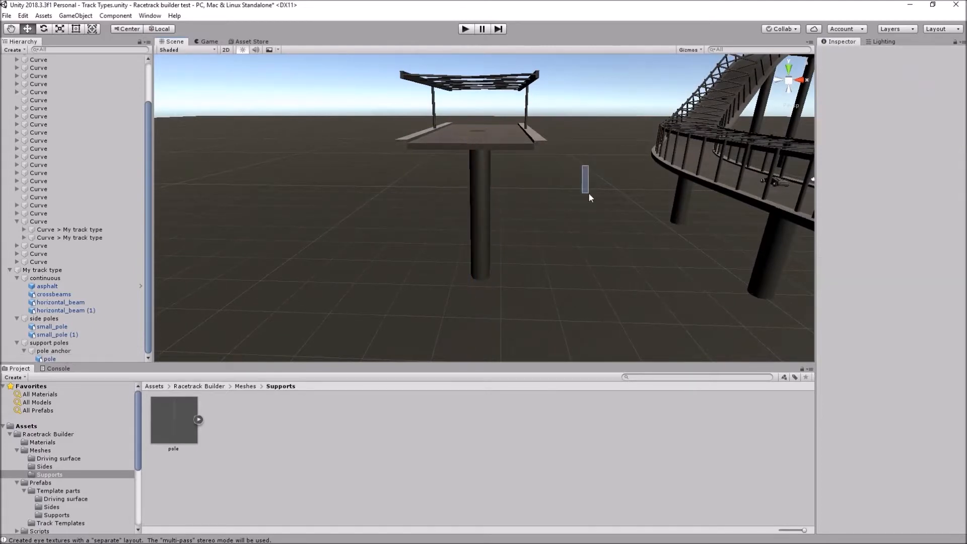
{"action": "left_click", "coordinate": [480, 173]}
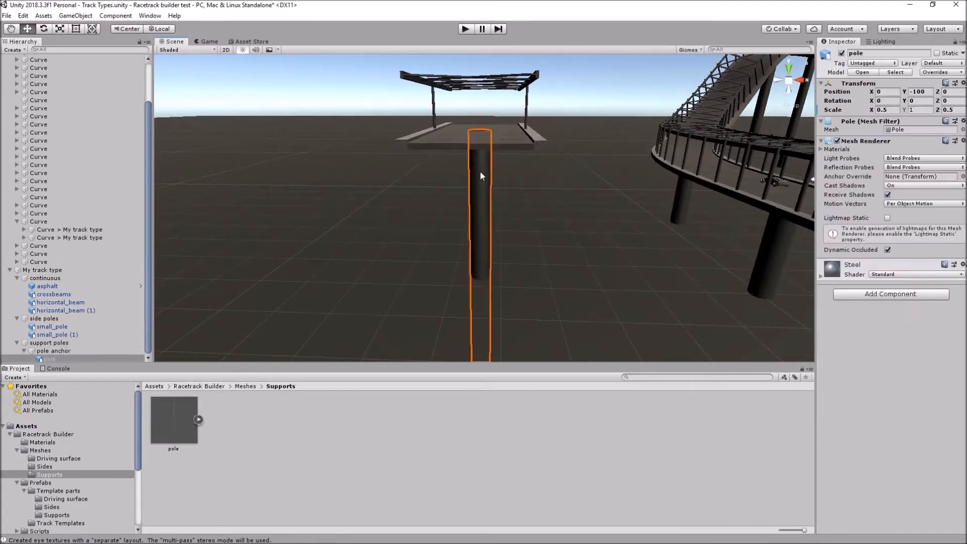
Set the pole anchor's local Y position to -0.7, judging the height from the front view
{"action": "left_click", "coordinate": [54, 350]}
{"action": "left_click_drag", "start_coordinate": [588, 216], "coordinate": [585, 201], "text": "alt"}
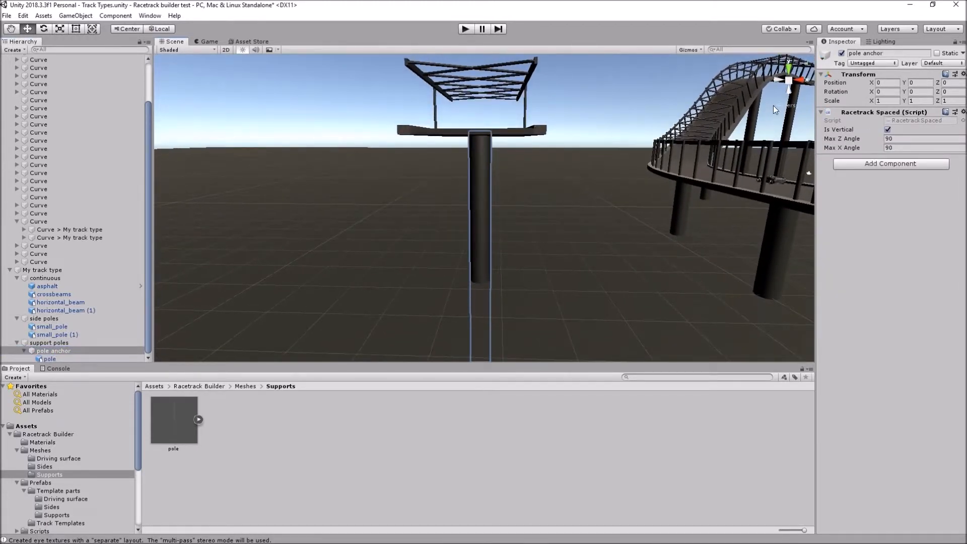
{"action": "left_click", "coordinate": [790, 79]}
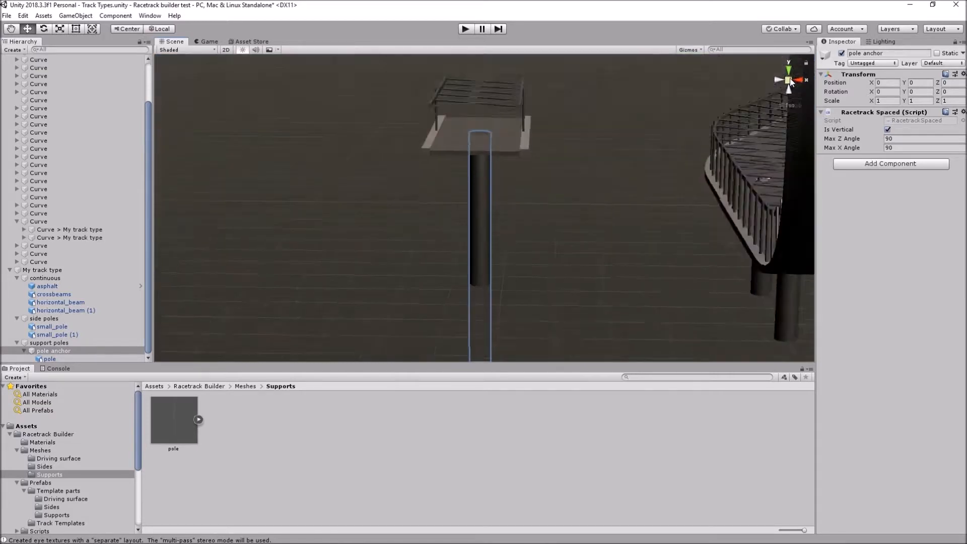
{"action": "left_click", "coordinate": [800, 79]}
{"action": "left_click", "coordinate": [800, 79]}
{"action": "scroll", "coordinate": [561, 150], "scroll_direction": "up", "scroll_amount": 3}
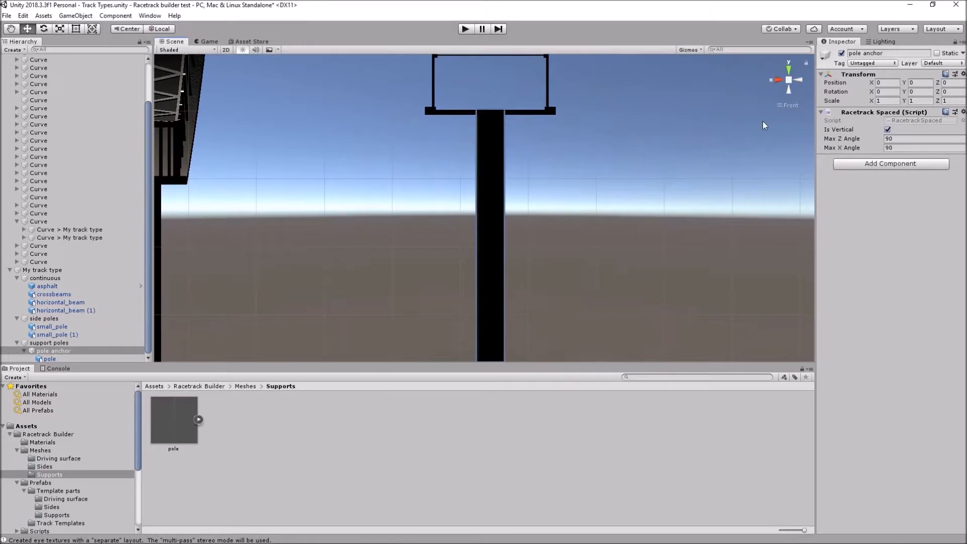
{"action": "left_click", "coordinate": [921, 82]}
{"action": "type", "text": "-0.2"}
{"action": "key", "text": "BackSpace"}
{"action": "type", "text": "1"}
{"action": "key", "text": "BackSpace"}
{"action": "type", "text": "0"}
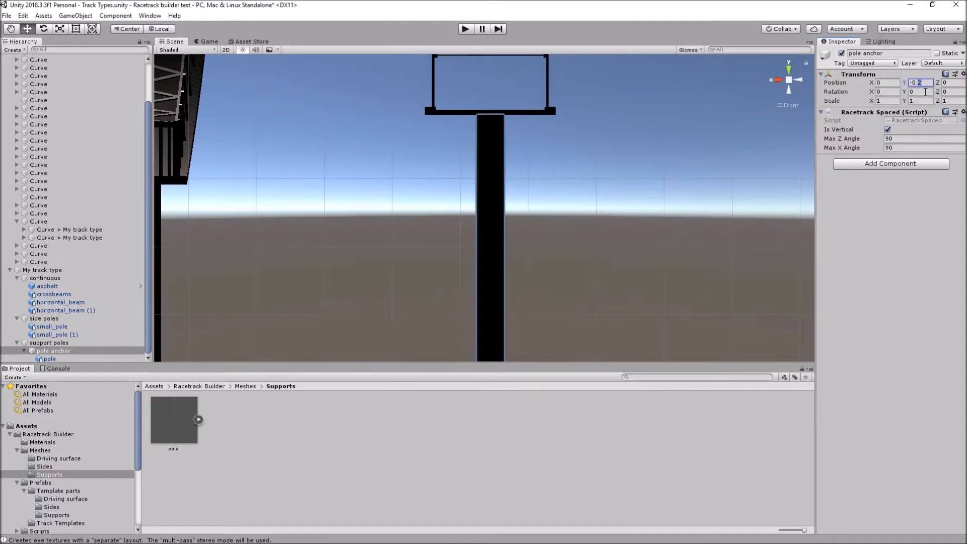
{"action": "key", "text": "BackSpace"}
{"action": "type", "text": "7"}
{"action": "left_click_drag", "start_coordinate": [709, 172], "coordinate": [470, 207], "text": "alt"}
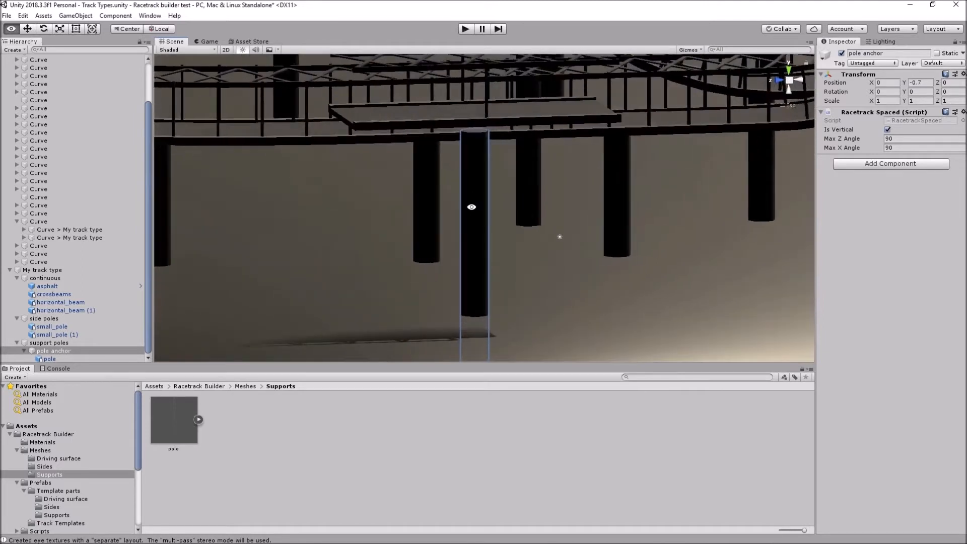
Try rotating the pole anchor about X to tilt its pole, and undo the rotation
{"action": "left_click", "coordinate": [62, 350]}
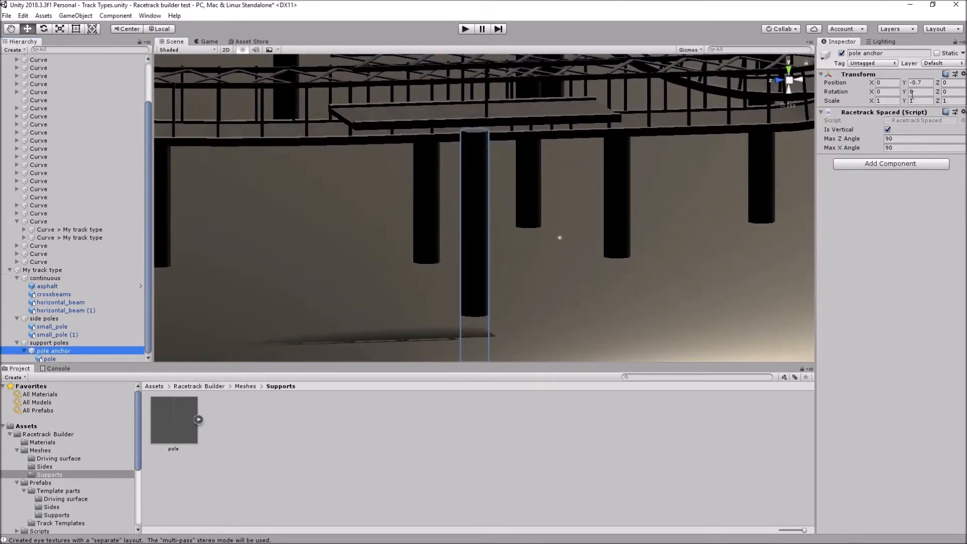
{"action": "left_click_drag", "start_coordinate": [872, 91], "coordinate": [654, 409]}
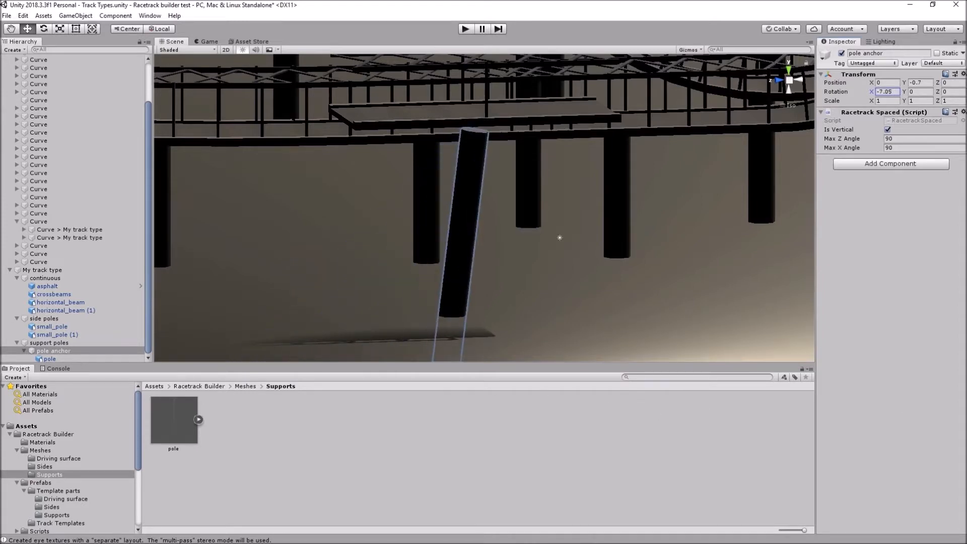
{"action": "key", "text": "ctrl+z"}
Inspect the support poles along the whole racetrack and beside the track template
{"action": "scroll", "coordinate": [519, 177], "scroll_direction": "down", "scroll_amount": 5}
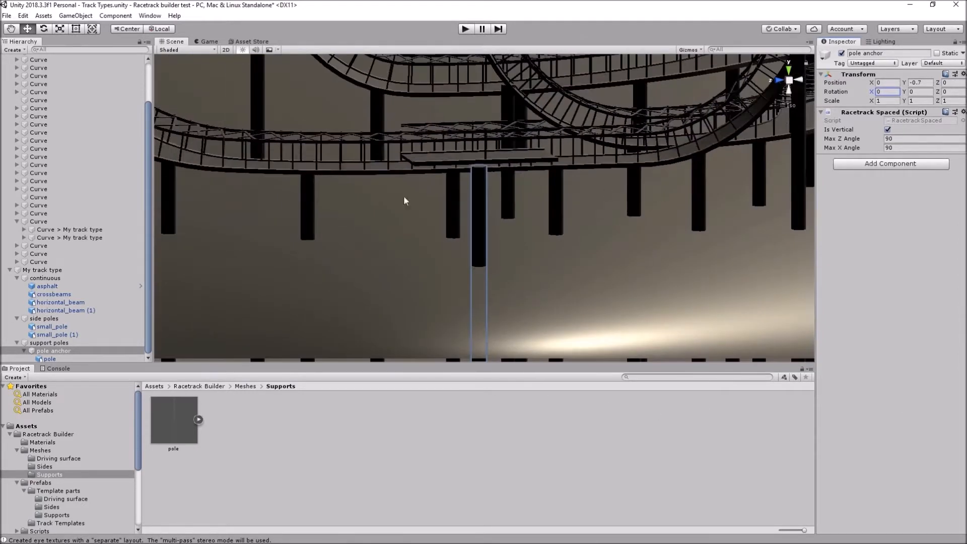
{"action": "scroll", "coordinate": [90, 117], "scroll_direction": "up", "scroll_amount": 3}
{"action": "left_click", "coordinate": [31, 91]}
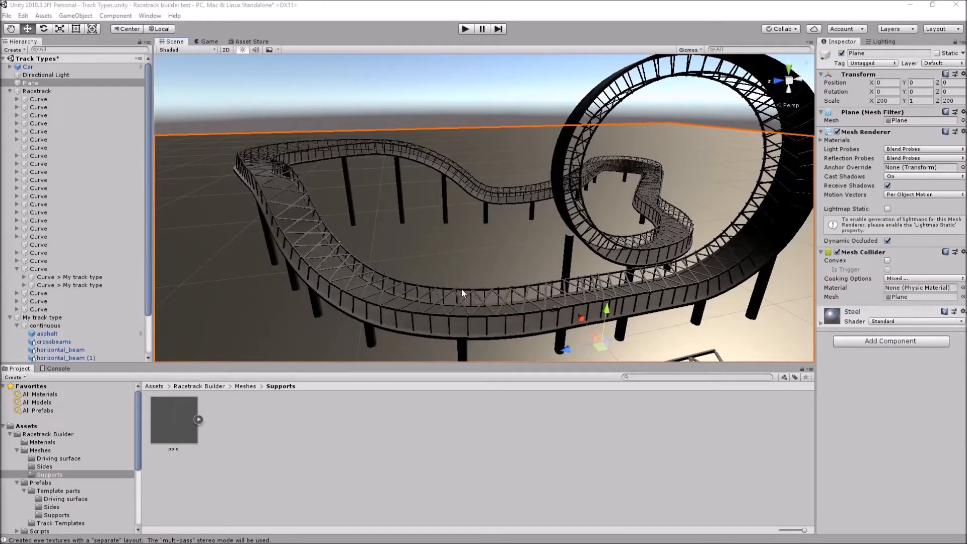
{"action": "left_click_drag", "start_coordinate": [713, 222], "coordinate": [627, 211], "text": "alt"}
{"action": "key", "text": "w"}
{"action": "right_click_drag", "start_coordinate": [627, 211], "coordinate": [729, 208]}
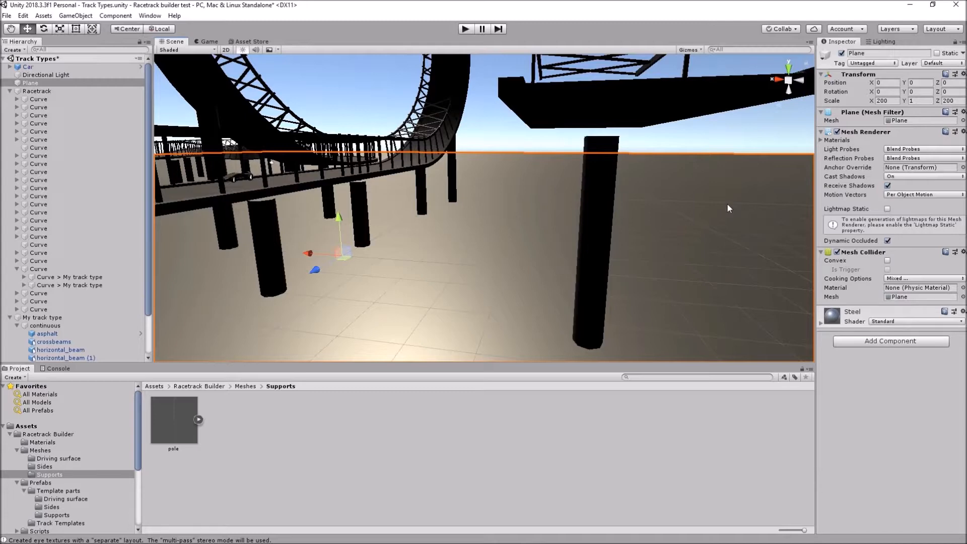
Examine from several angles how the top of the template's support pole meets the underside of the road
{"action": "left_click_drag", "start_coordinate": [765, 203], "coordinate": [655, 228], "text": "alt"}
{"action": "middle_click_drag", "start_coordinate": [406, 285], "coordinate": [416, 289]}
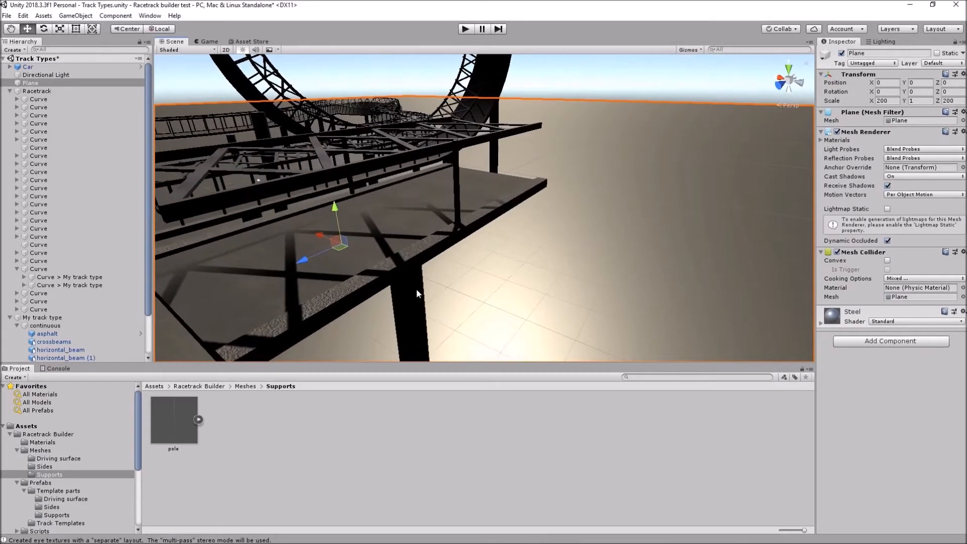
{"action": "middle_click_drag", "start_coordinate": [406, 237], "coordinate": [408, 238]}
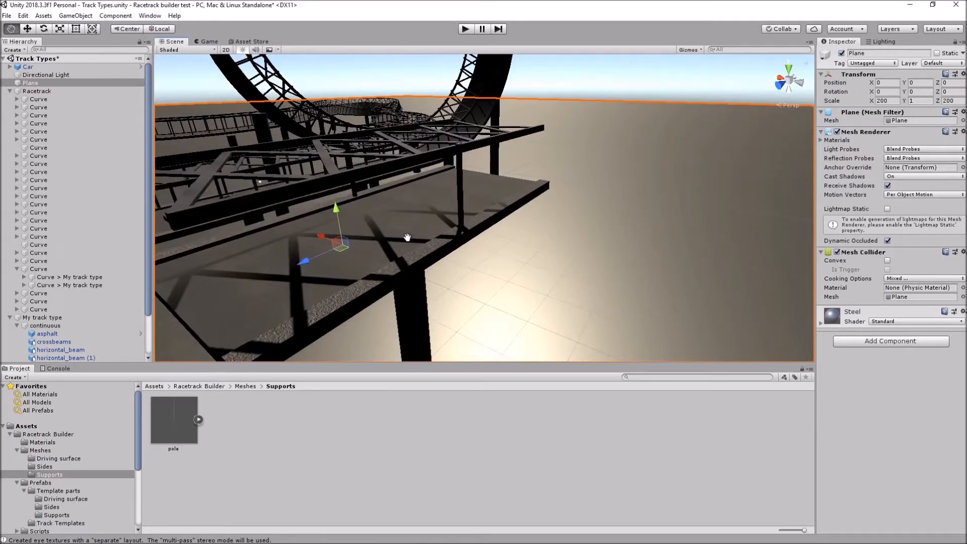
{"action": "middle_click_drag", "start_coordinate": [515, 272], "coordinate": [514, 270]}
{"action": "left_click_drag", "start_coordinate": [514, 271], "coordinate": [551, 233], "text": "alt"}
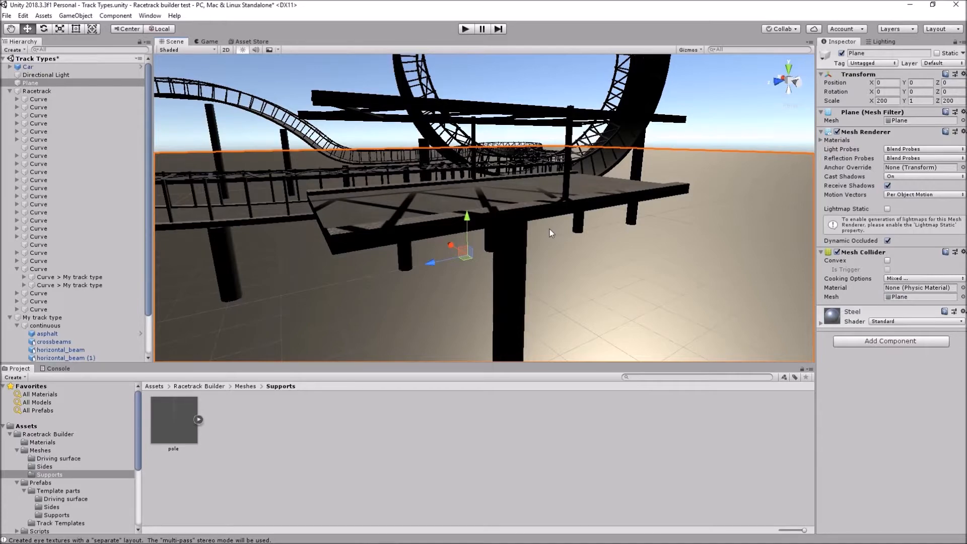
{"action": "left_click_drag", "start_coordinate": [732, 227], "coordinate": [494, 197], "text": "alt"}
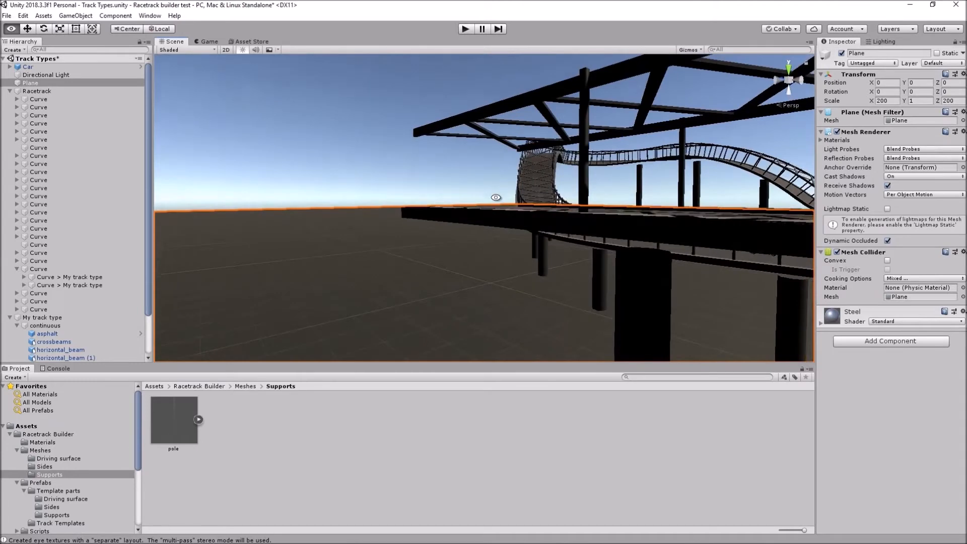
{"action": "scroll", "coordinate": [637, 227], "scroll_direction": "up", "scroll_amount": 2}
{"action": "middle_click_drag", "start_coordinate": [637, 227], "coordinate": [532, 151]}
{"action": "left_click_drag", "start_coordinate": [533, 163], "coordinate": [535, 248], "text": "alt"}
{"action": "scroll", "coordinate": [147, 325], "scroll_direction": "down", "scroll_amount": 3}
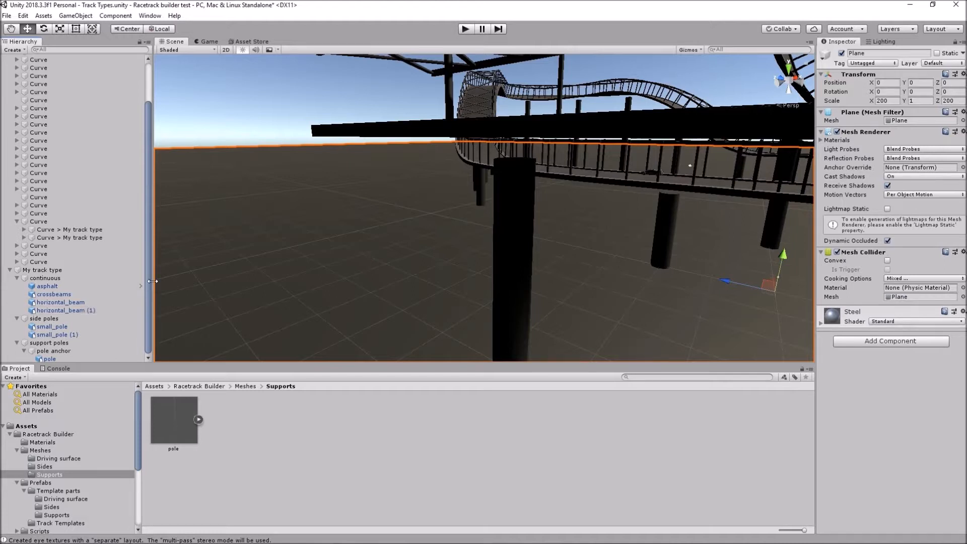
Create a Cube as a child of the support poles group
{"action": "left_click", "coordinate": [56, 343]}
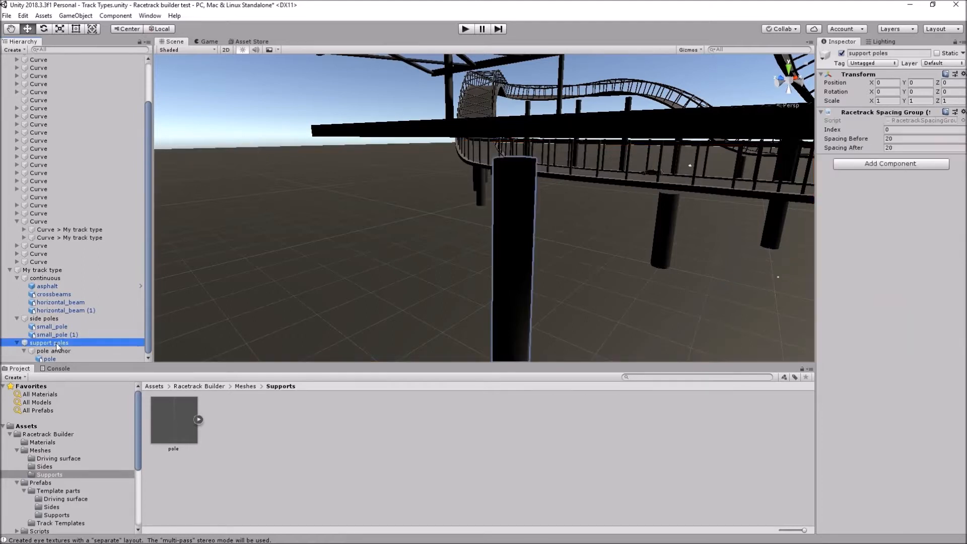
{"action": "right_click", "coordinate": [56, 343]}
{"action": "mouse_move", "coordinate": [86, 427]}
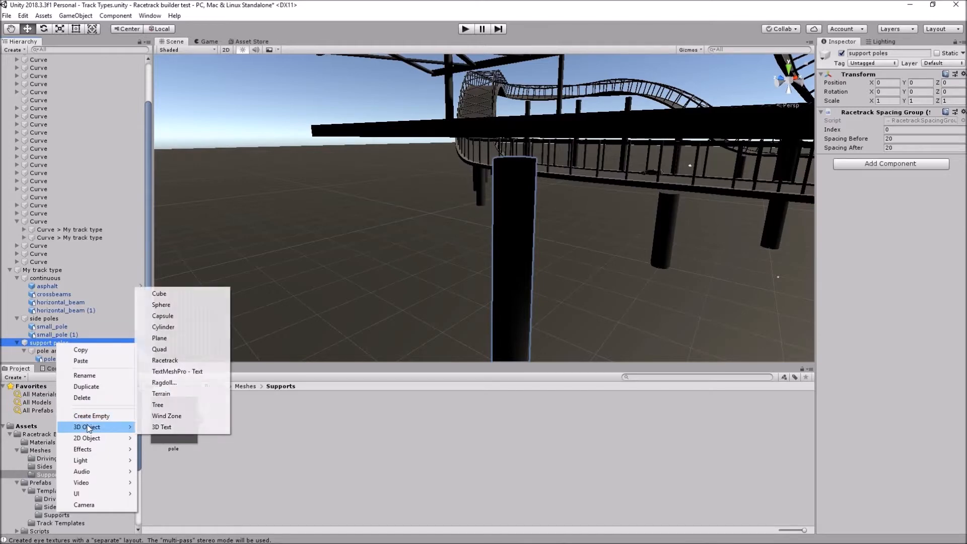
{"action": "left_click", "coordinate": [171, 295]}
Set the new cube's local Y position to -0.7, using the front view to place it directly beneath the road
{"action": "left_click_drag", "start_coordinate": [704, 246], "coordinate": [622, 249], "text": "alt"}
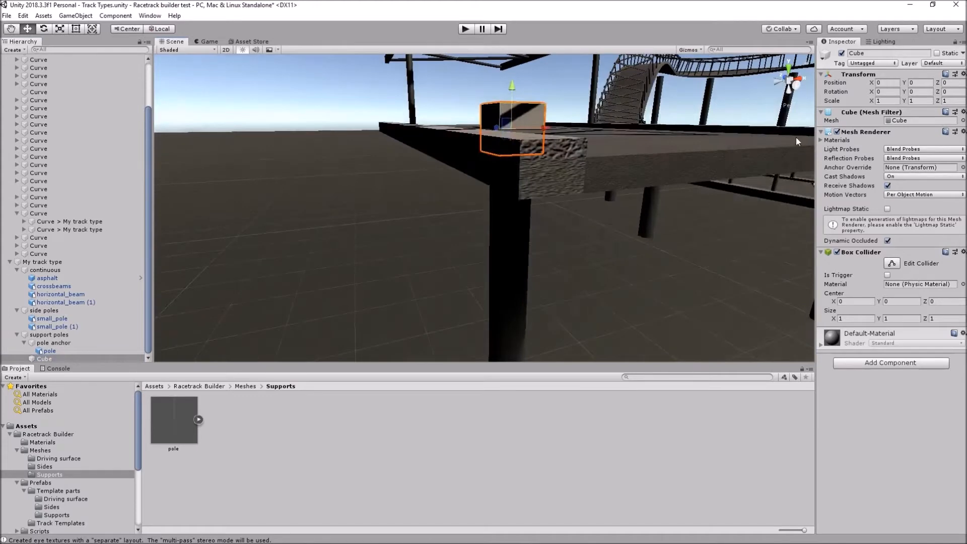
{"action": "left_click", "coordinate": [803, 82]}
{"action": "left_click", "coordinate": [790, 82]}
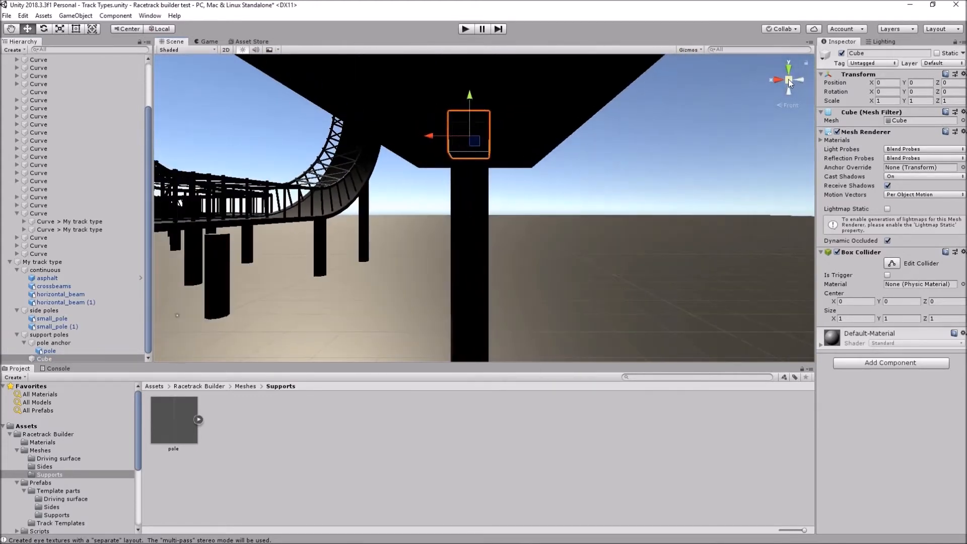
{"action": "left_click", "coordinate": [790, 83]}
{"action": "scroll", "coordinate": [645, 146], "scroll_direction": "down", "scroll_amount": 3}
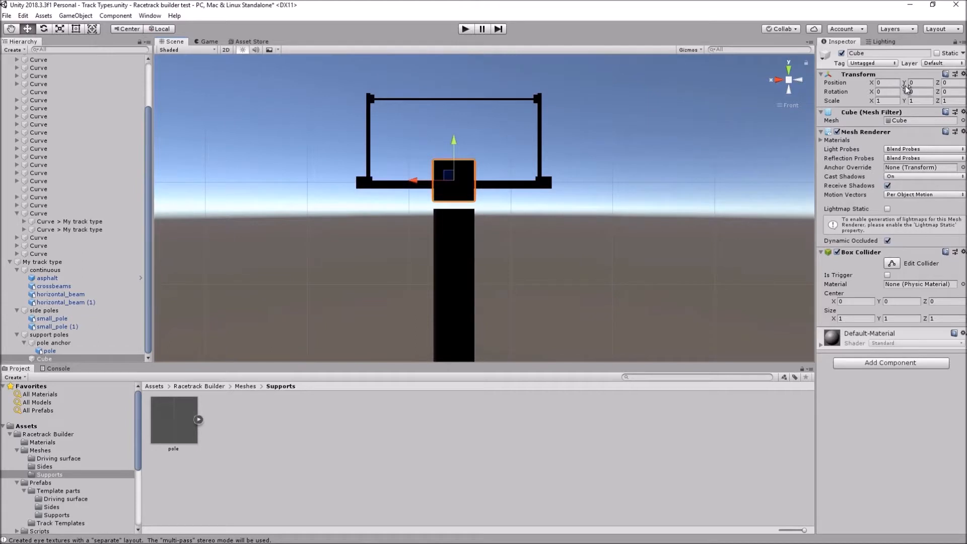
{"action": "left_click", "coordinate": [923, 83]}
{"action": "type", "text": "-0.7"}
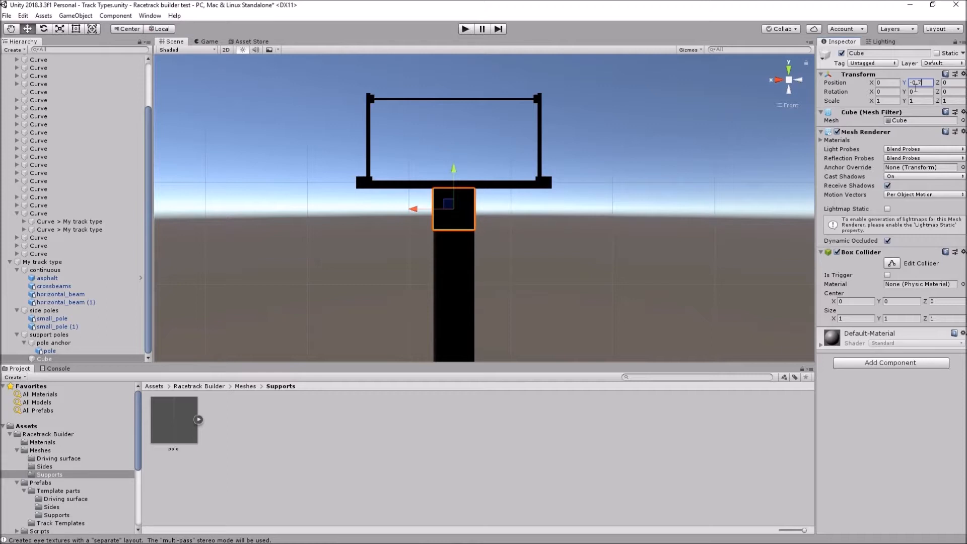
Set the cube's X scale to 4 so it spans most of the road's width
{"action": "left_click", "coordinate": [884, 101]}
{"action": "type", "text": "2"}
{"action": "left_click_drag", "start_coordinate": [885, 102], "coordinate": [871, 104]}
{"action": "type", "text": "4"}
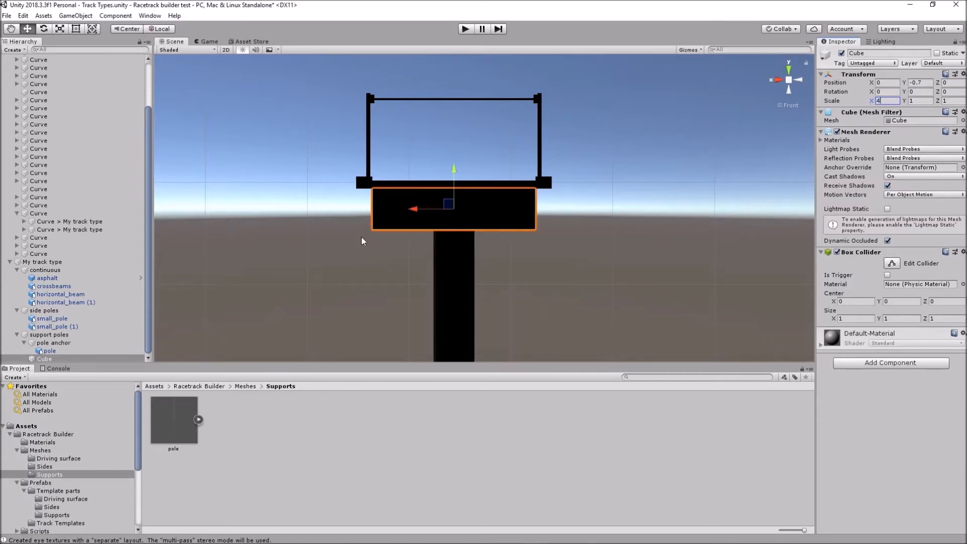
Switch the scene to wireframe display and set the cube's Z scale to 2 so it encloses the pole top
{"action": "mouse_move", "coordinate": [474, 196]}
{"action": "left_mouse_down", "text": "alt"}
{"action": "mouse_move", "coordinate": [626, 234]}
{"action": "mouse_move", "coordinate": [534, 241]}
{"action": "mouse_move", "coordinate": [633, 209]}
{"action": "mouse_move", "coordinate": [582, 226]}
{"action": "mouse_move", "coordinate": [548, 218]}
{"action": "left_mouse_up", "text": "alt"}
{"action": "left_click", "coordinate": [204, 51]}
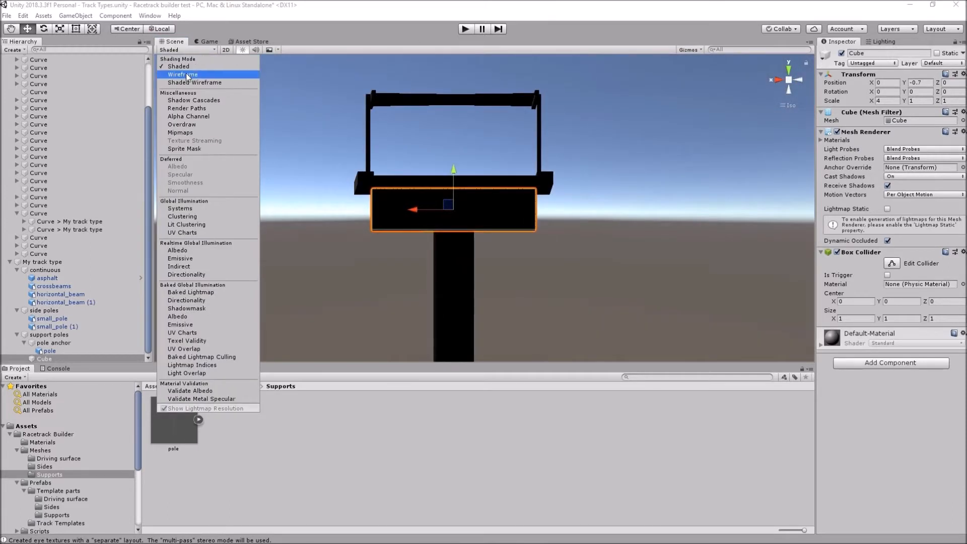
{"action": "left_click", "coordinate": [197, 77]}
{"action": "left_click_drag", "start_coordinate": [639, 202], "coordinate": [648, 197], "text": "alt"}
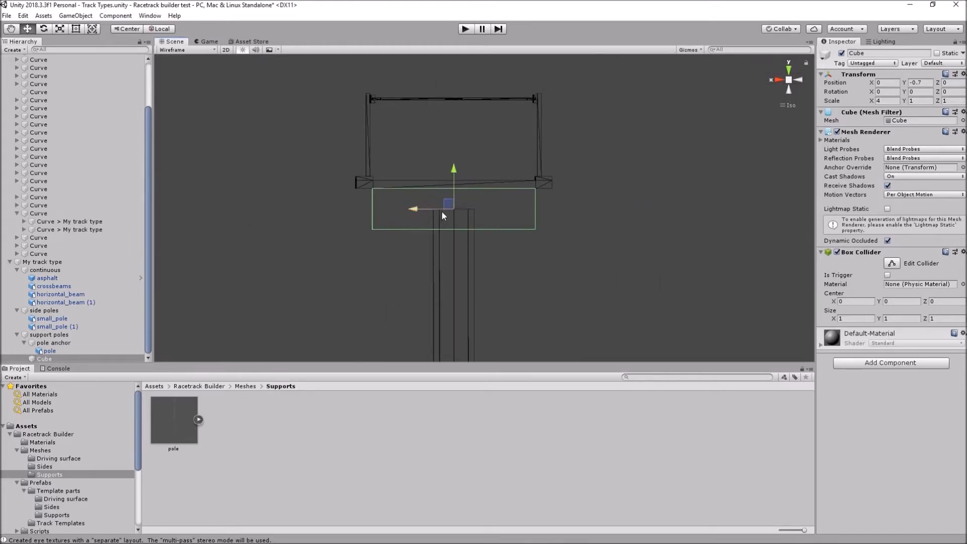
{"action": "left_click_drag", "start_coordinate": [436, 218], "coordinate": [650, 249], "text": "alt"}
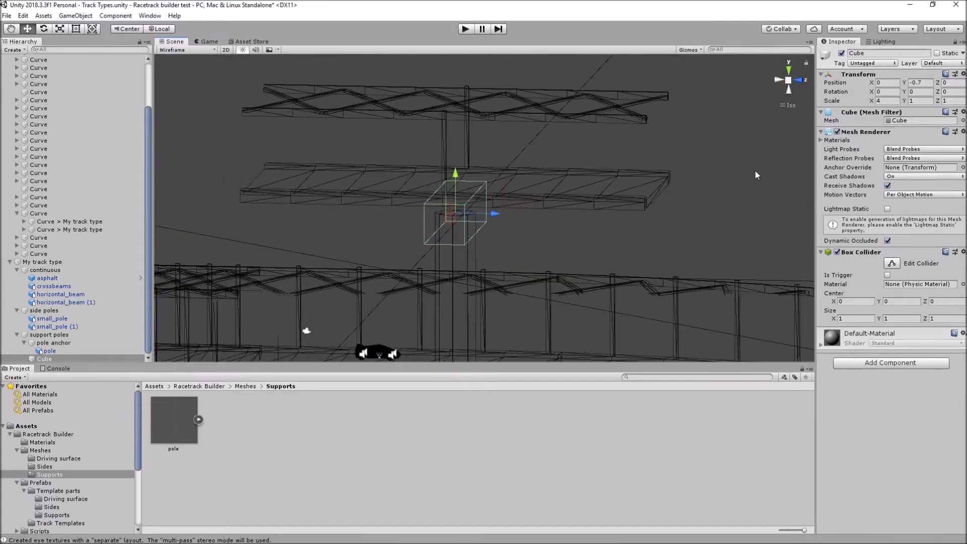
{"action": "left_click", "coordinate": [947, 101]}
{"action": "type", "text": "2"}
{"action": "left_click_drag", "start_coordinate": [504, 186], "coordinate": [358, 200], "text": "alt"}
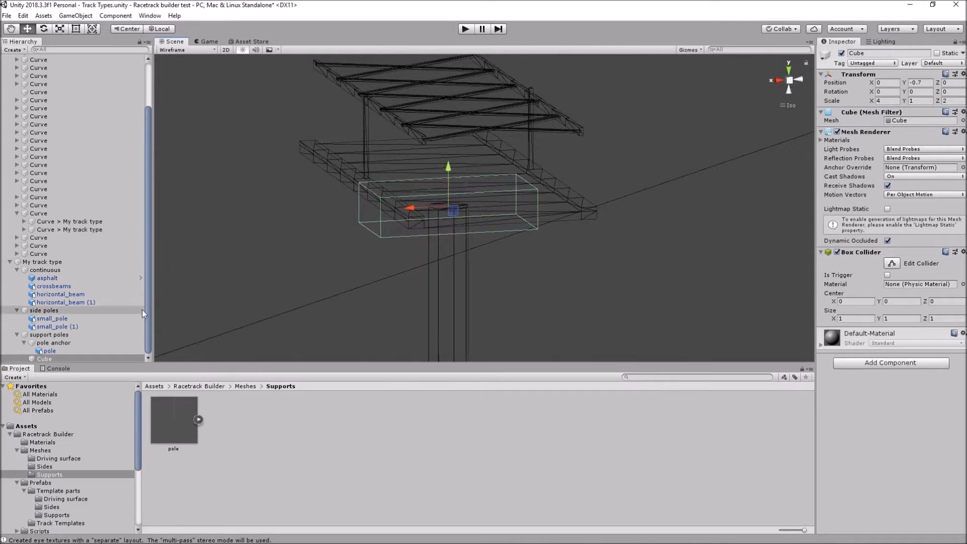
Rename the cube in the support poles group as Beam
{"action": "left_click", "coordinate": [46, 359]}
{"action": "left_click", "coordinate": [47, 360]}
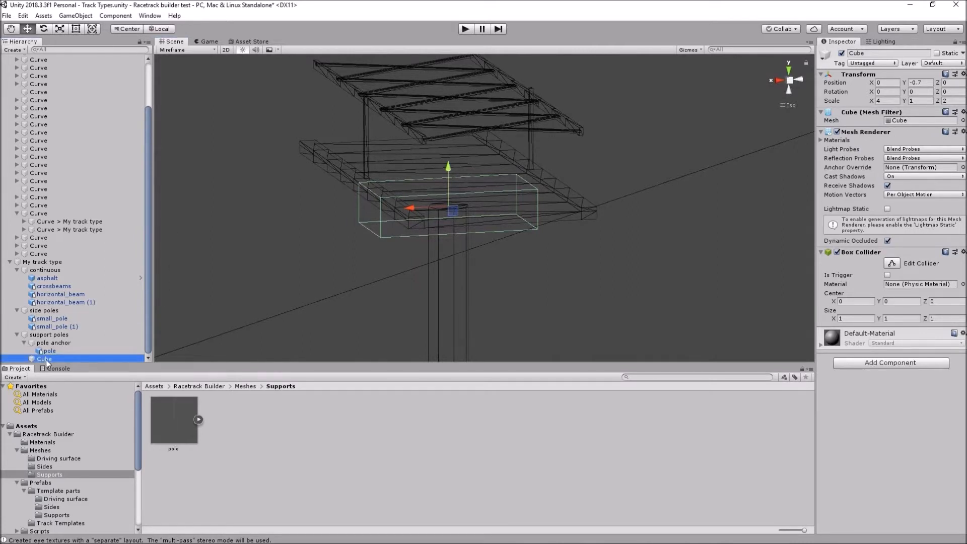
{"action": "type", "text": "Bea"}
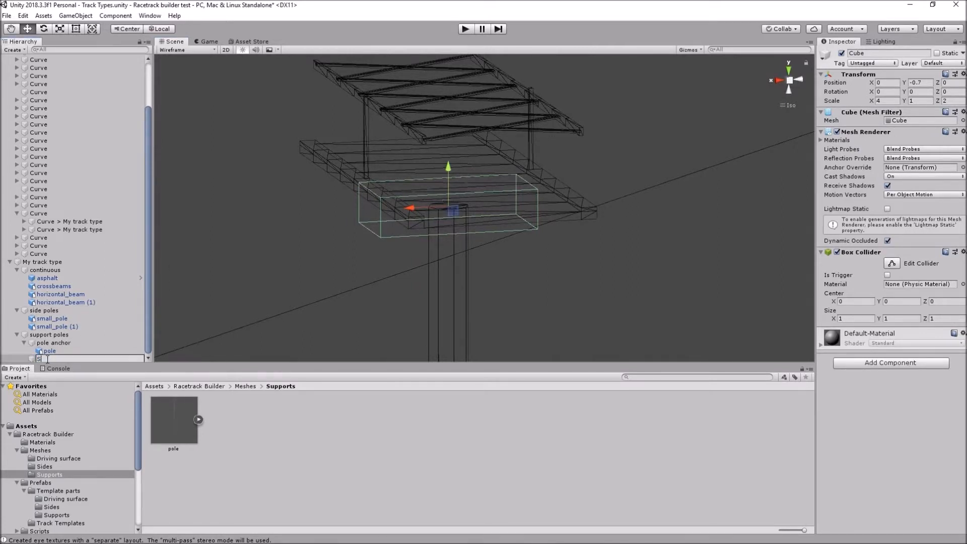
{"action": "type", "text": "m"}
{"action": "key", "text": "Return"}
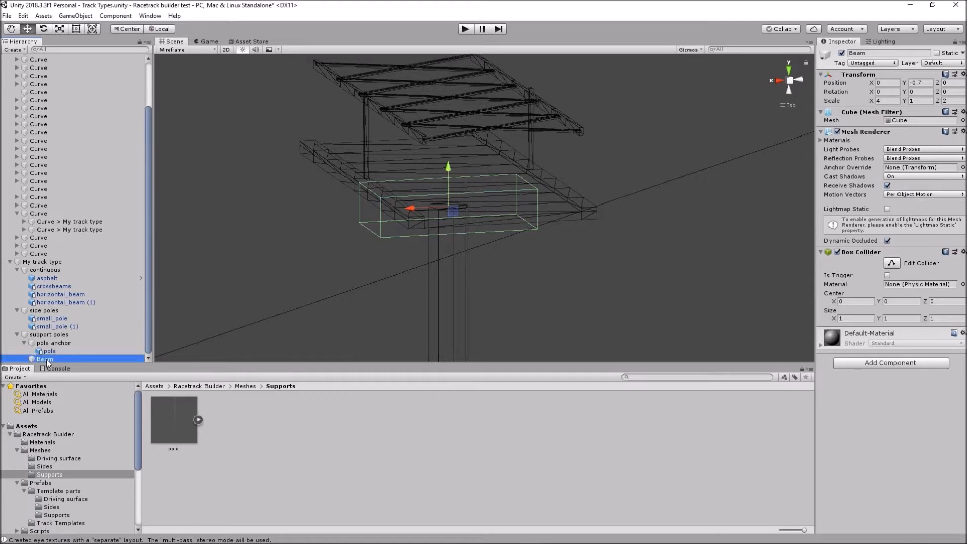
Return the scene to shaded perspective display and add a Racetrack Spaced component to the Beam
{"action": "left_click", "coordinate": [178, 50]}
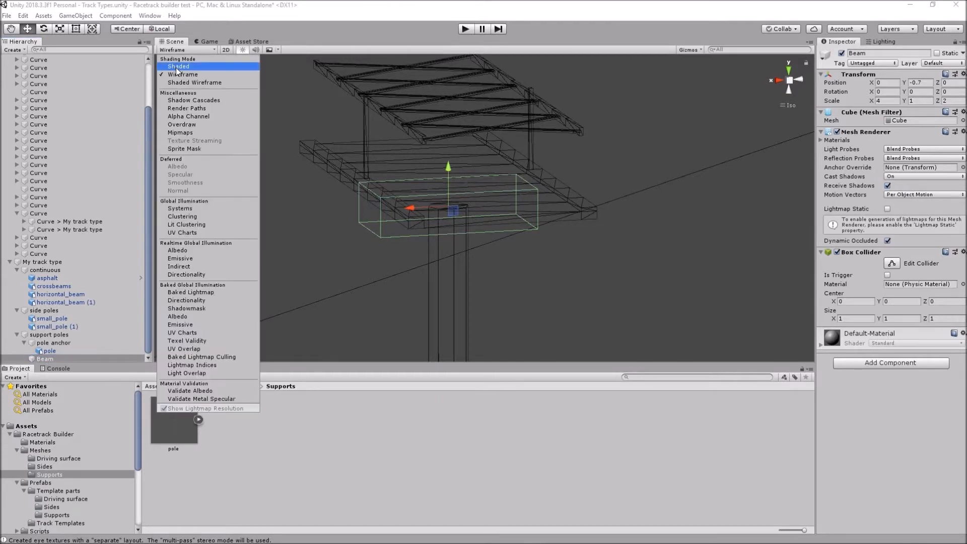
{"action": "left_click", "coordinate": [179, 66]}
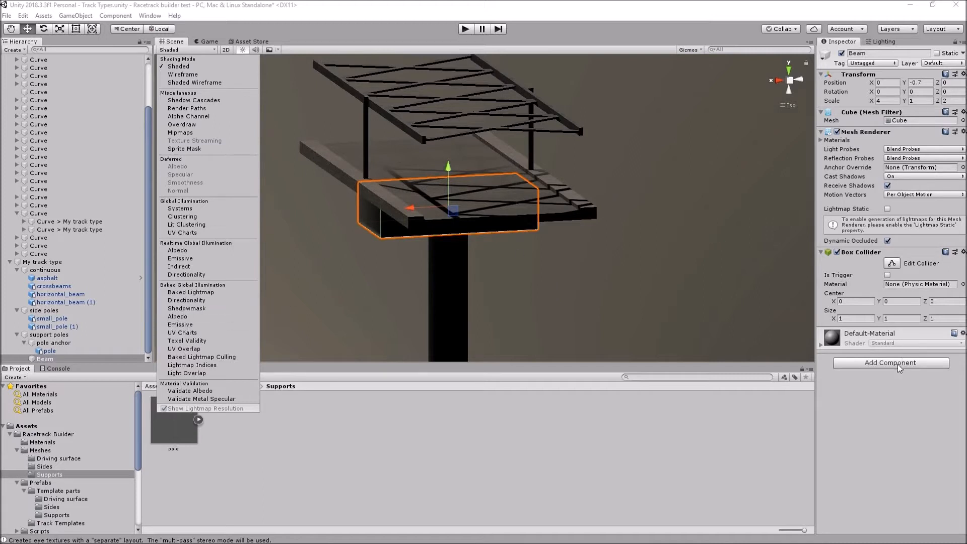
{"action": "mouse_move", "coordinate": [583, 296]}
{"action": "left_mouse_down", "text": "alt"}
{"action": "mouse_move", "coordinate": [580, 264]}
{"action": "mouse_move", "coordinate": [595, 265]}
{"action": "left_mouse_up", "text": "alt"}
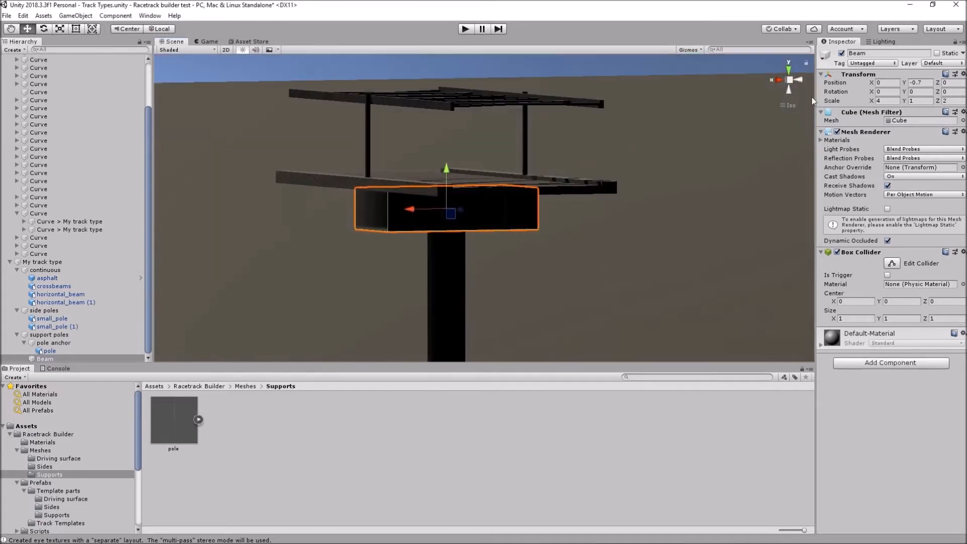
{"action": "left_click", "coordinate": [789, 78]}
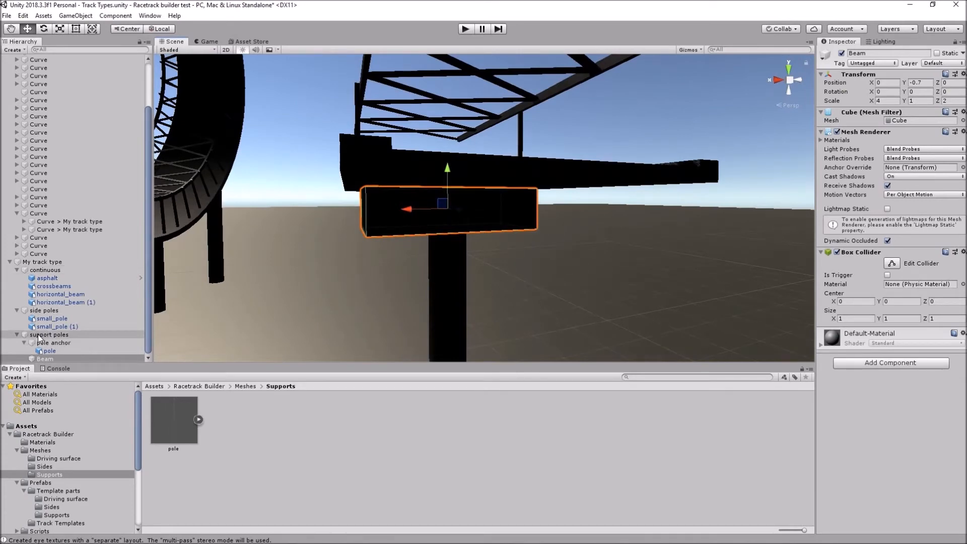
{"action": "left_click", "coordinate": [890, 362]}
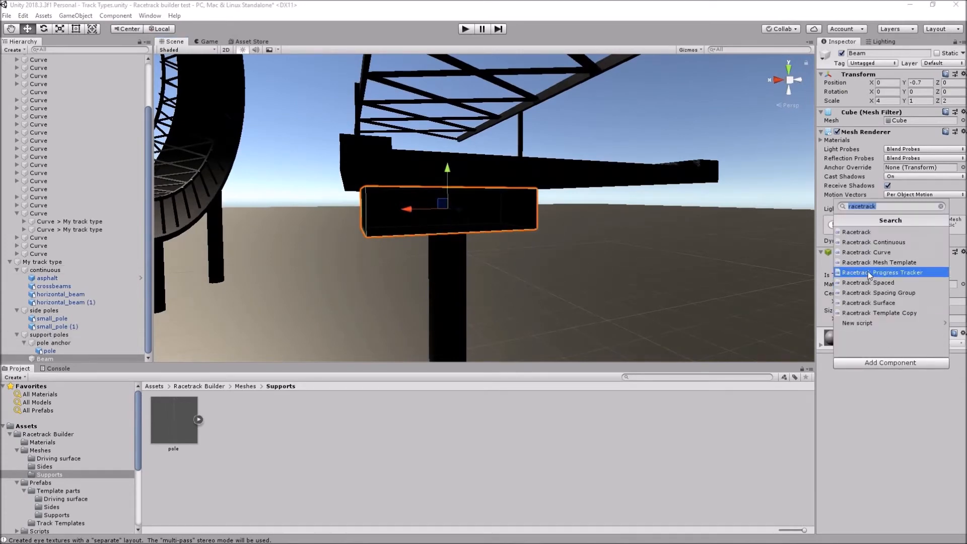
{"action": "left_click", "coordinate": [884, 284]}
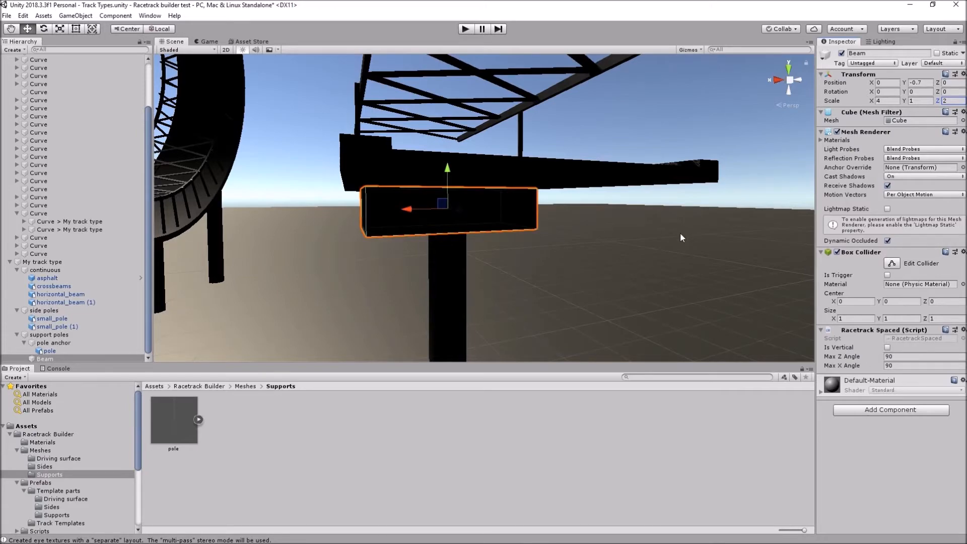
Examine the spacing group settings of the support poles and the Racetrack Spaced settings of the Beam
{"action": "left_click_drag", "start_coordinate": [618, 259], "coordinate": [388, 305], "text": "alt"}
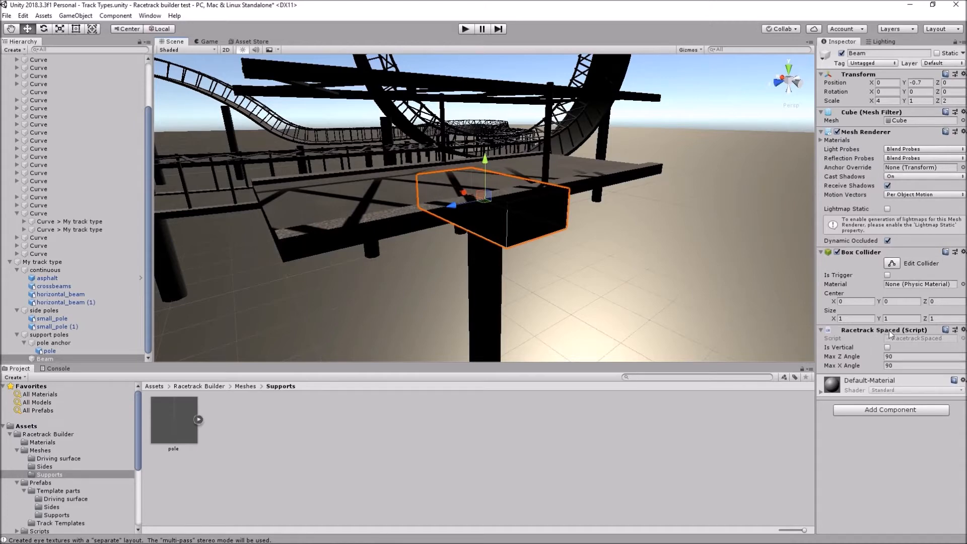
{"action": "left_click", "coordinate": [55, 335]}
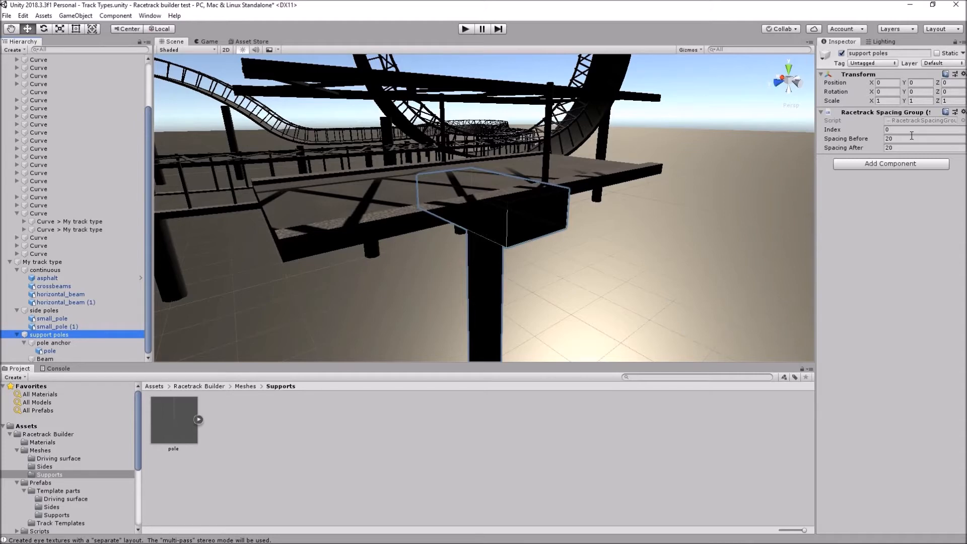
{"action": "left_click", "coordinate": [56, 359]}
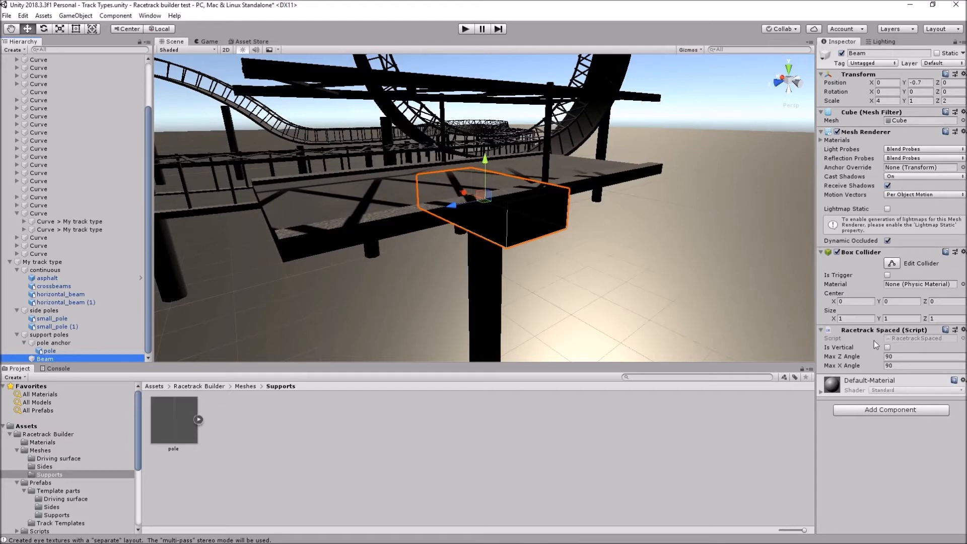
Update the whole Racetrack from the edited track type and inspect the support beams along the track
{"action": "left_click_drag", "start_coordinate": [470, 225], "coordinate": [487, 218], "text": "alt"}
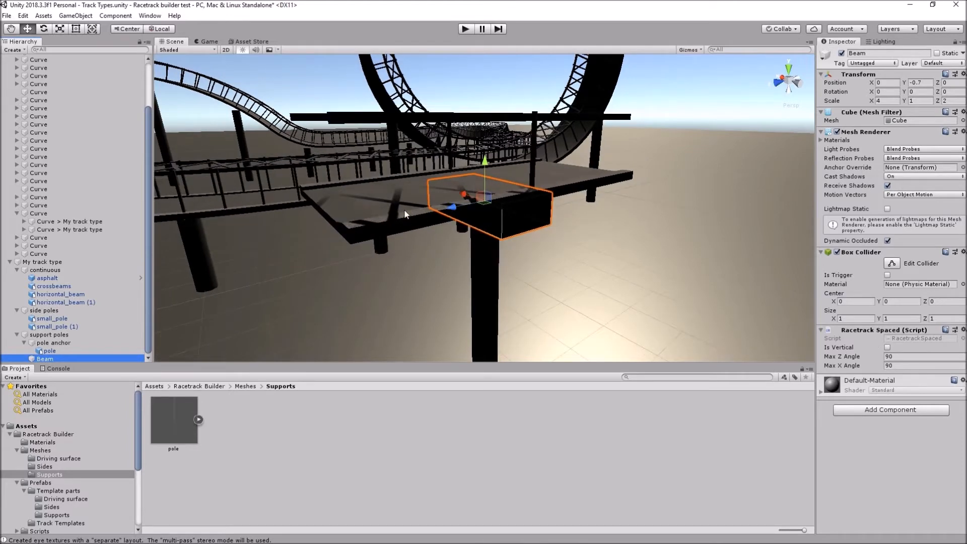
{"action": "left_click_drag", "start_coordinate": [405, 214], "coordinate": [396, 227], "text": "alt"}
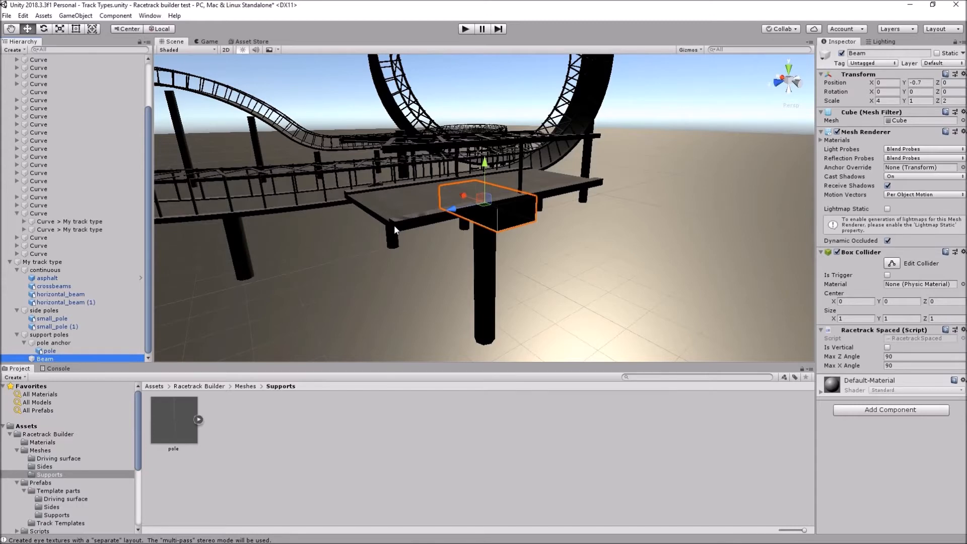
{"action": "scroll", "coordinate": [407, 172], "scroll_direction": "down", "scroll_amount": 2}
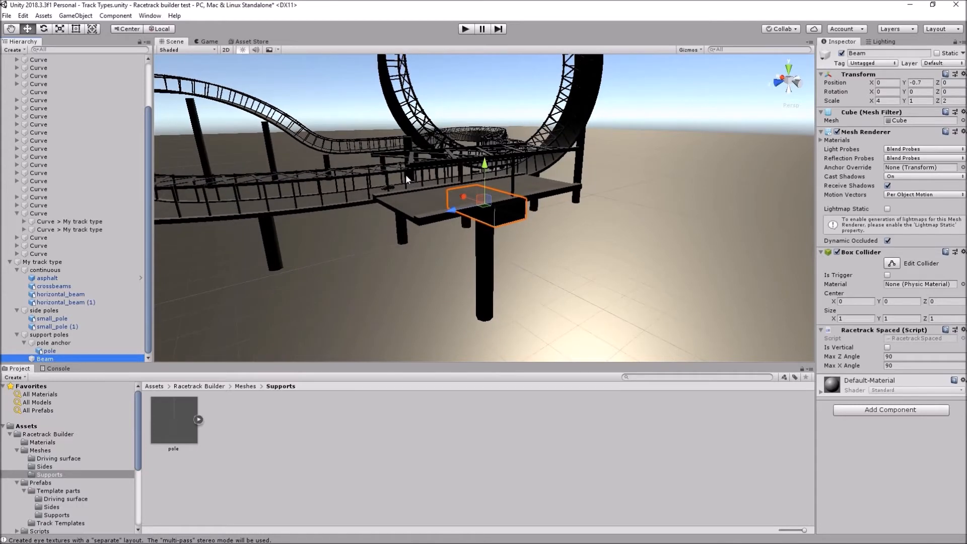
{"action": "scroll", "coordinate": [46, 95], "scroll_direction": "up", "scroll_amount": 3}
{"action": "left_click", "coordinate": [47, 91]}
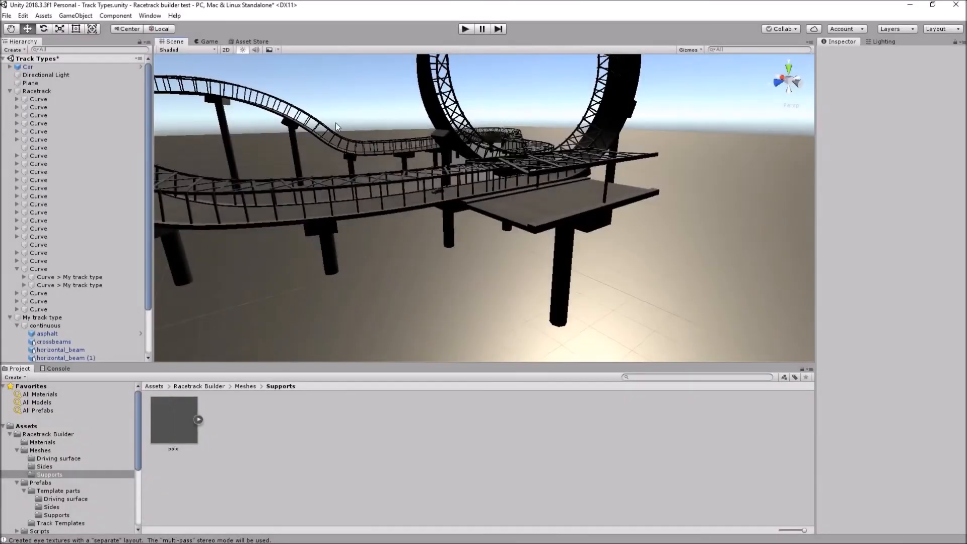
{"action": "right_click_drag", "start_coordinate": [323, 151], "coordinate": [210, 117]}
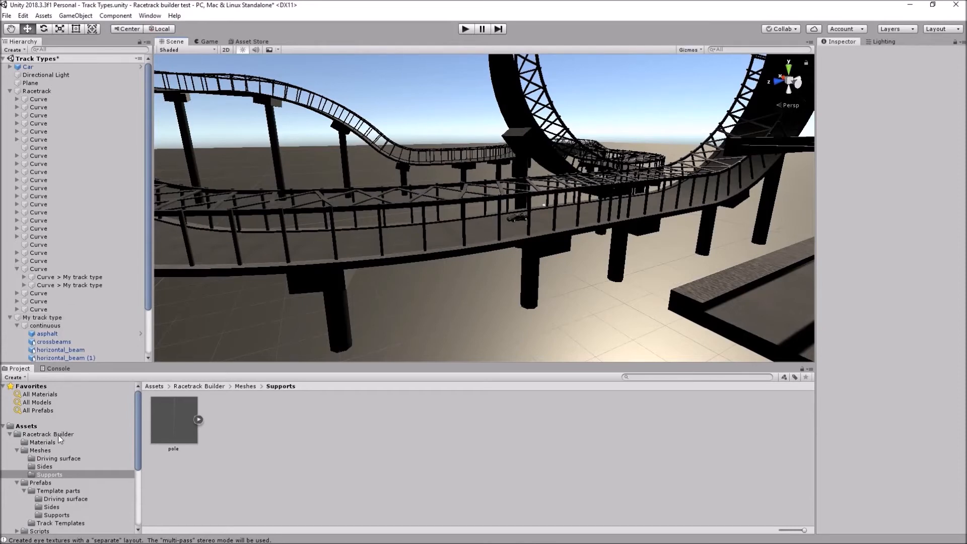
Save My track type as a prefab in the Track Templates folder and delete its original from the scene
{"action": "left_click", "coordinate": [55, 524]}
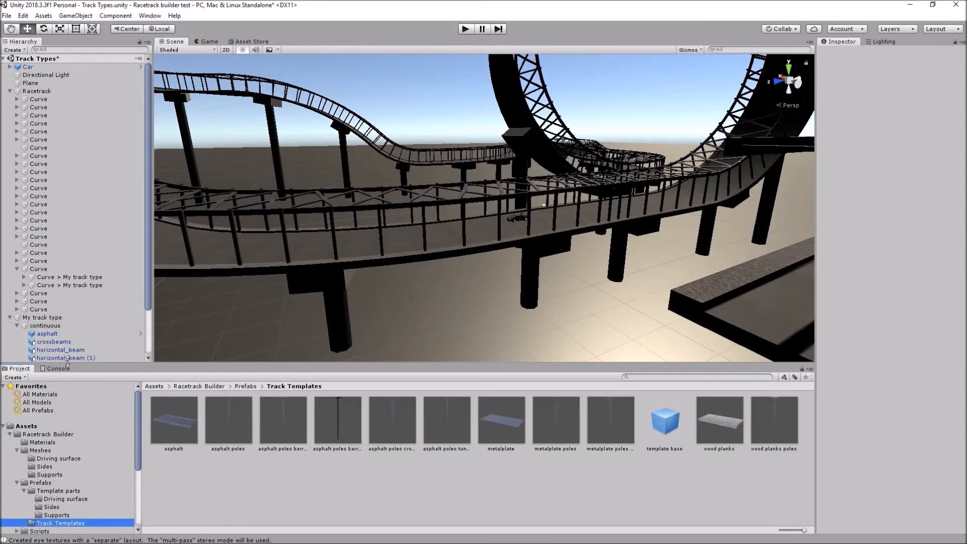
{"action": "left_click", "coordinate": [29, 317]}
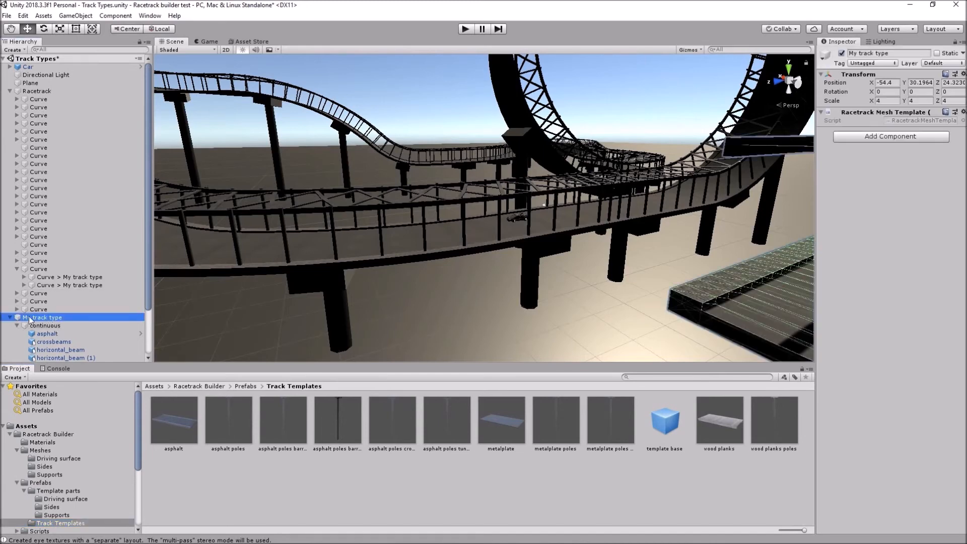
{"action": "left_click_drag", "start_coordinate": [29, 316], "coordinate": [177, 447]}
{"action": "left_click_drag", "start_coordinate": [187, 491], "coordinate": [184, 487]}
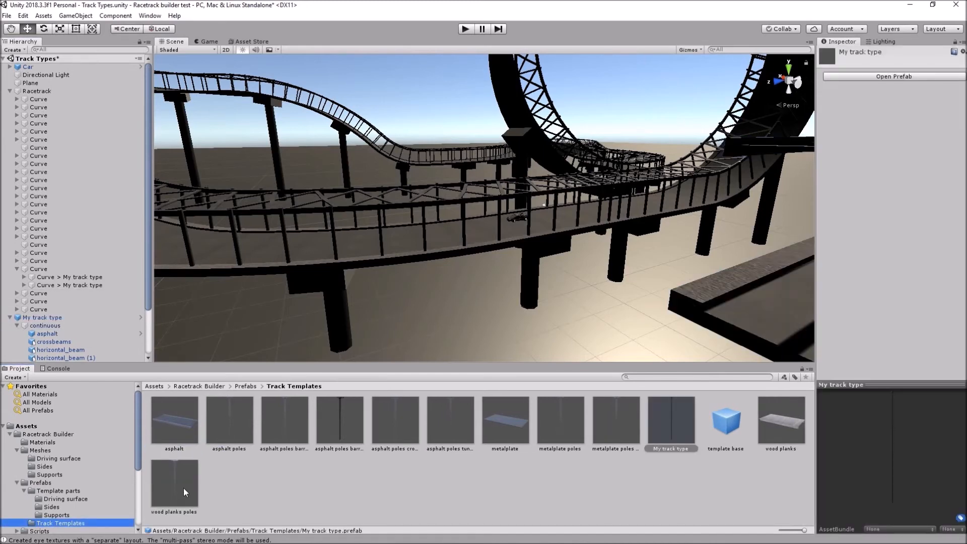
{"action": "left_click", "coordinate": [62, 319]}
{"action": "key", "text": "Delete"}
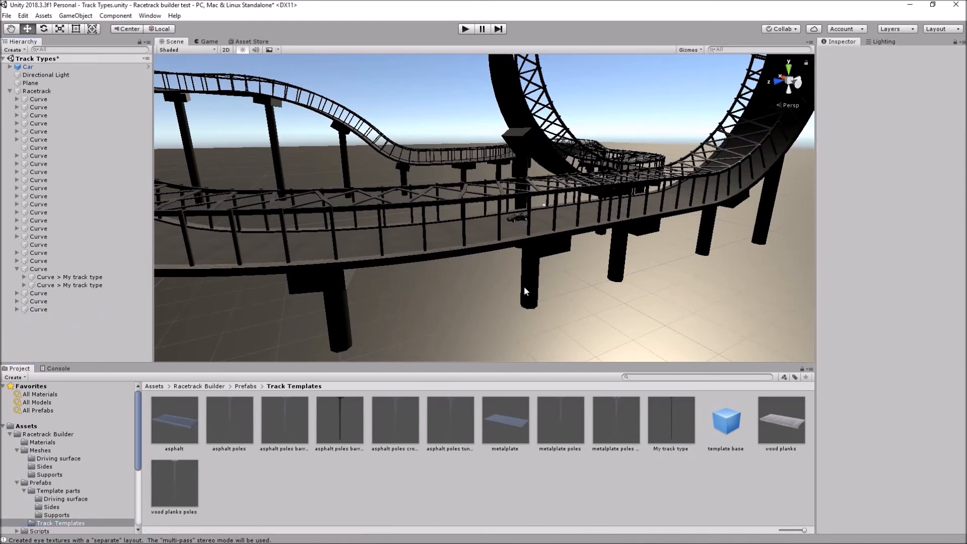
Assign the My track type prefab as the mesh template of the racetrack's first curve
{"action": "left_click", "coordinate": [51, 100]}
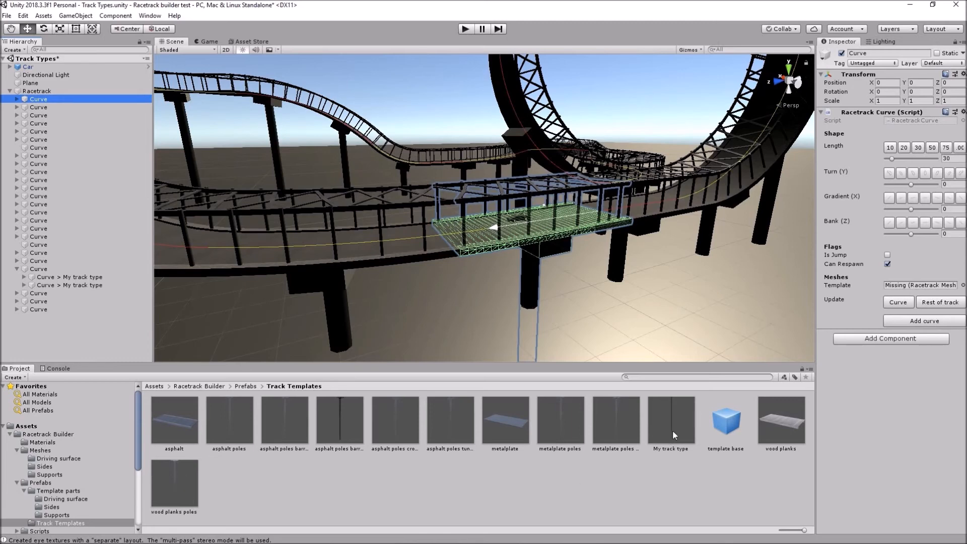
{"action": "left_click_drag", "start_coordinate": [673, 423], "coordinate": [910, 288]}
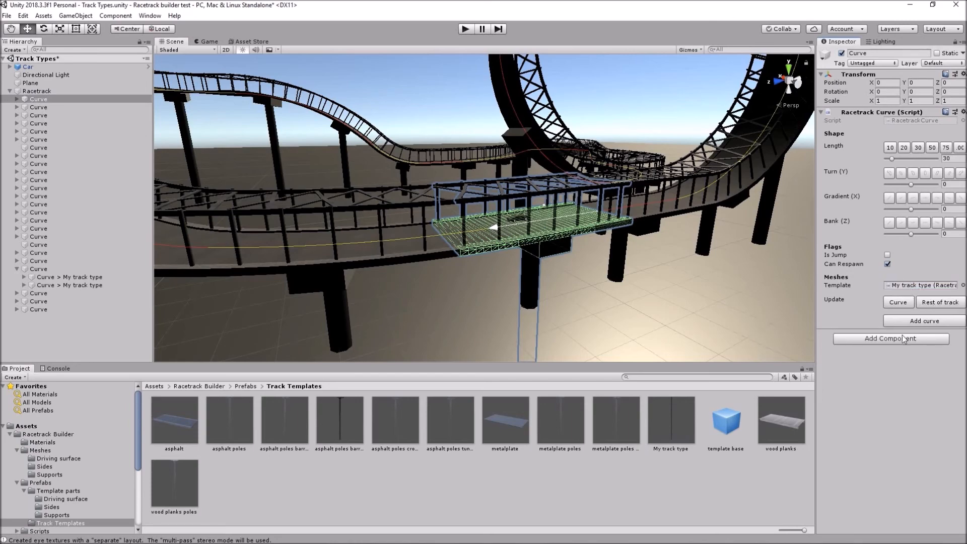
{"action": "left_click_drag", "start_coordinate": [706, 303], "coordinate": [542, 319], "text": "alt"}
{"action": "scroll", "coordinate": [500, 196], "scroll_direction": "down", "scroll_amount": 10}
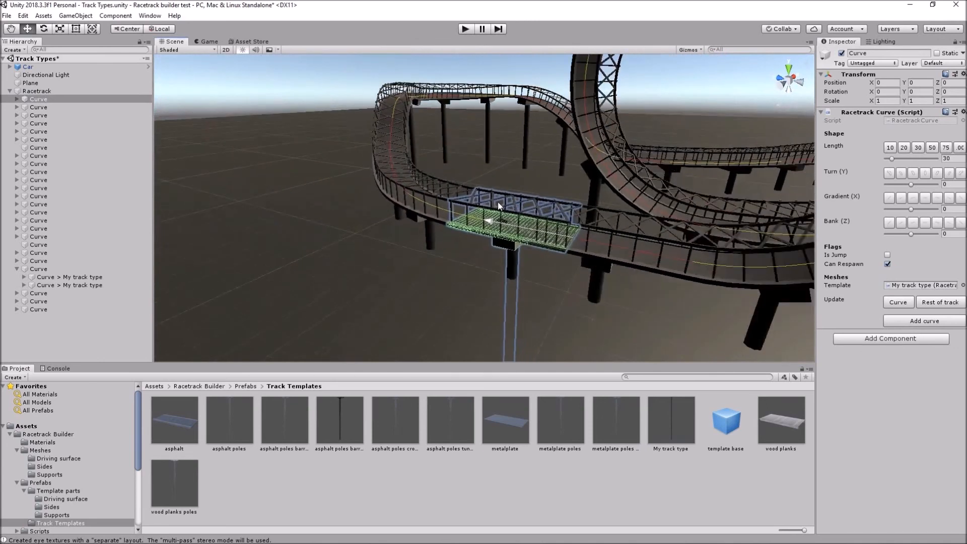